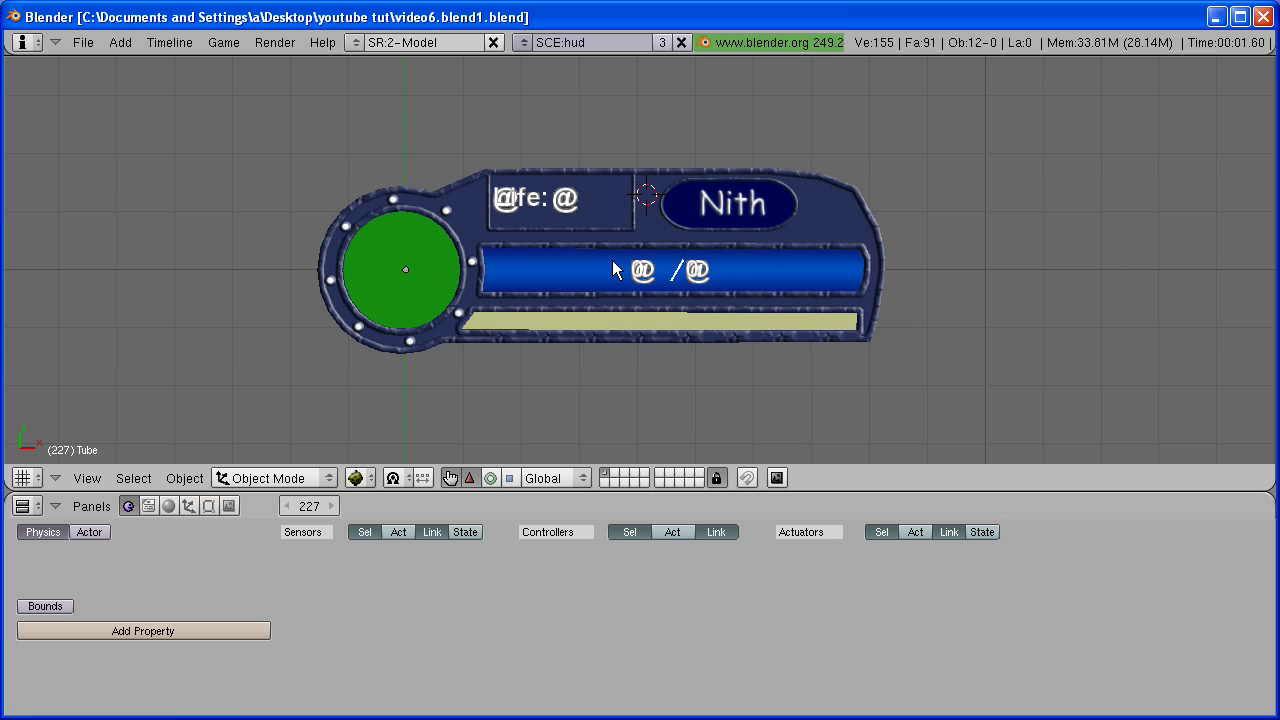
pyautogui.rightClick(645, 241)
pyautogui.press('g')
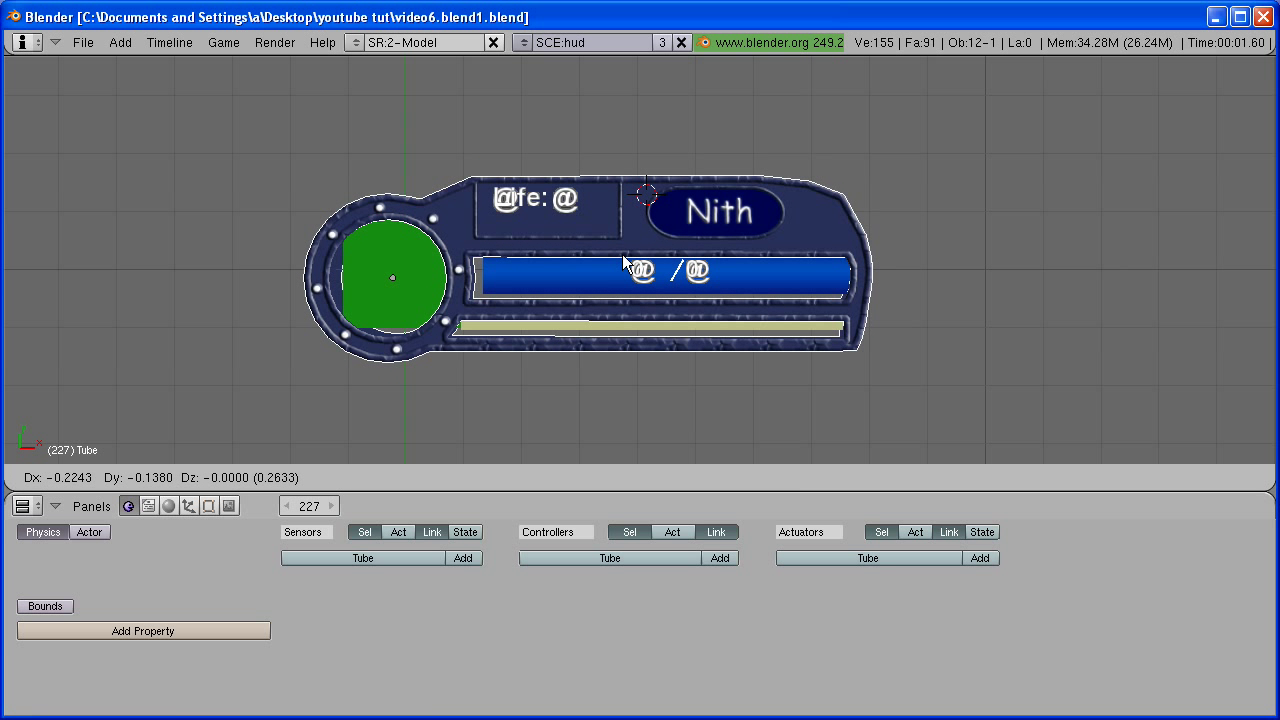
pyautogui.rightClick(688, 250)
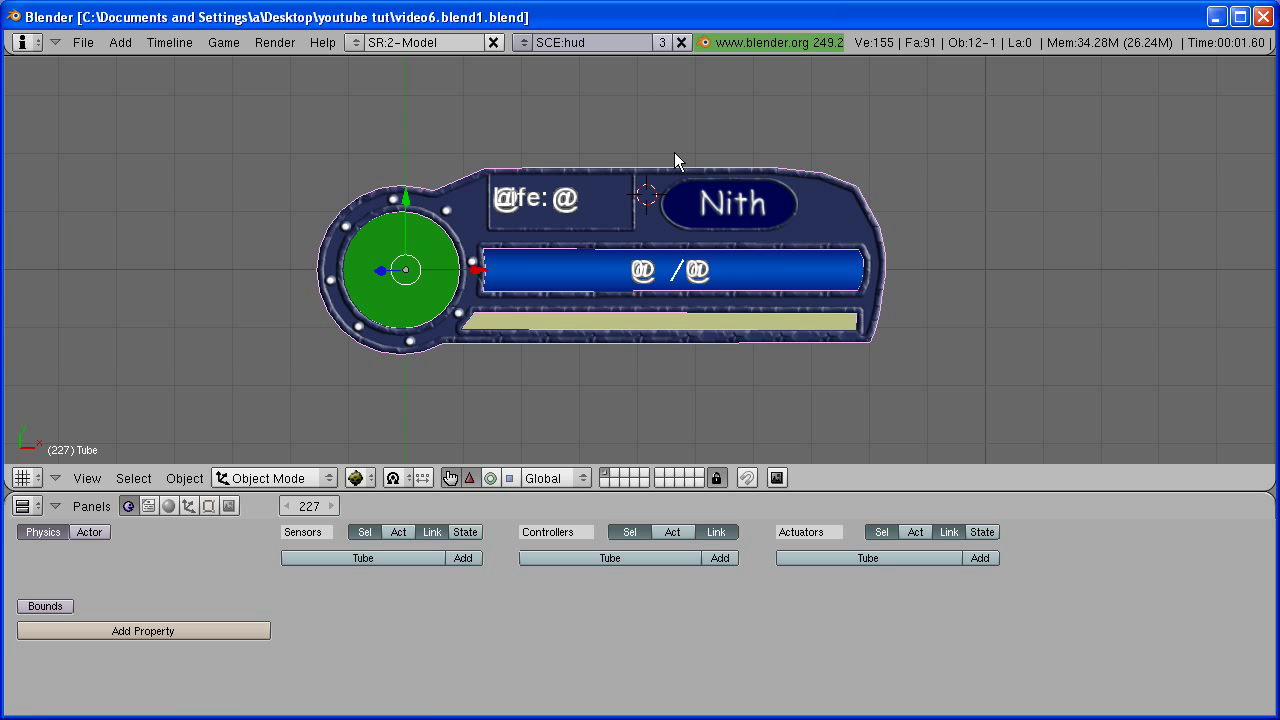
# Step: Add a camera over the middle of the HUD's blue bar and make it the active camera view
pyautogui.click(647, 268)
pyautogui.press('a')
pyautogui.hotkey('shift', 'a')
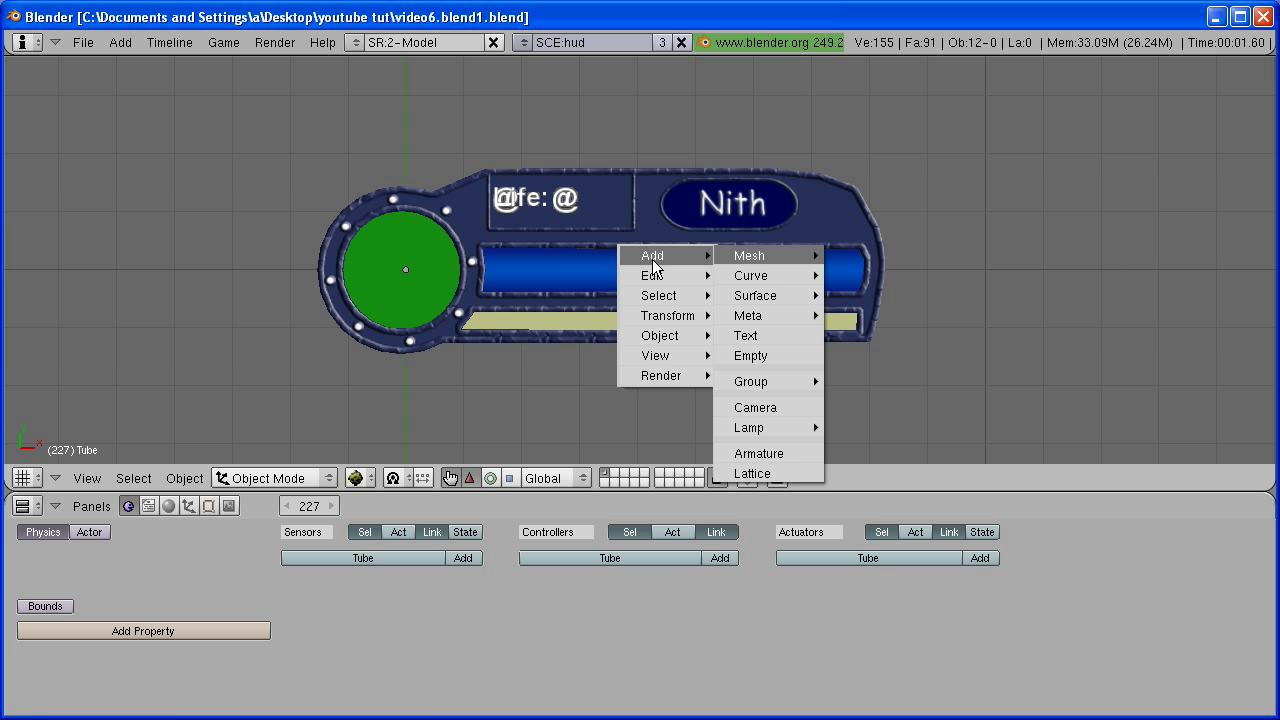
pyautogui.click(774, 411)
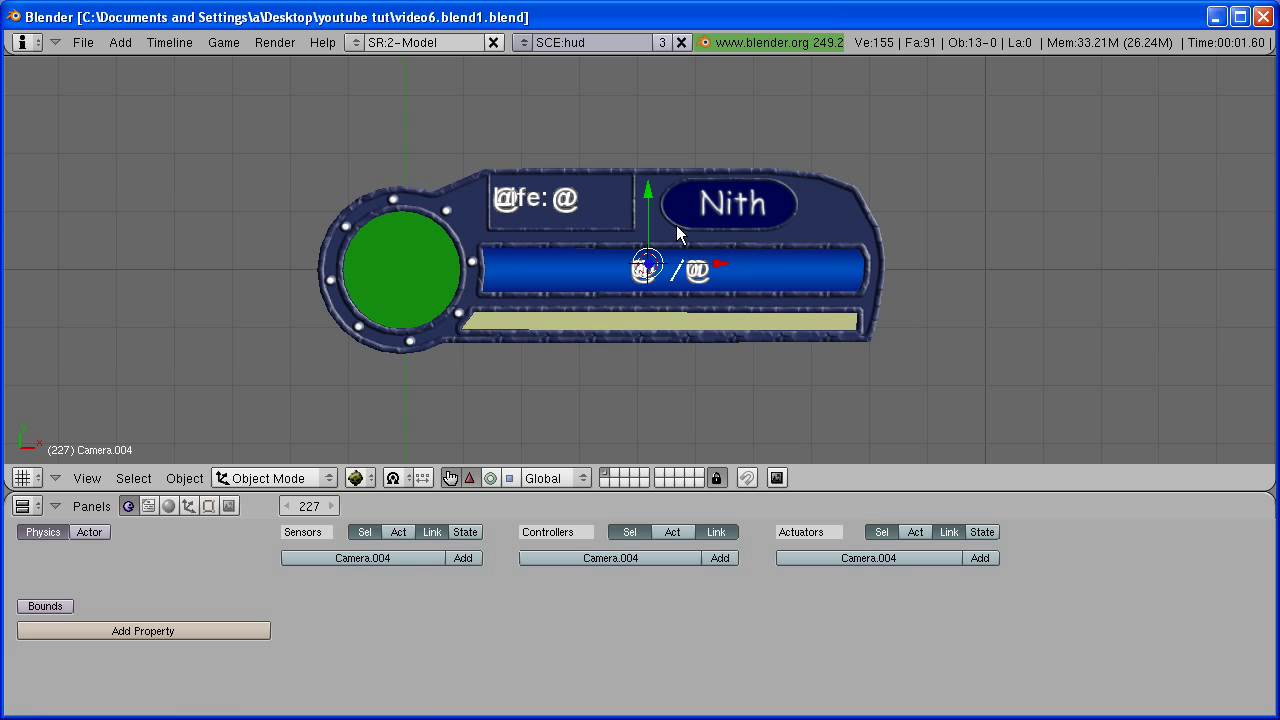
pyautogui.press('ctrl+KP_0')
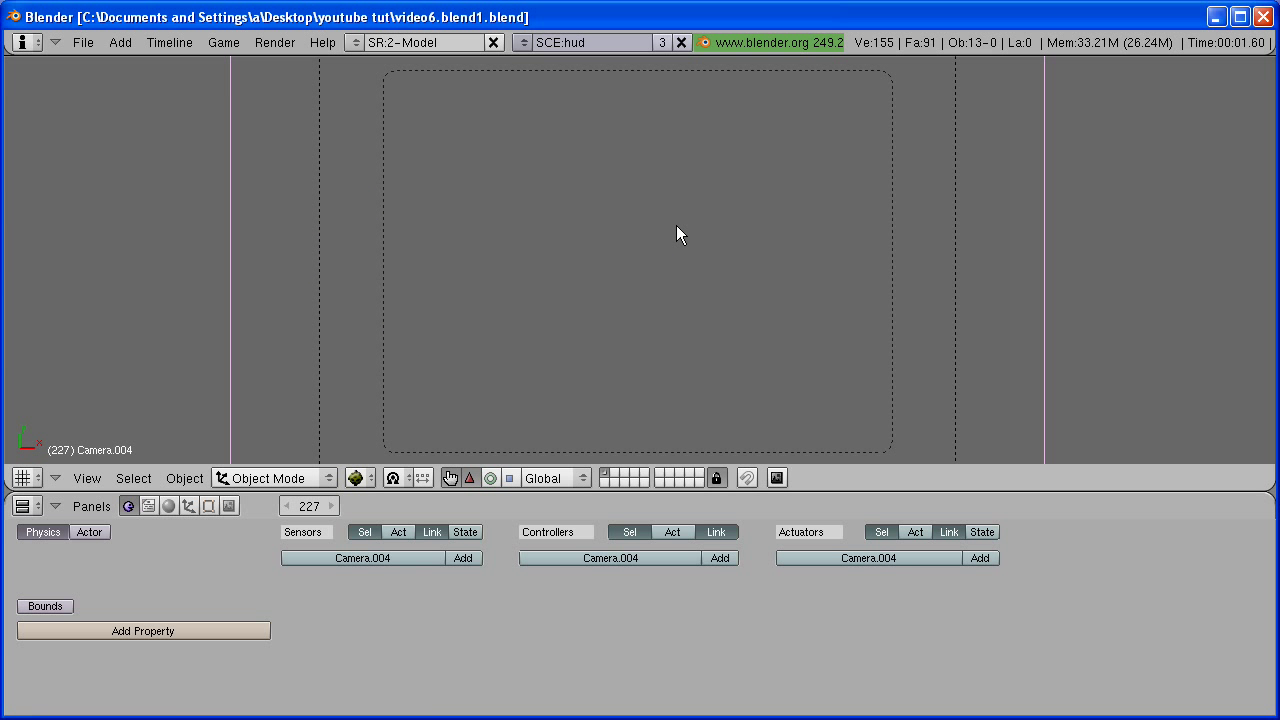
# Step: Raise the new camera along the global Z axis until the whole HUD fits well inside the inner safe frame
pyautogui.press('g')
pyautogui.press('z')
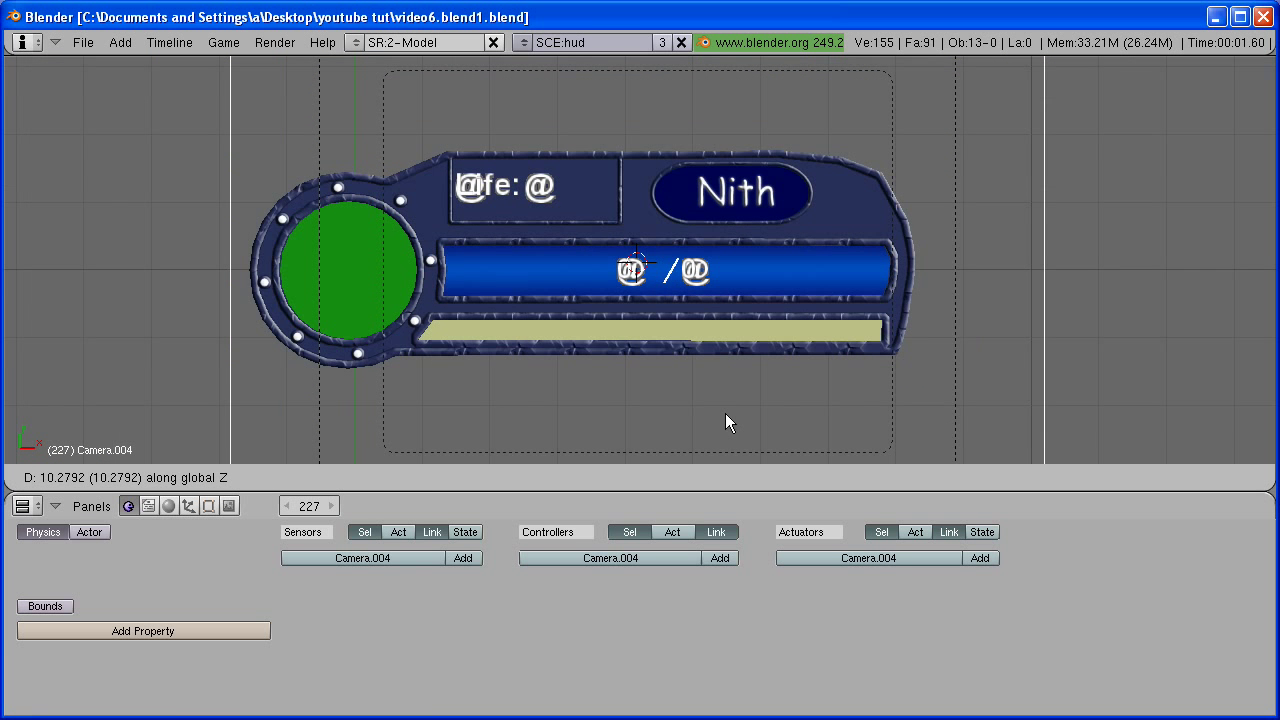
pyautogui.click(735, 447)
pyautogui.press('g')
pyautogui.press('z')
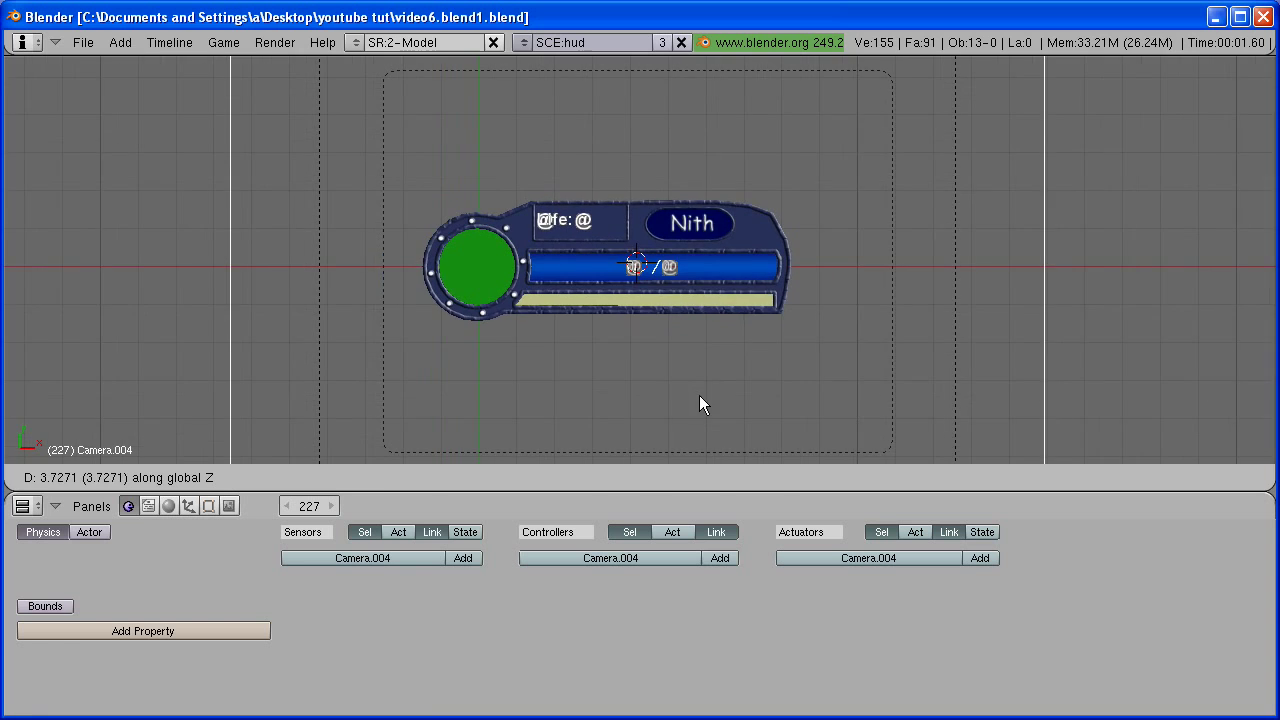
pyautogui.click(651, 214)
# Step: In SCENE2, give Camera.003 an Always sensor, an AND controller and an actuator, and link the three together
pyautogui.click(520, 44)
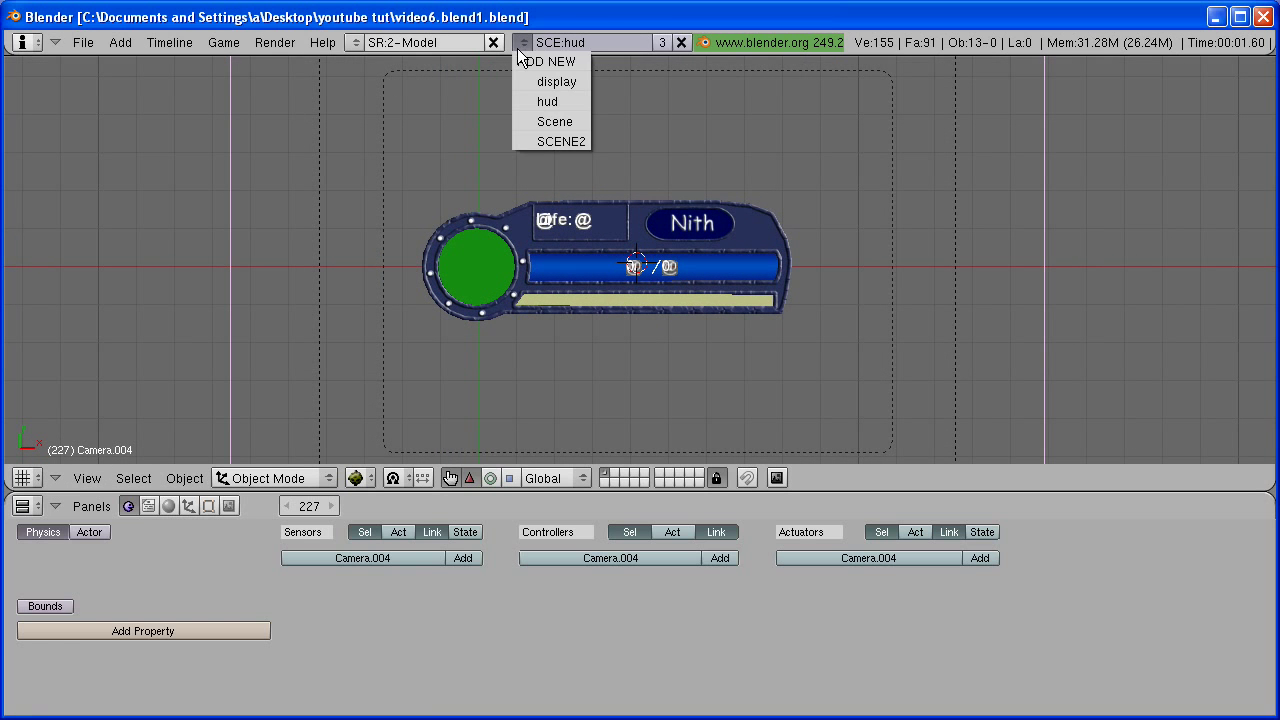
pyautogui.click(522, 142)
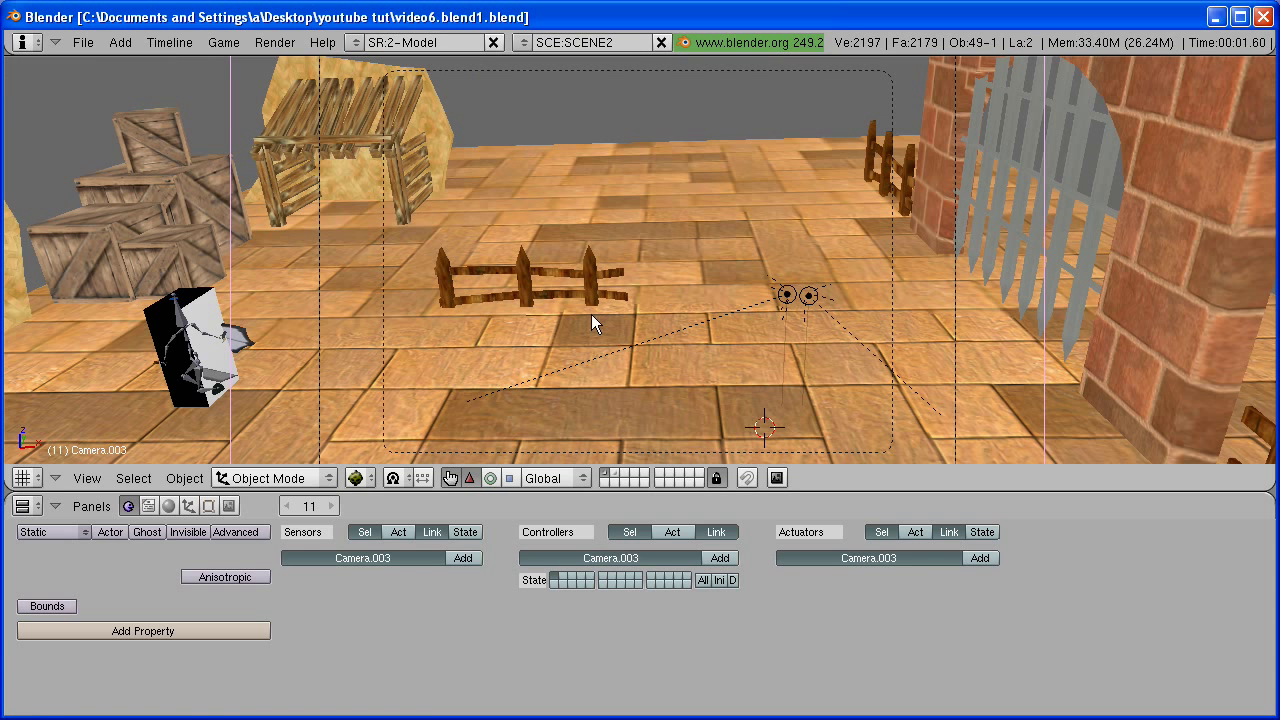
pyautogui.moveTo(591, 314); pyautogui.dragTo(632, 293, button='middle')
pyautogui.press('KP_Decimal')
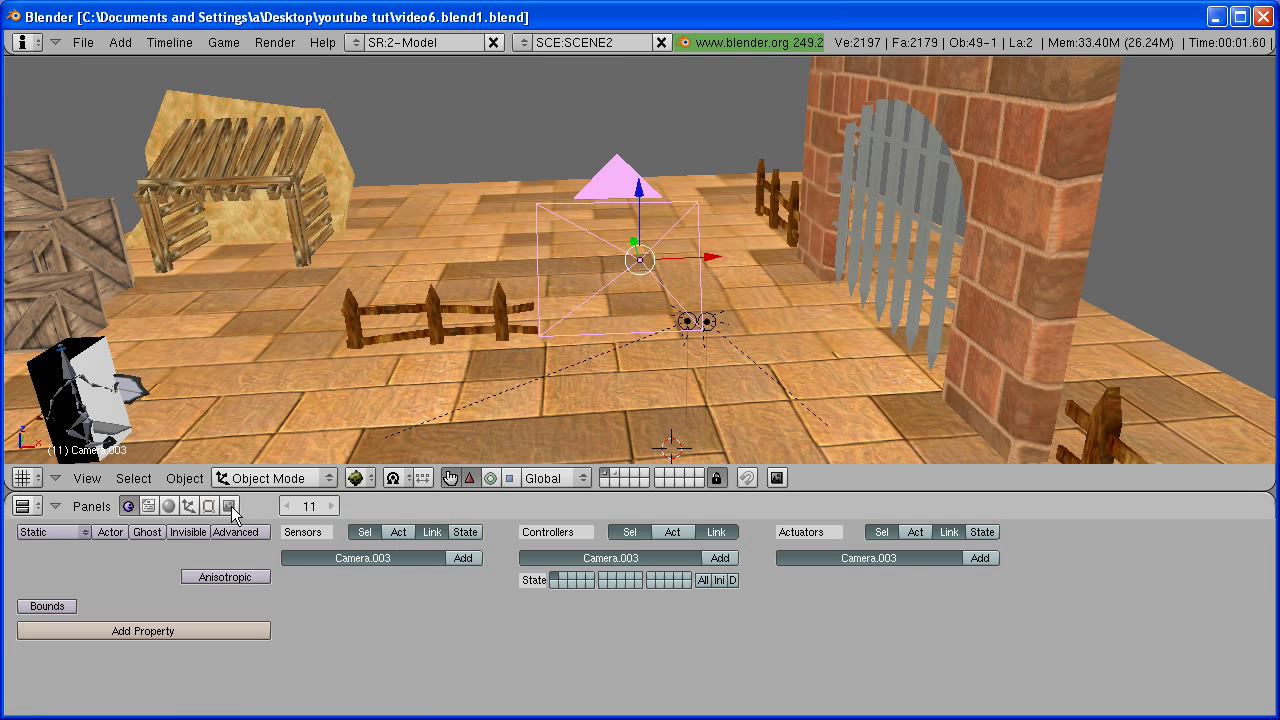
pyautogui.click(460, 558)
pyautogui.click(729, 559)
pyautogui.click(979, 558)
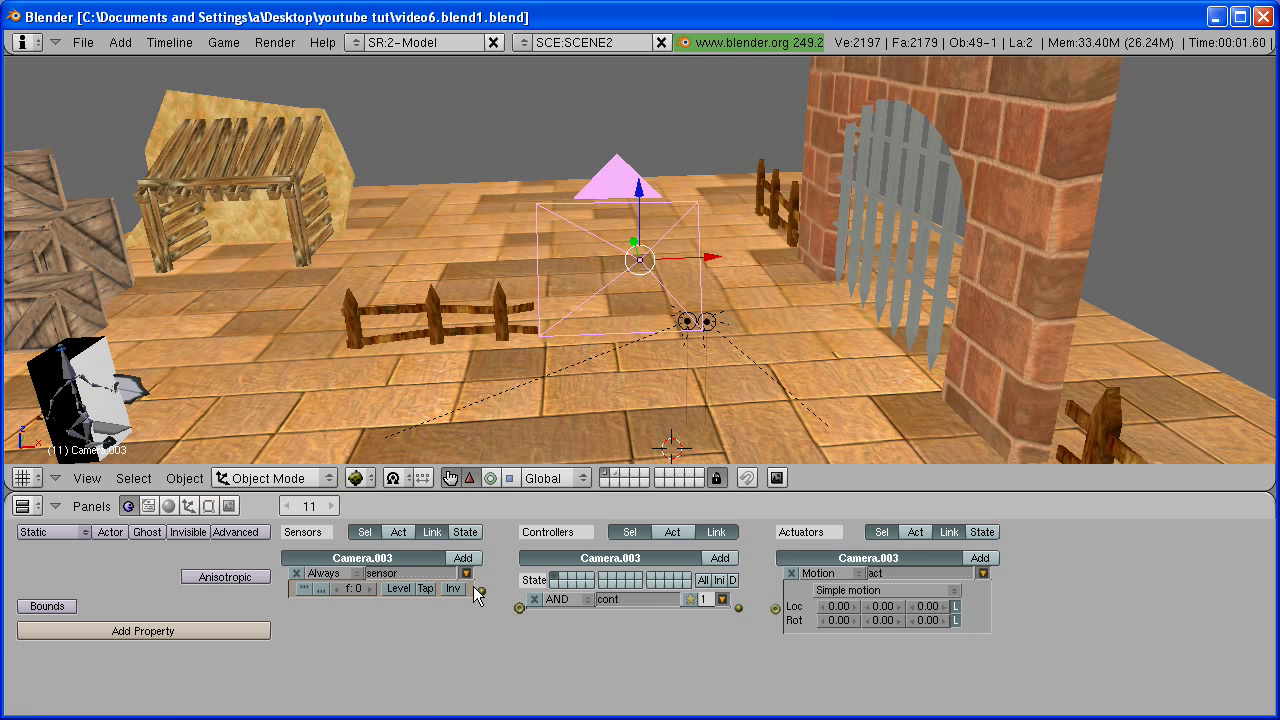
pyautogui.moveTo(481, 591); pyautogui.dragTo(519, 607)
pyautogui.moveTo(738, 607); pyautogui.dragTo(775, 607)
# Step: Change Camera.003's actuator to a Scene actuator in Add OverlayScene mode, with hud as its scene
pyautogui.click(829, 573)
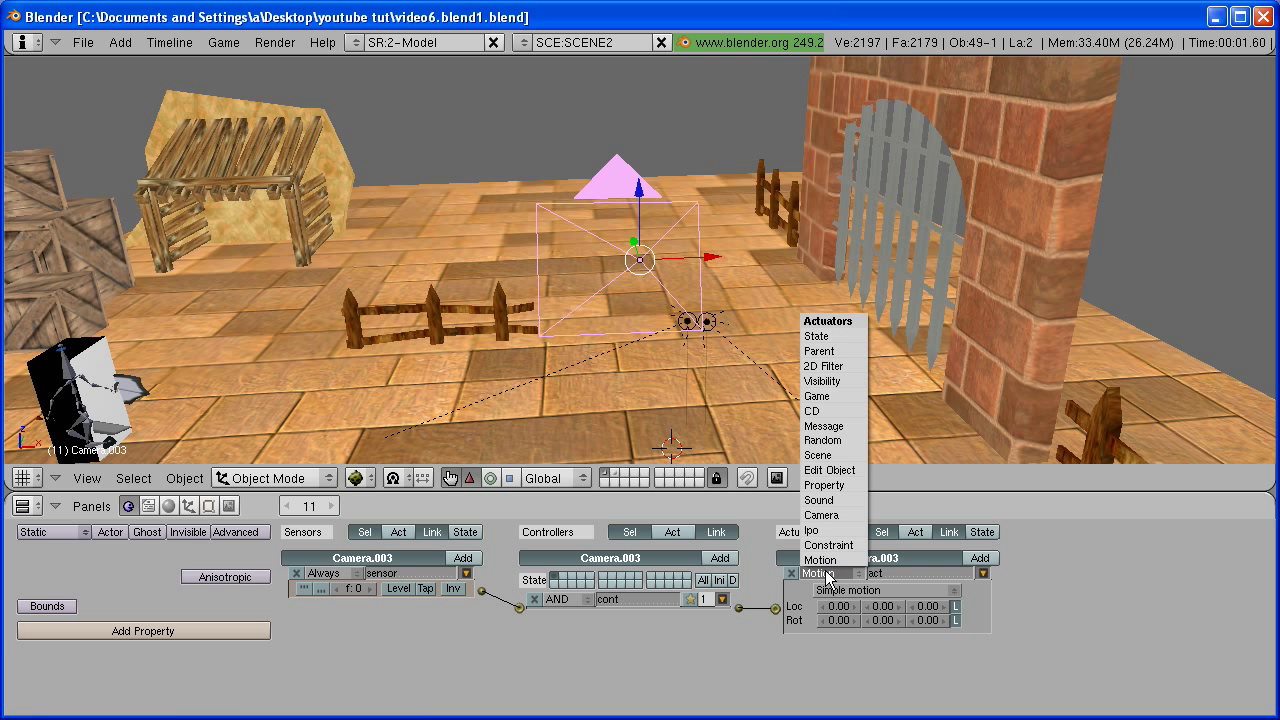
pyautogui.click(831, 457)
pyautogui.click(855, 590)
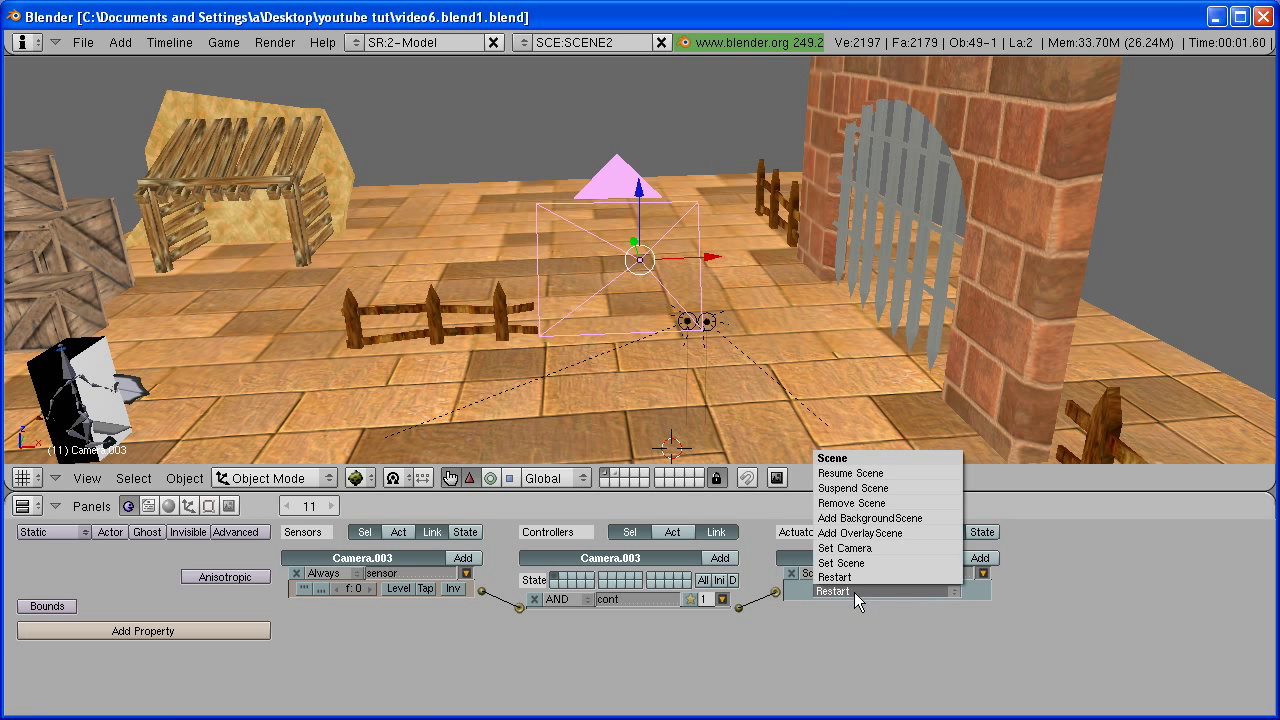
pyautogui.click(860, 545)
pyautogui.click(866, 607)
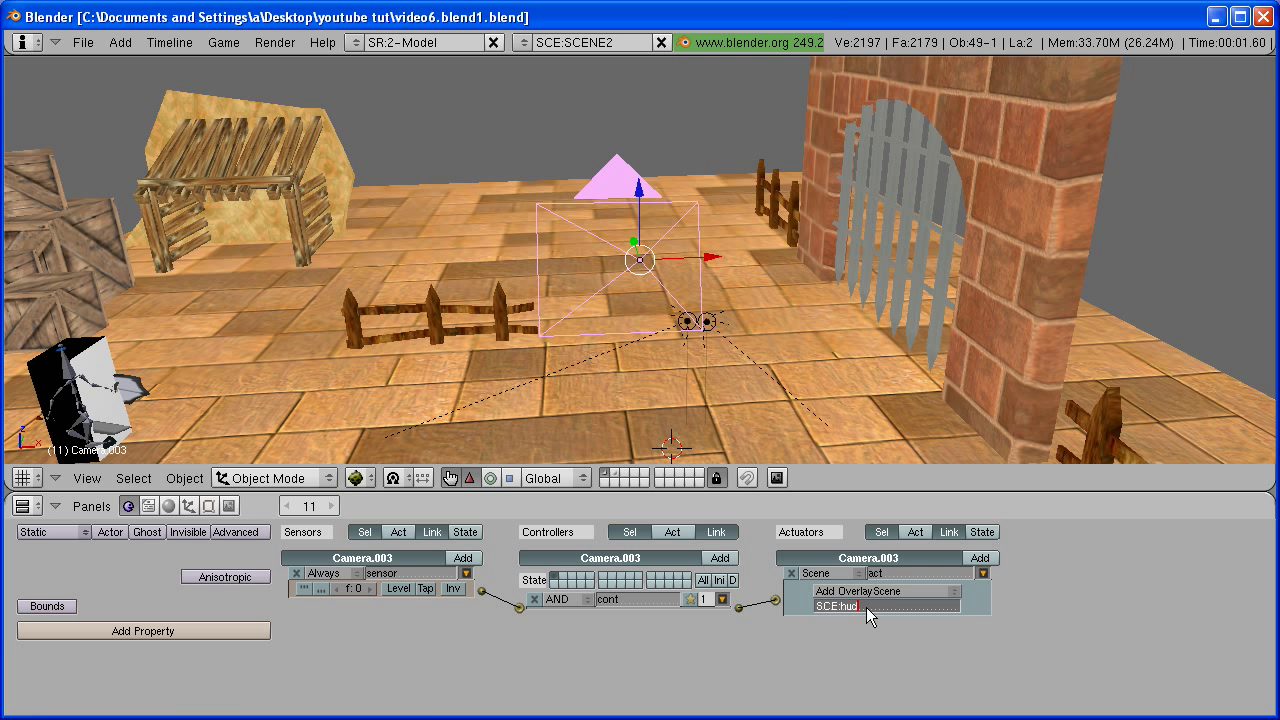
pyautogui.press('Return')
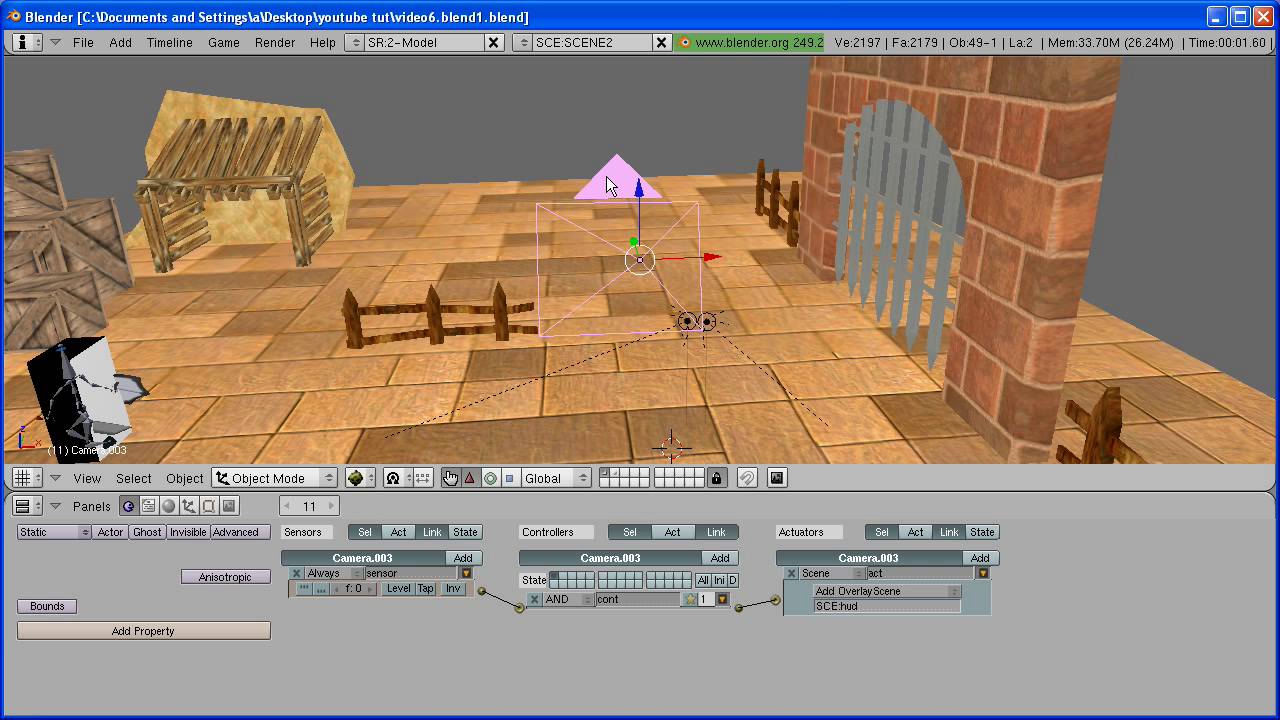
# Step: Run the game full-size from the camera view and lower life and mana to test the HUD overlay
pyautogui.hotkey('ctrl', 'Up')
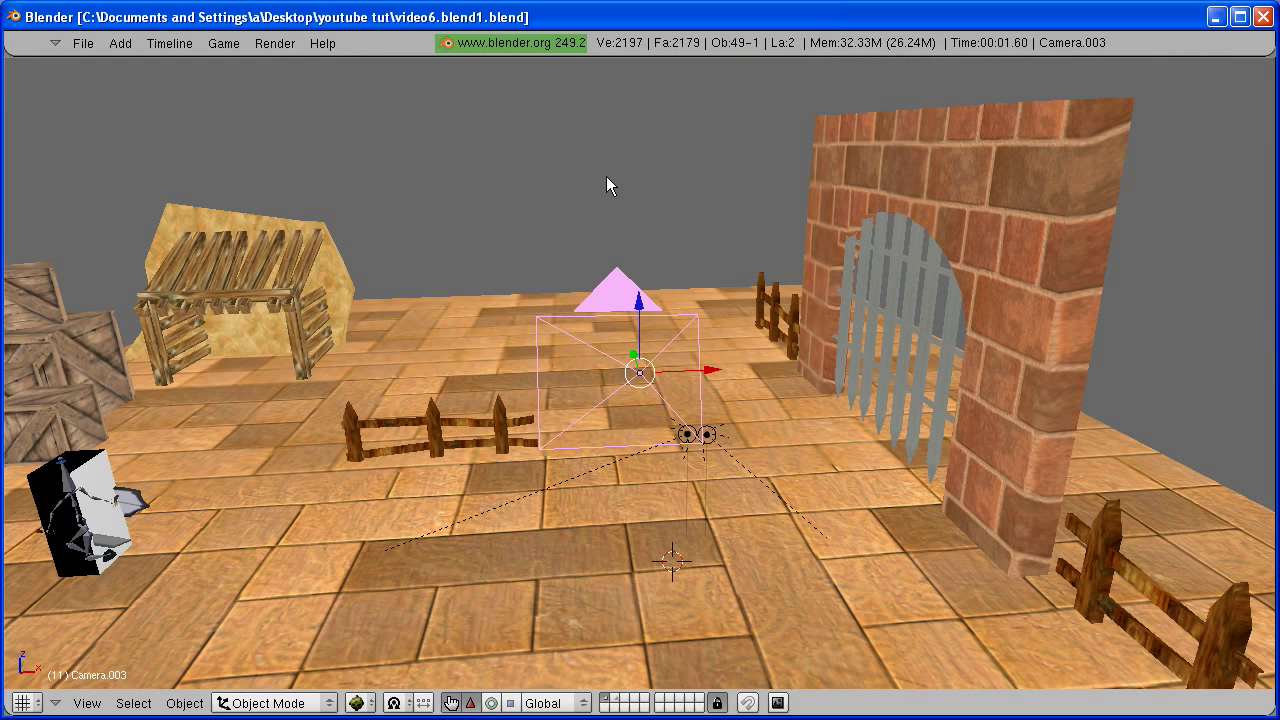
pyautogui.press('KP_0')
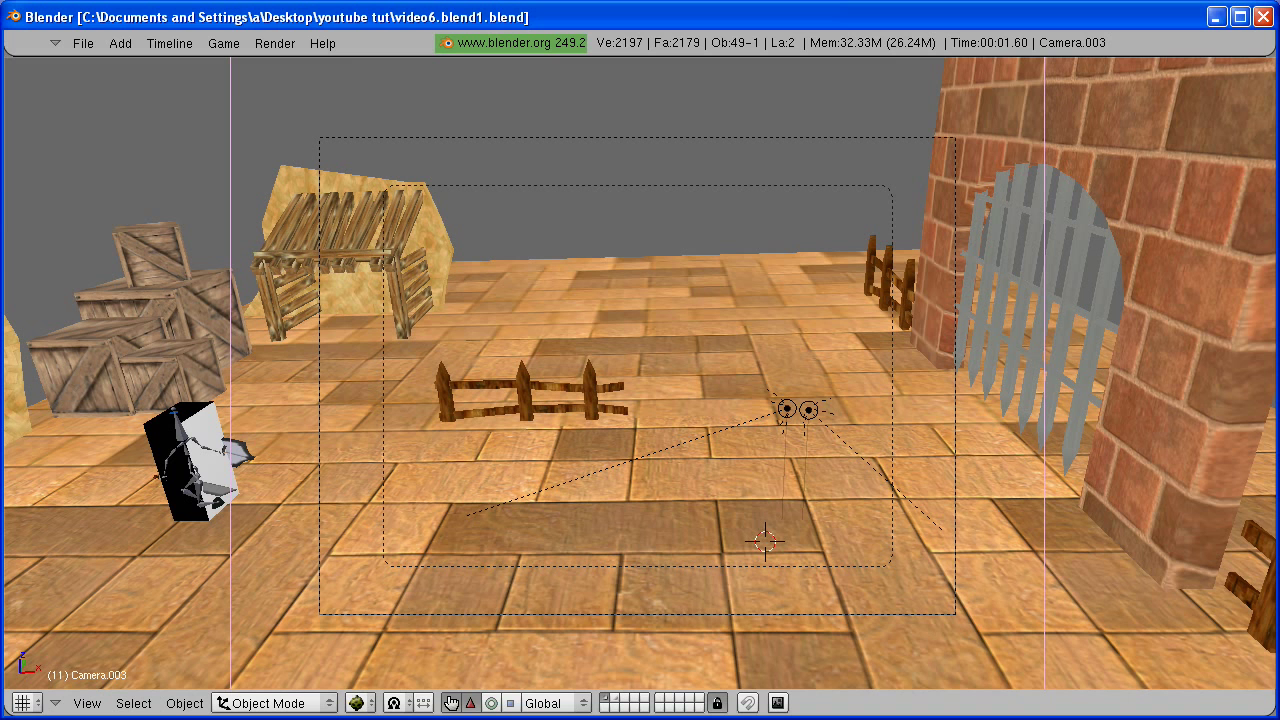
pyautogui.press('p')
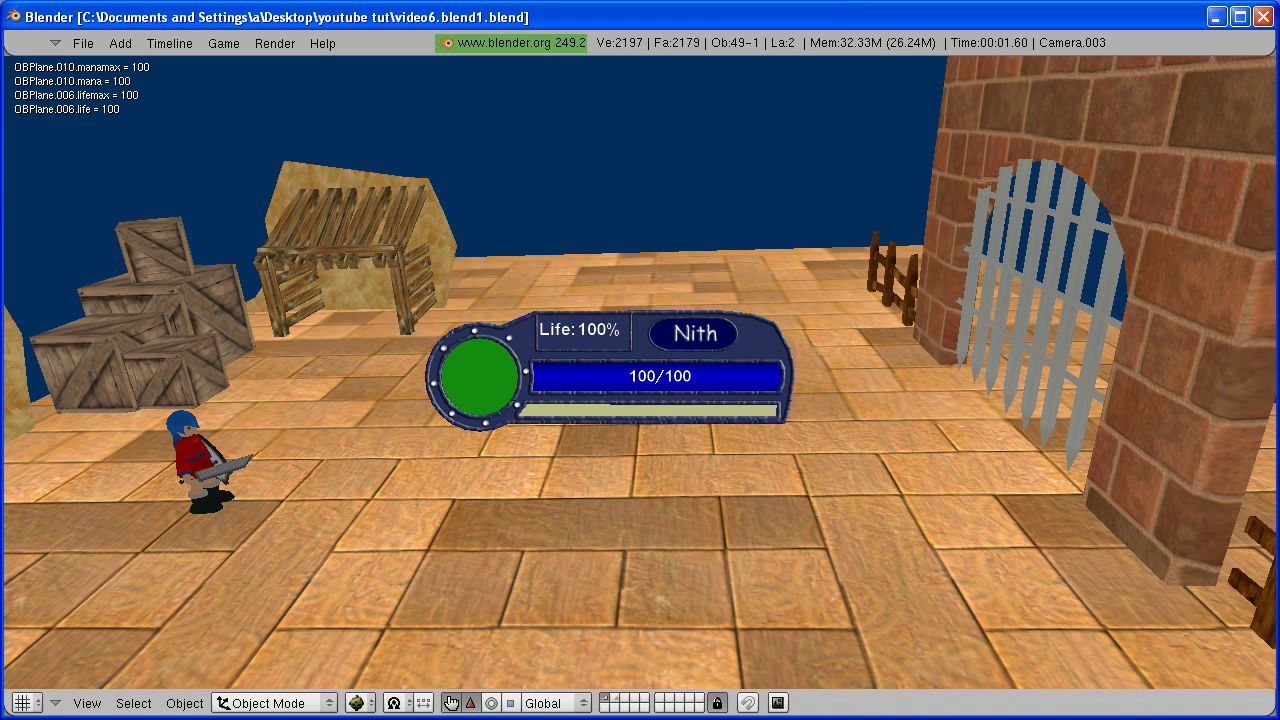
pyautogui.press('space')
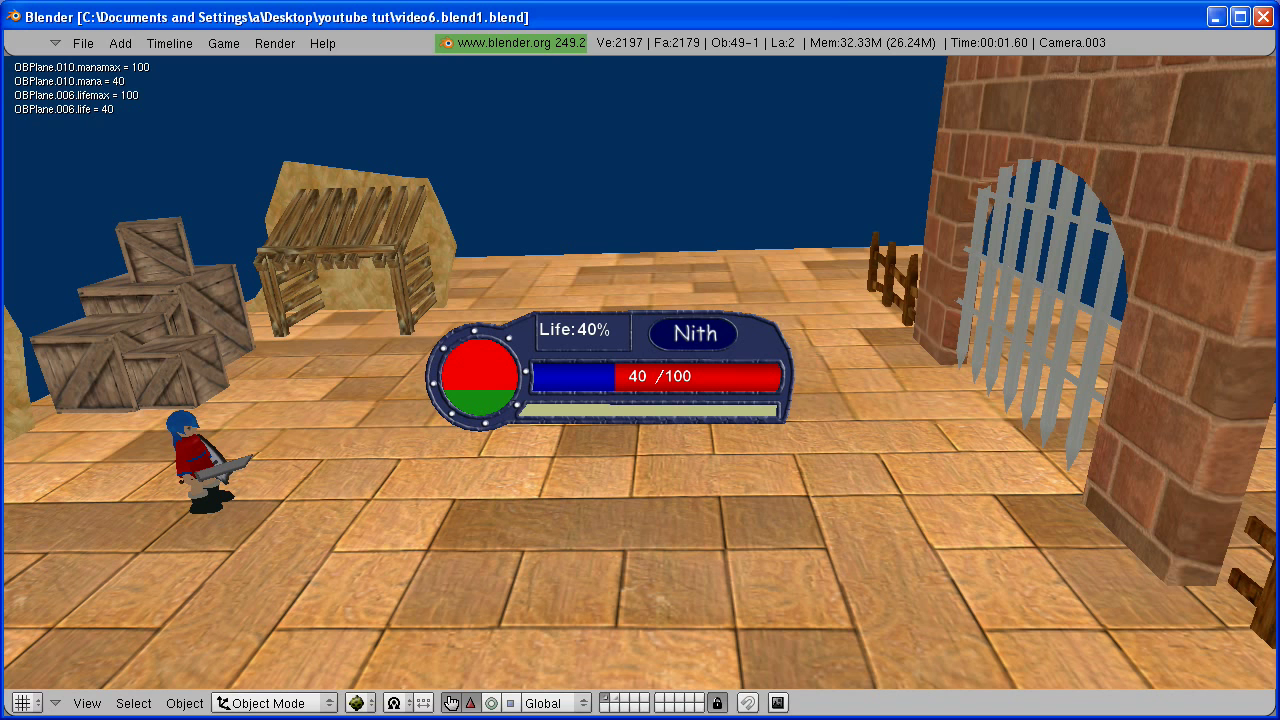
pyautogui.press('Escape')
pyautogui.hotkey('ctrl', 'Up')
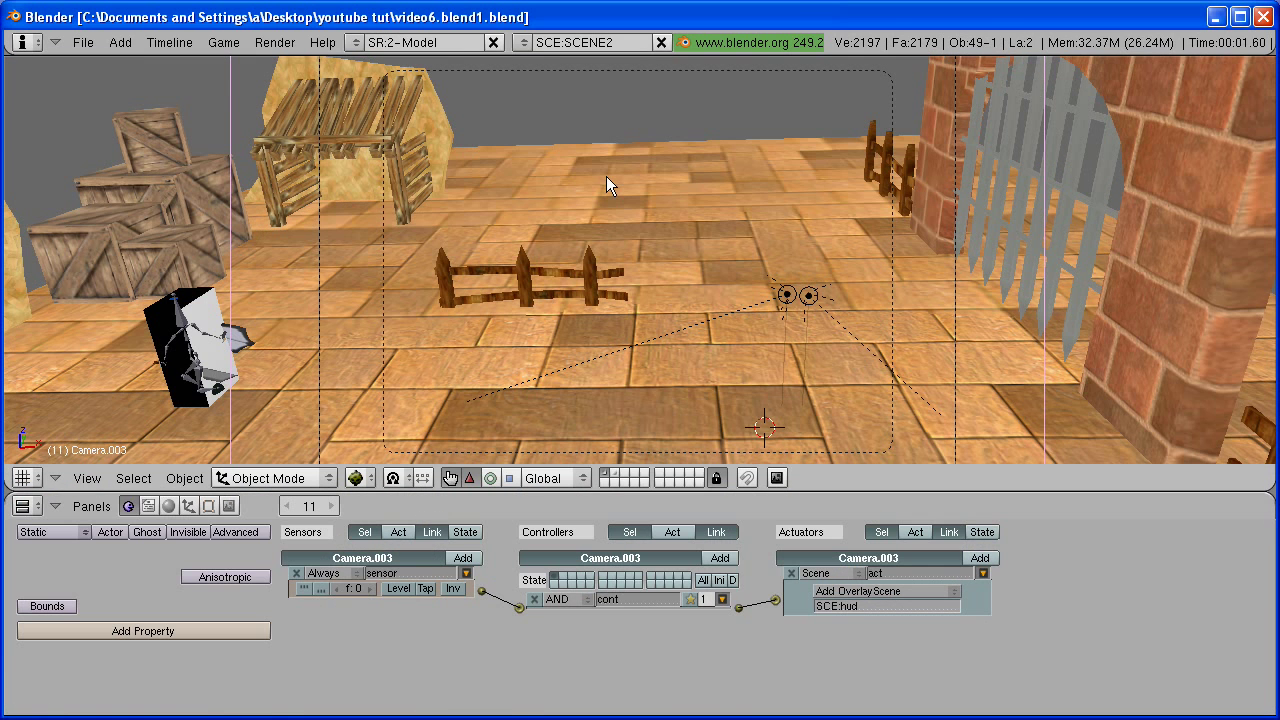
# Step: In the hud scene, move Camera.004 up and to the right so the HUD sits in the lower-left corner of the view
pyautogui.click(520, 44)
pyautogui.click(550, 99)
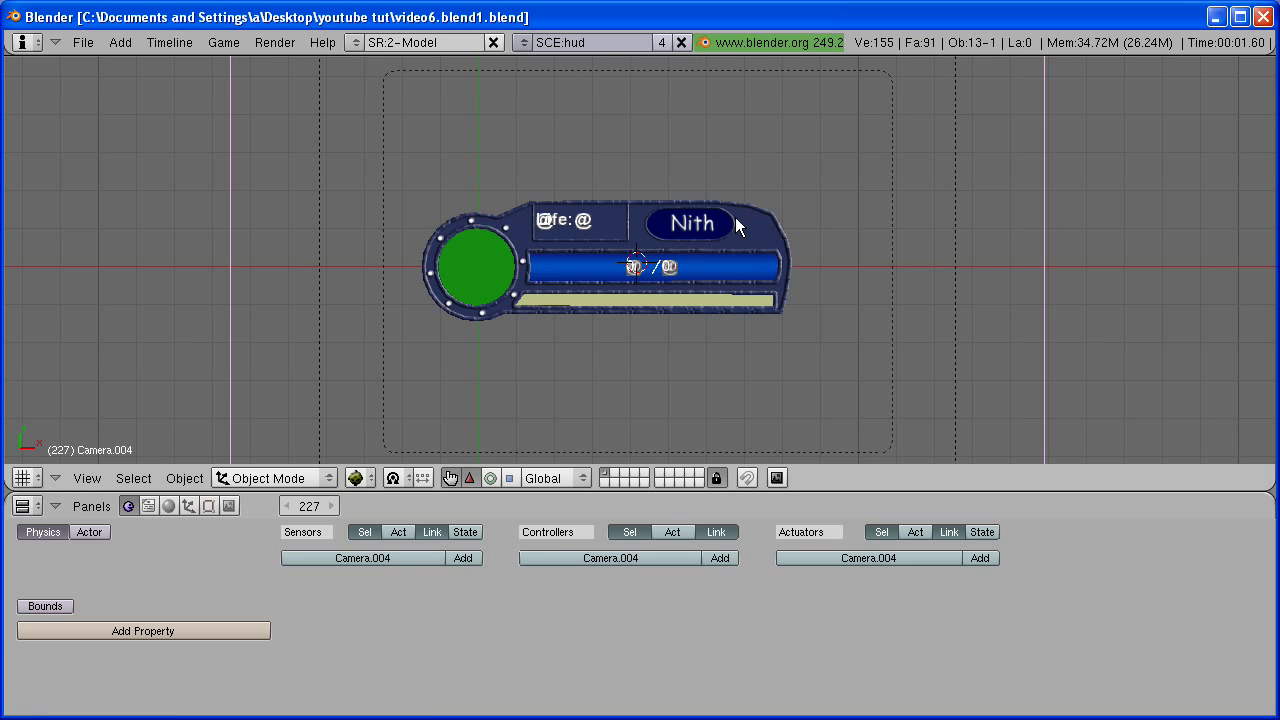
pyautogui.hotkey('ctrl', 'Up')
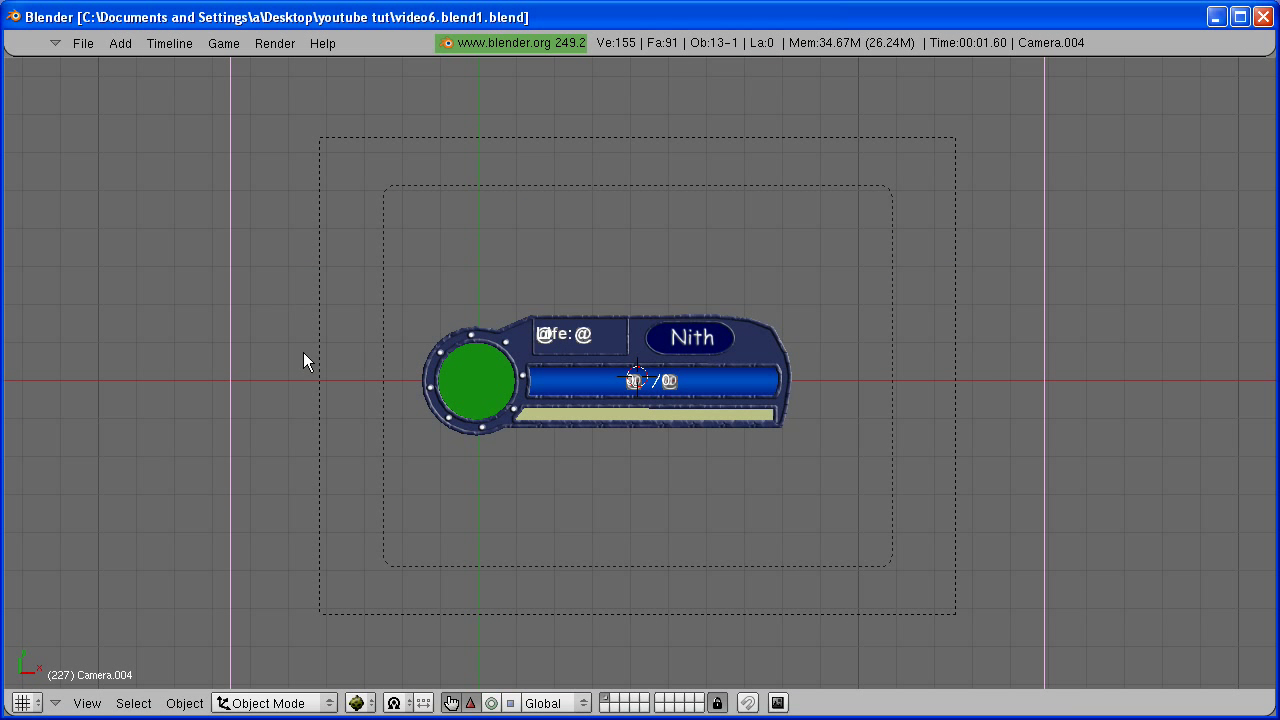
pyautogui.press('g')
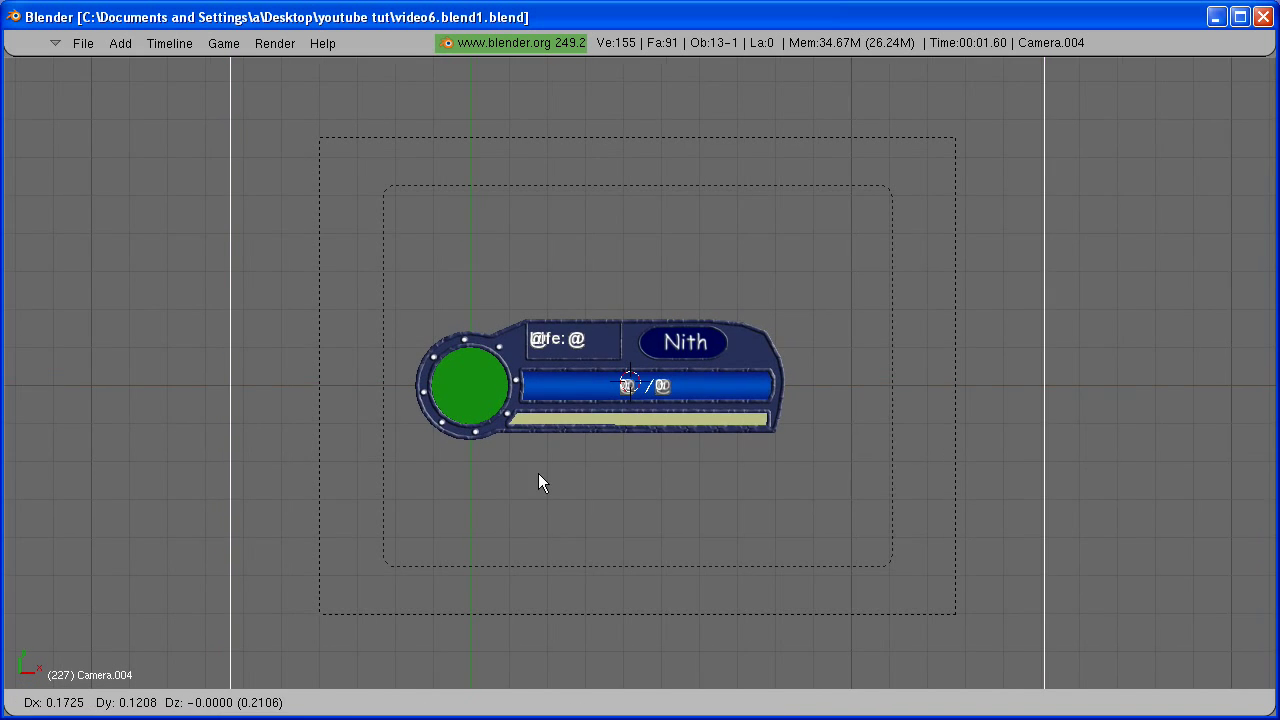
pyautogui.click(982, 184)
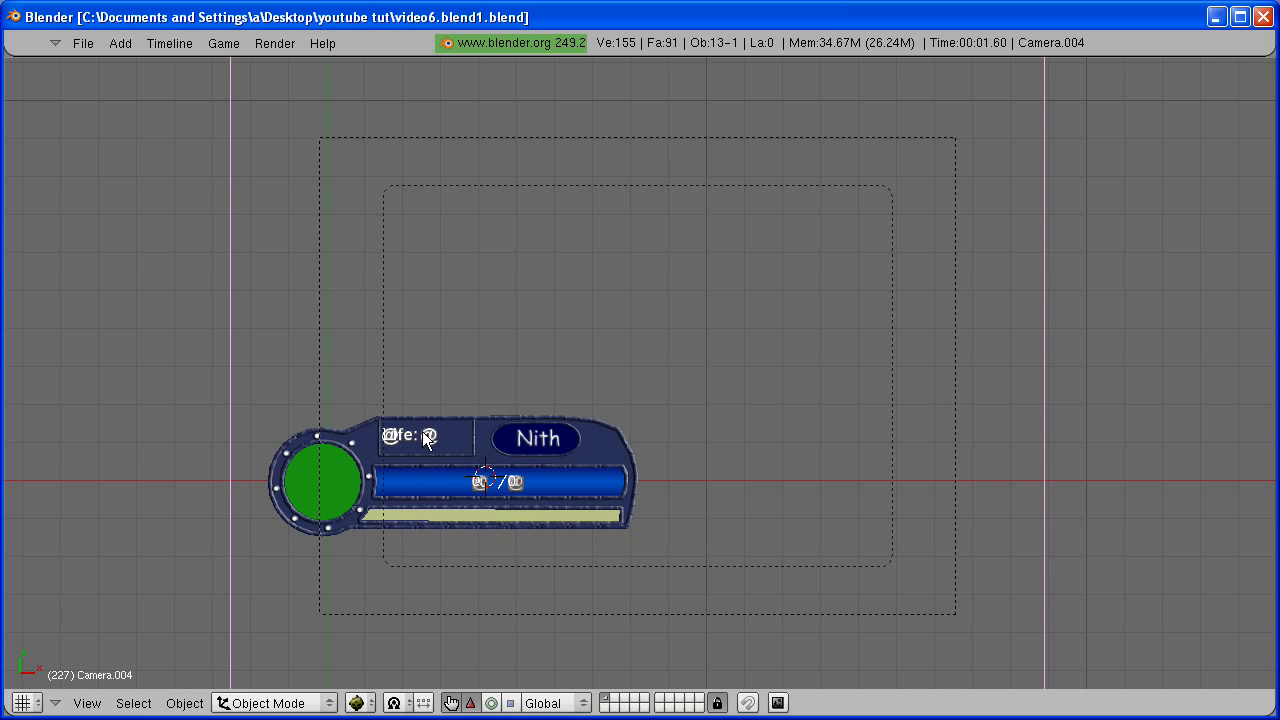
pyautogui.press('g')
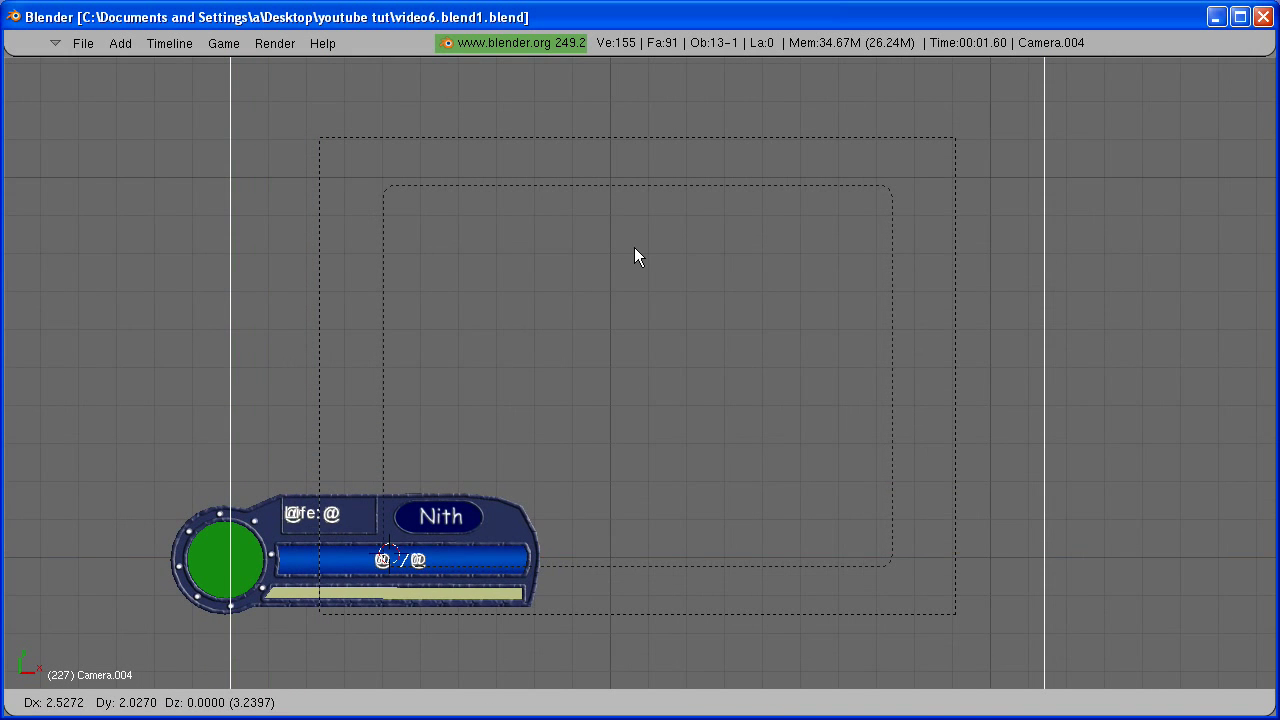
pyautogui.click(811, 183)
pyautogui.press('g')
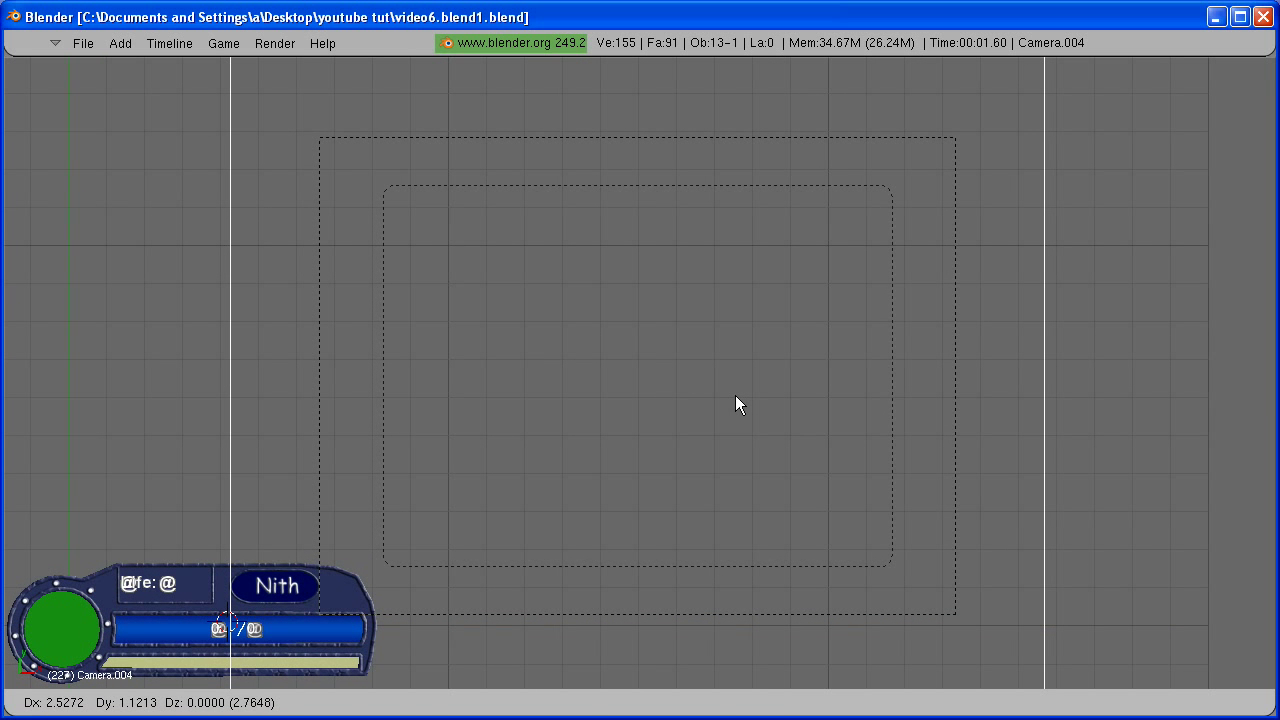
pyautogui.click(735, 401)
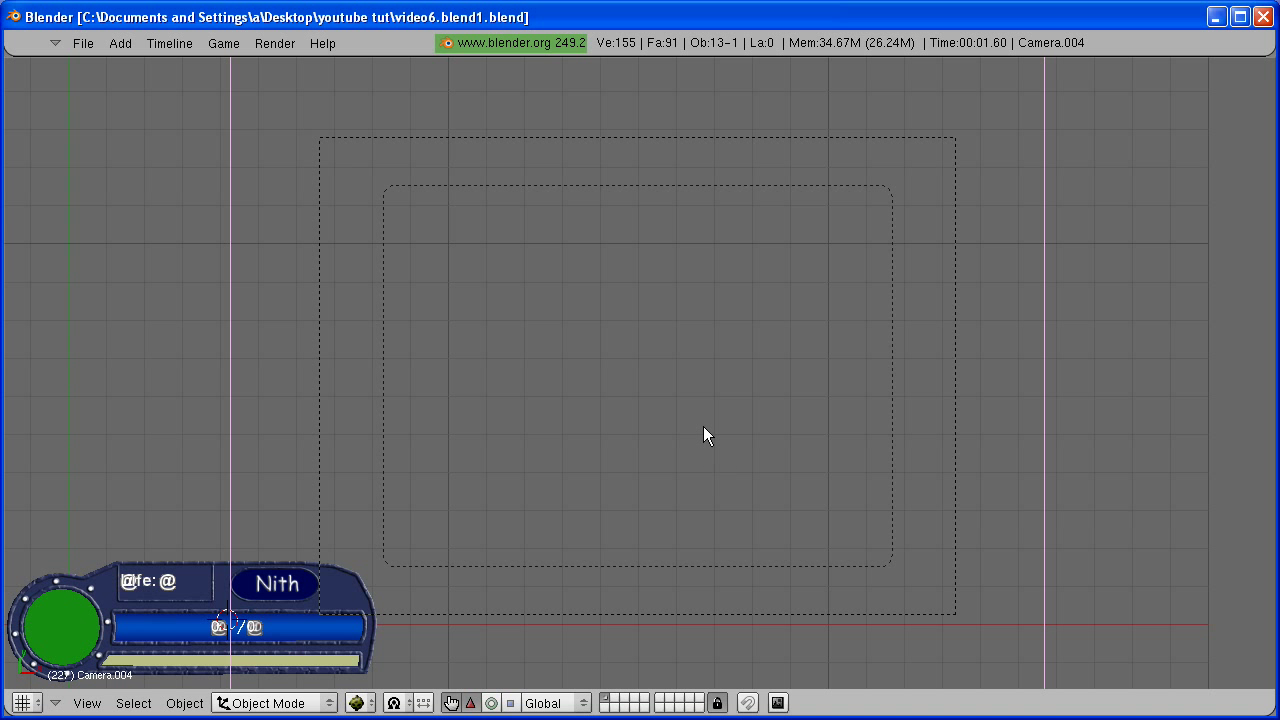
pyautogui.press('g')
pyautogui.press('z')
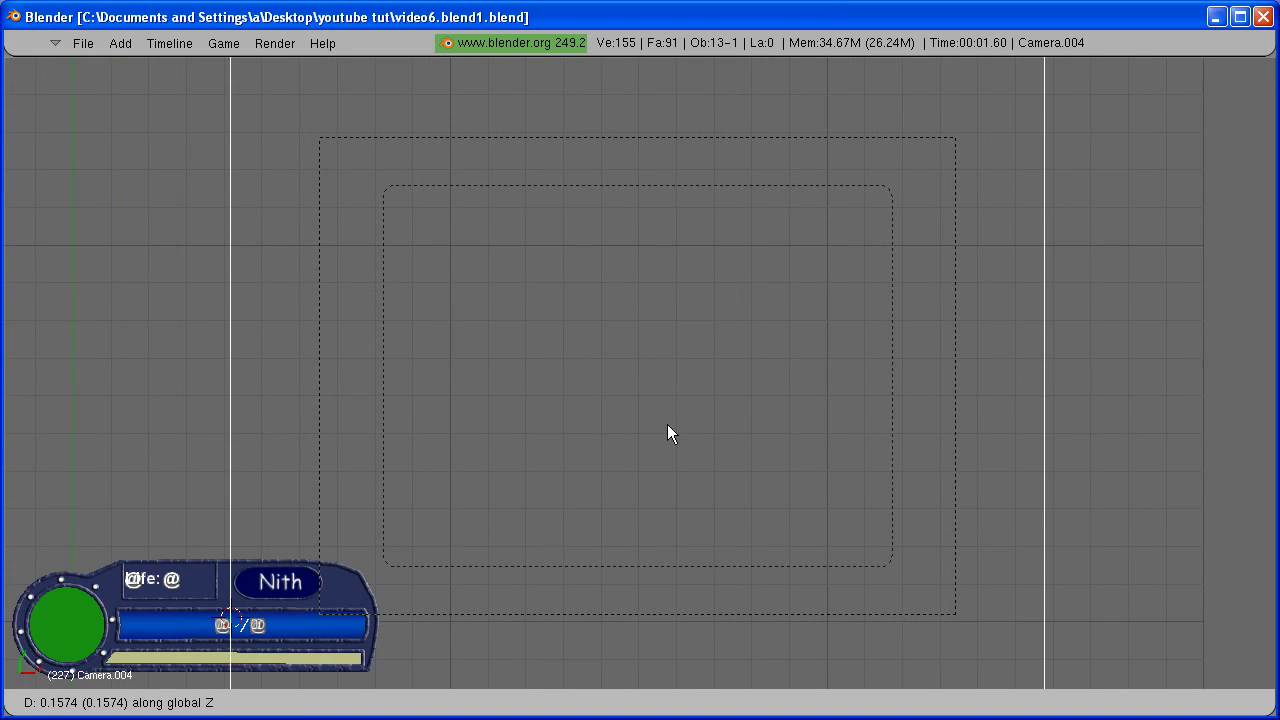
pyautogui.click(699, 483)
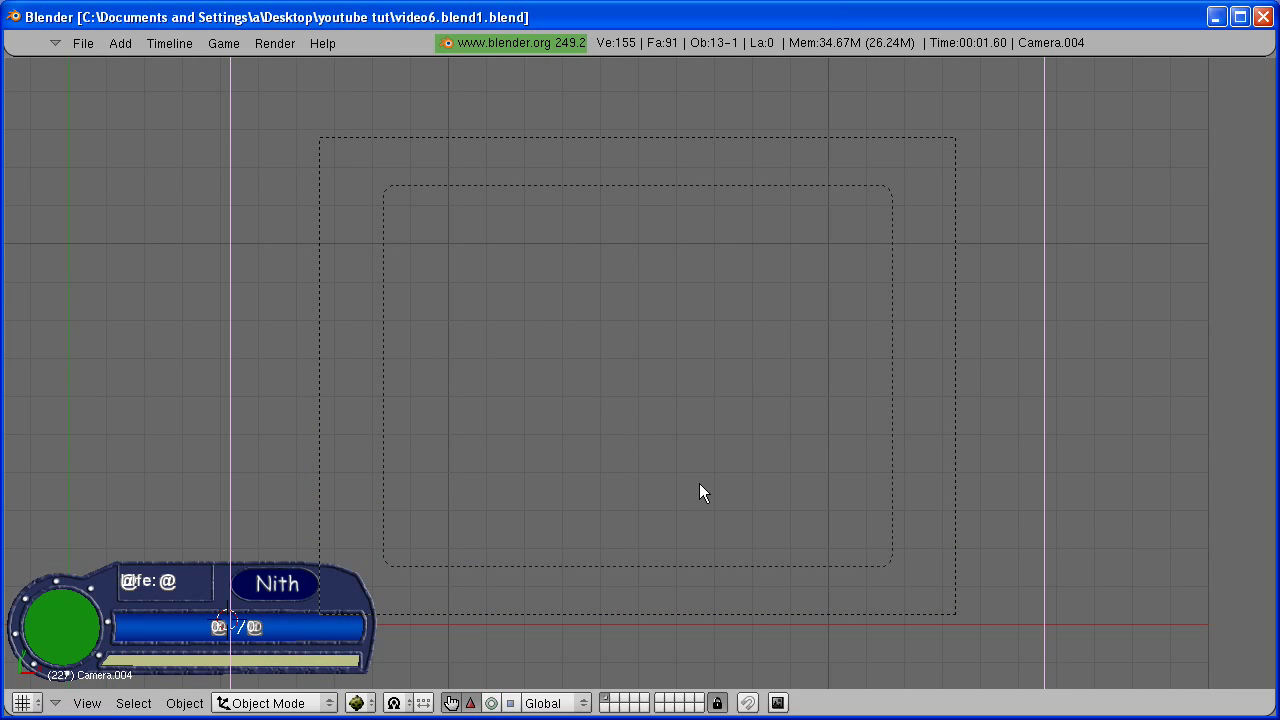
# Step: Raise Camera.004 slightly along global Z, then shift it about 0.48 in X and 0.28 in Y to keep the HUD in the corner
pyautogui.press('g')
pyautogui.press('z')
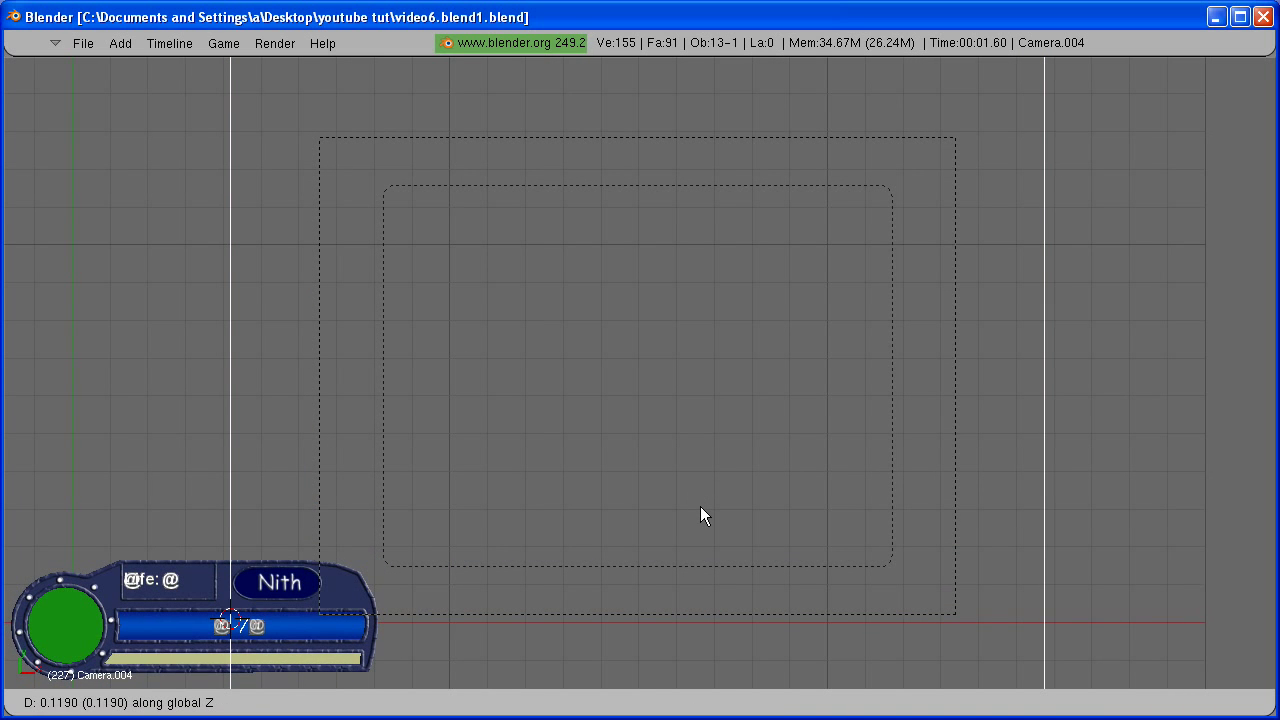
pyautogui.click(668, 510)
pyautogui.press('g')
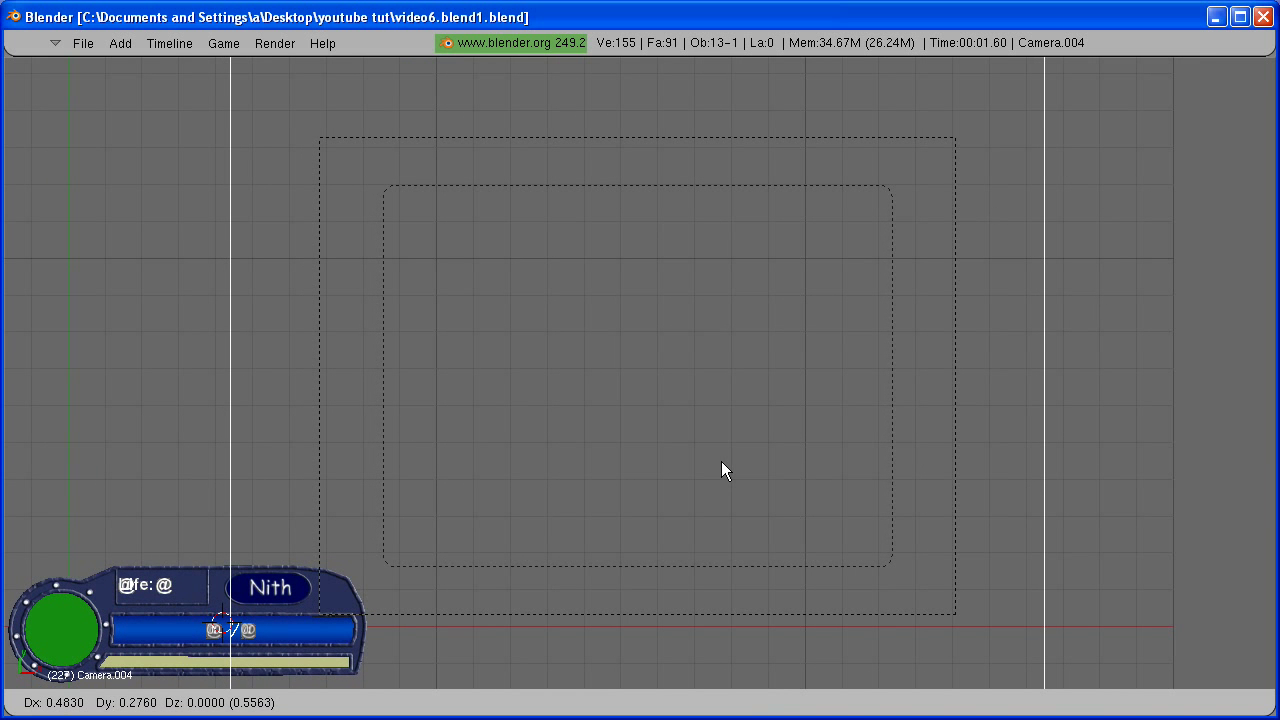
pyautogui.click(717, 460)
pyautogui.press('g')
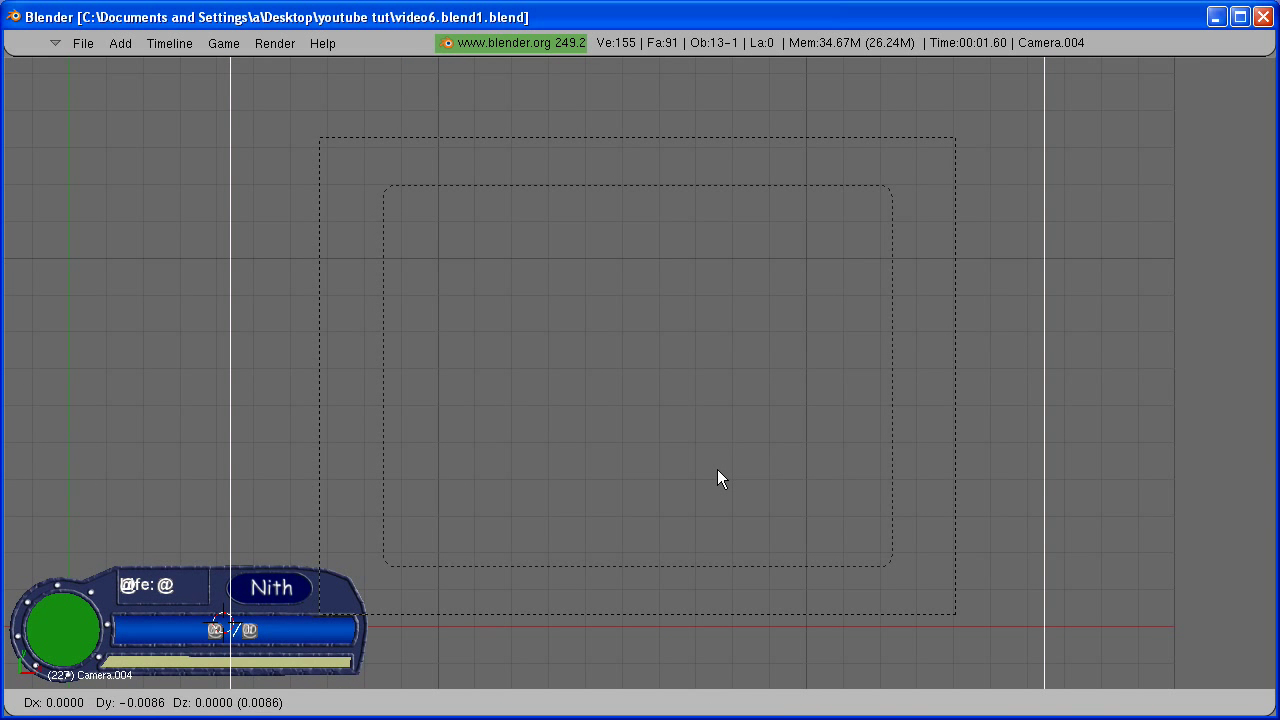
pyautogui.click(717, 469)
# Step: Restore the split window layout and switch from the hud scene back to SCENE2
pyautogui.hotkey('ctrl', 'Down')
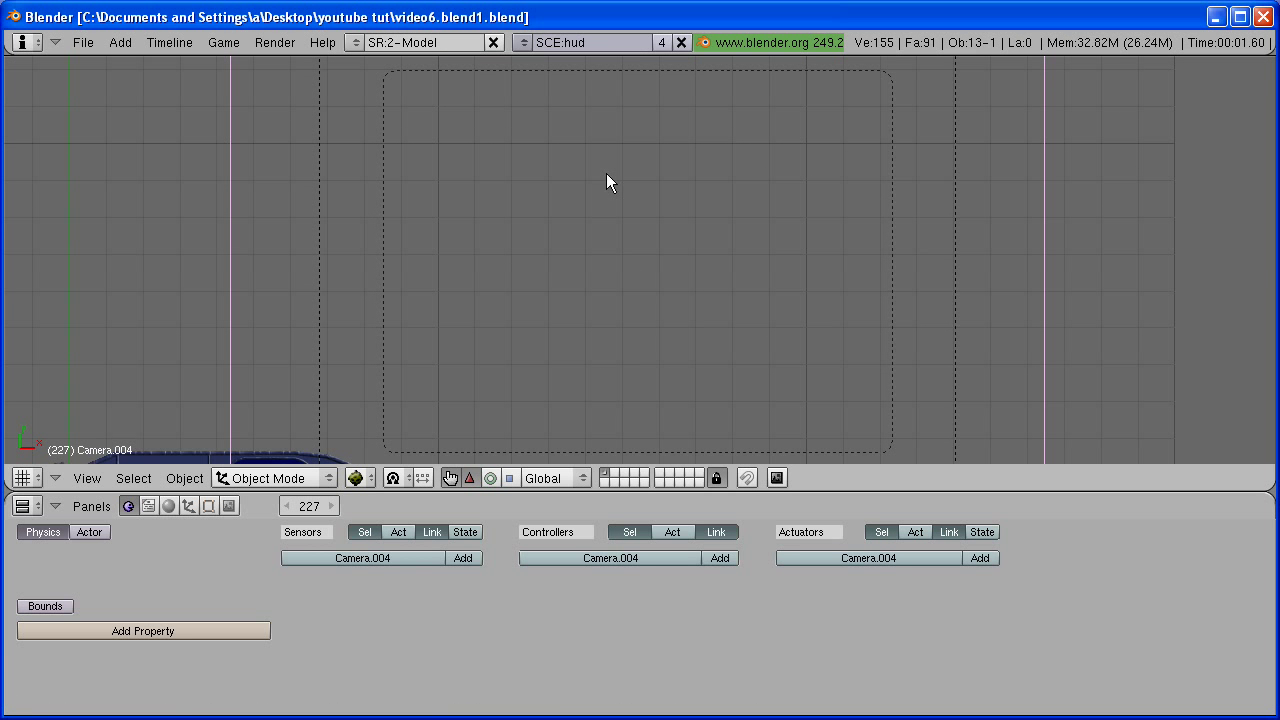
pyautogui.click(521, 43)
pyautogui.click(534, 137)
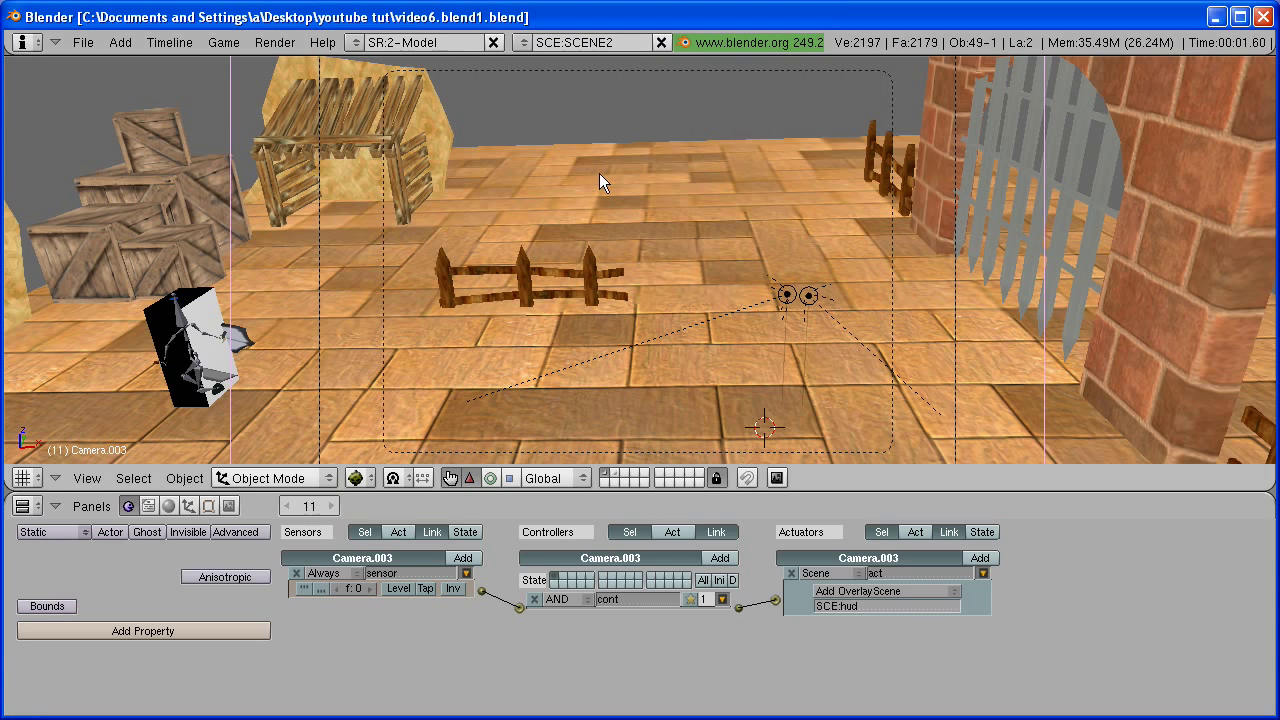
# Step: Run the game full-size, walk the character around and lower life and mana to check the repositioned HUD
pyautogui.hotkey('ctrl', 'Down')
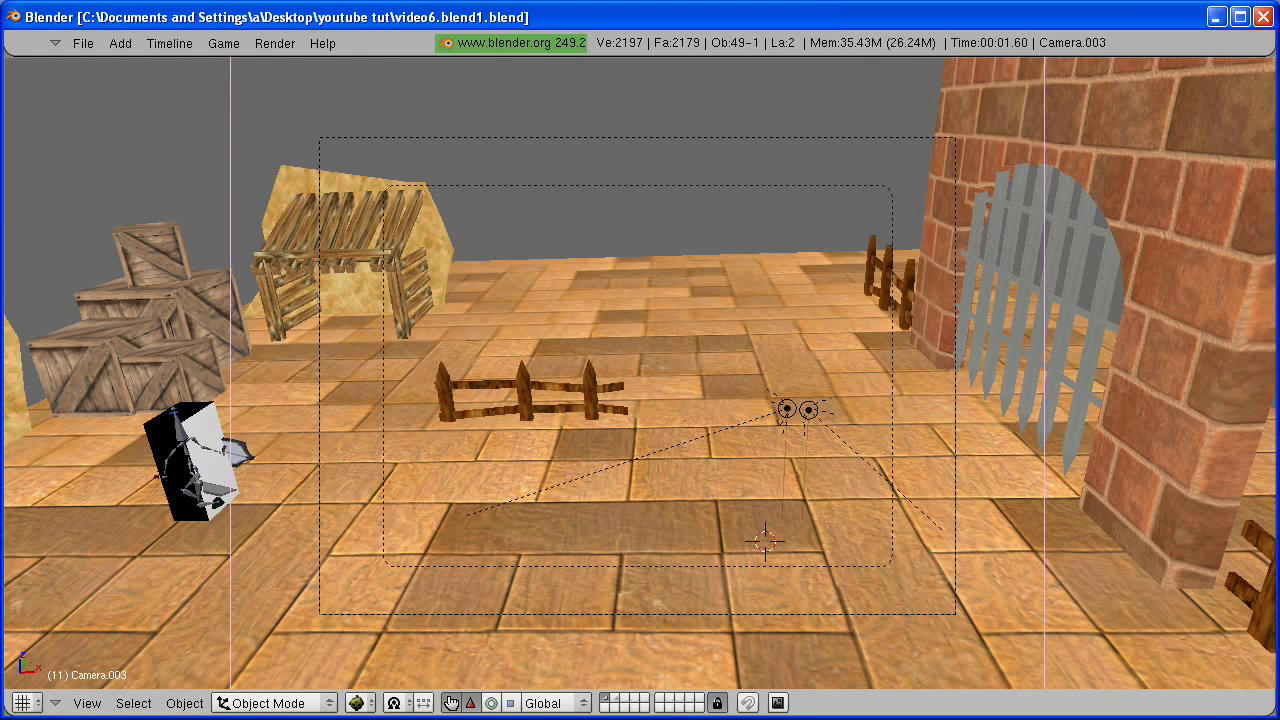
pyautogui.press('p')
pyautogui.press('Up')
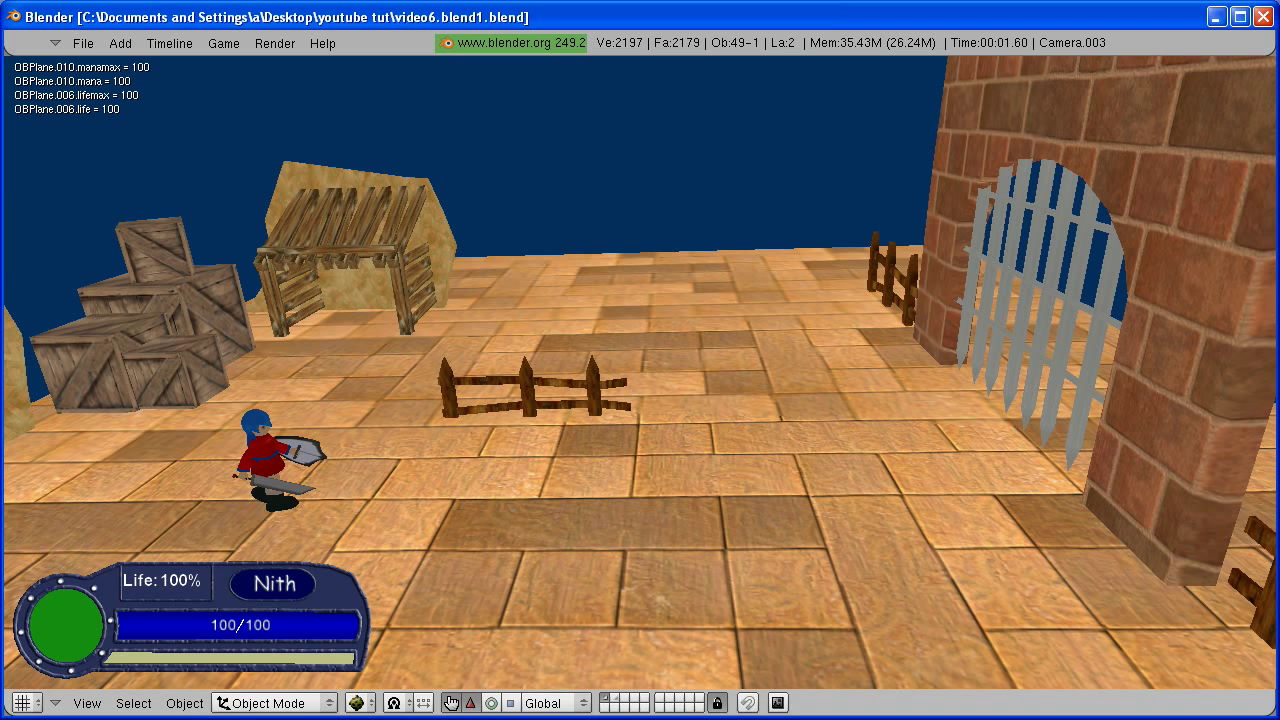
pyautogui.press('Left')
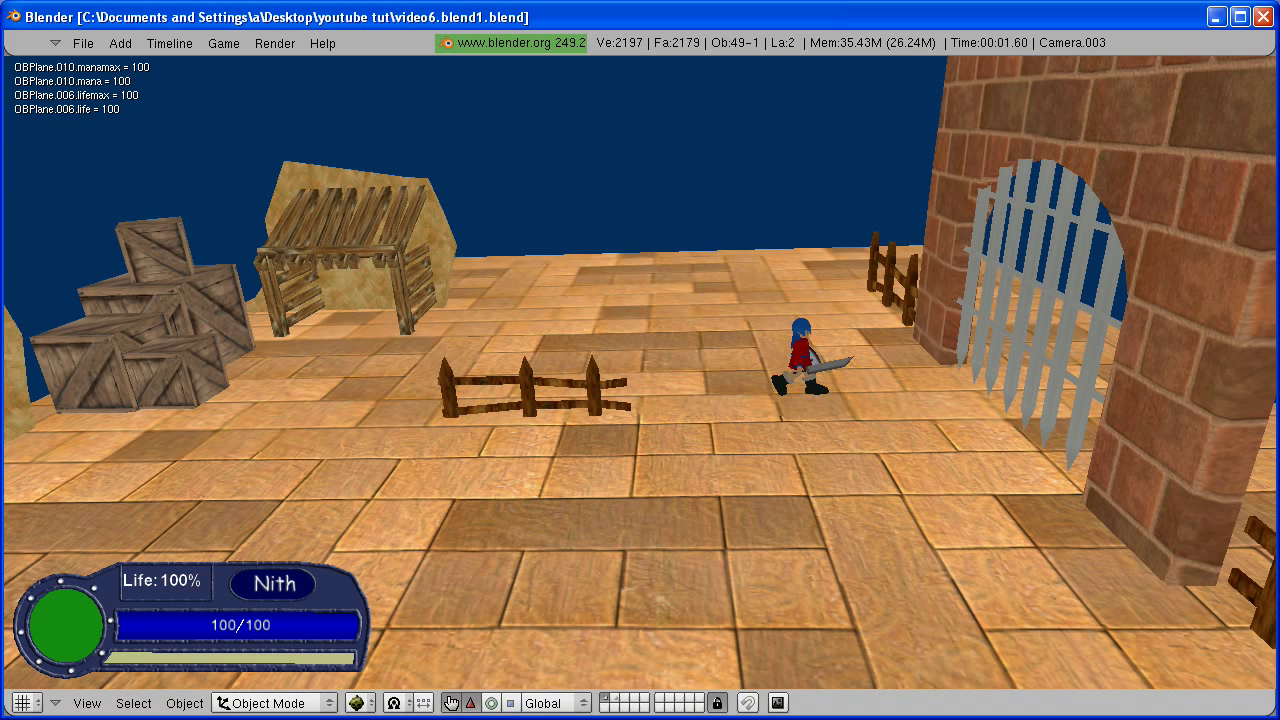
pyautogui.press('Down')
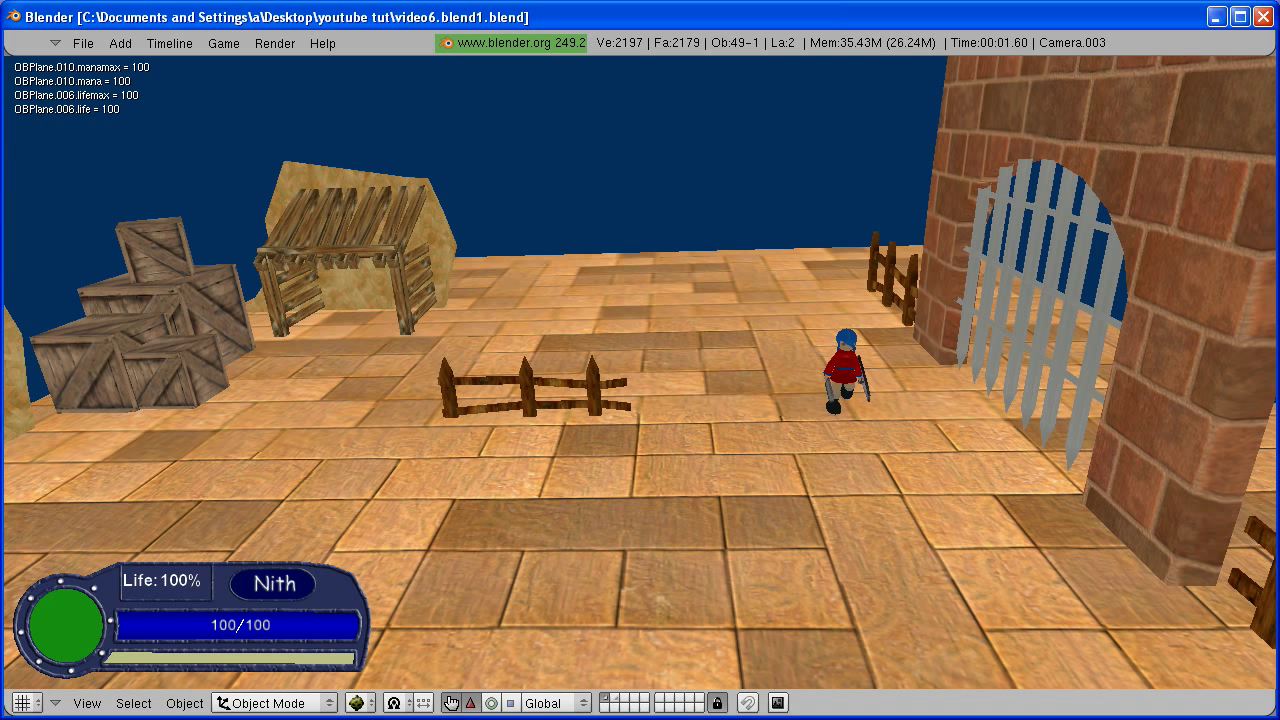
pyautogui.press('space')
pyautogui.press('space')
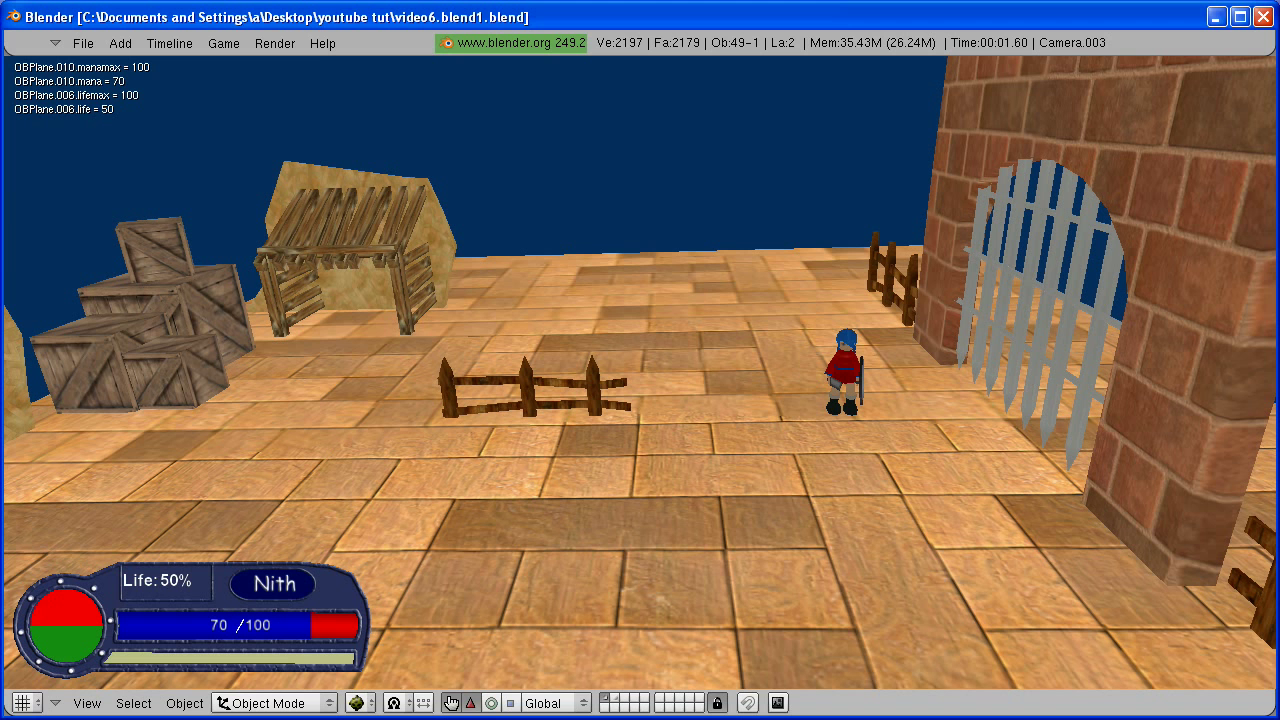
pyautogui.press('Escape')
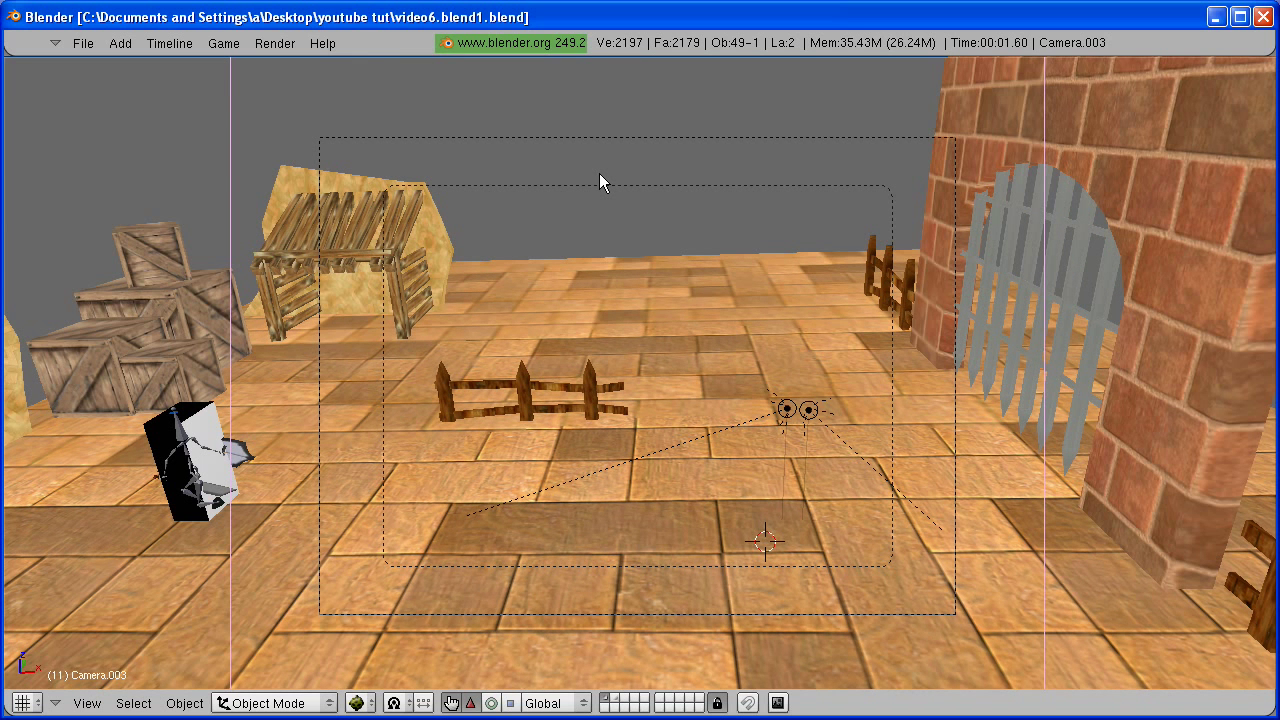
# Step: Add a UV sphere with 8 segments and 8 rings on the floor between the player and the gate, leaving it in Object Mode
pyautogui.press('KP_7')
pyautogui.scroll(-8, 599, 174)
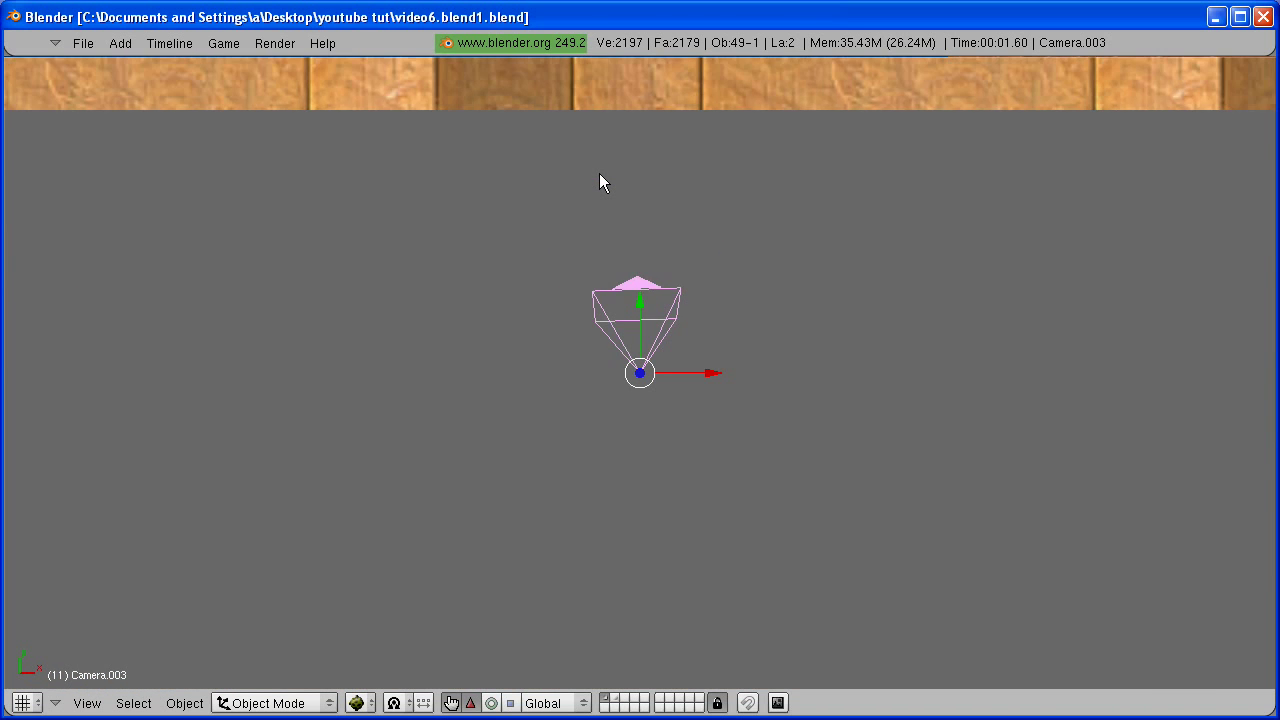
pyautogui.scroll(-2, 572, 209)
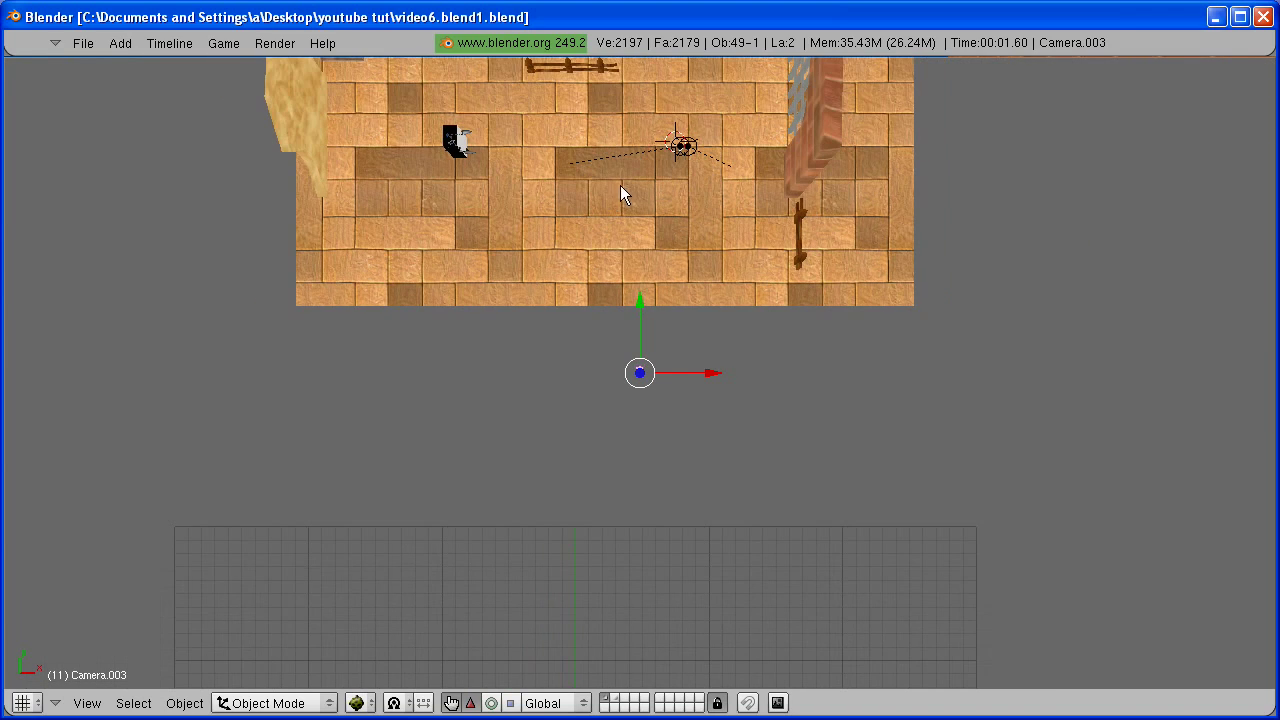
pyautogui.keyDown('shift'); pyautogui.moveTo(622, 185); pyautogui.dragTo(632, 390, button='middle'); pyautogui.keyUp('shift')
pyautogui.scroll(3, 640, 380)
pyautogui.keyDown('shift'); pyautogui.moveTo(660, 340); pyautogui.dragTo(643, 427, button='middle'); pyautogui.keyUp('shift')
pyautogui.hotkey('ctrl', 'Up')
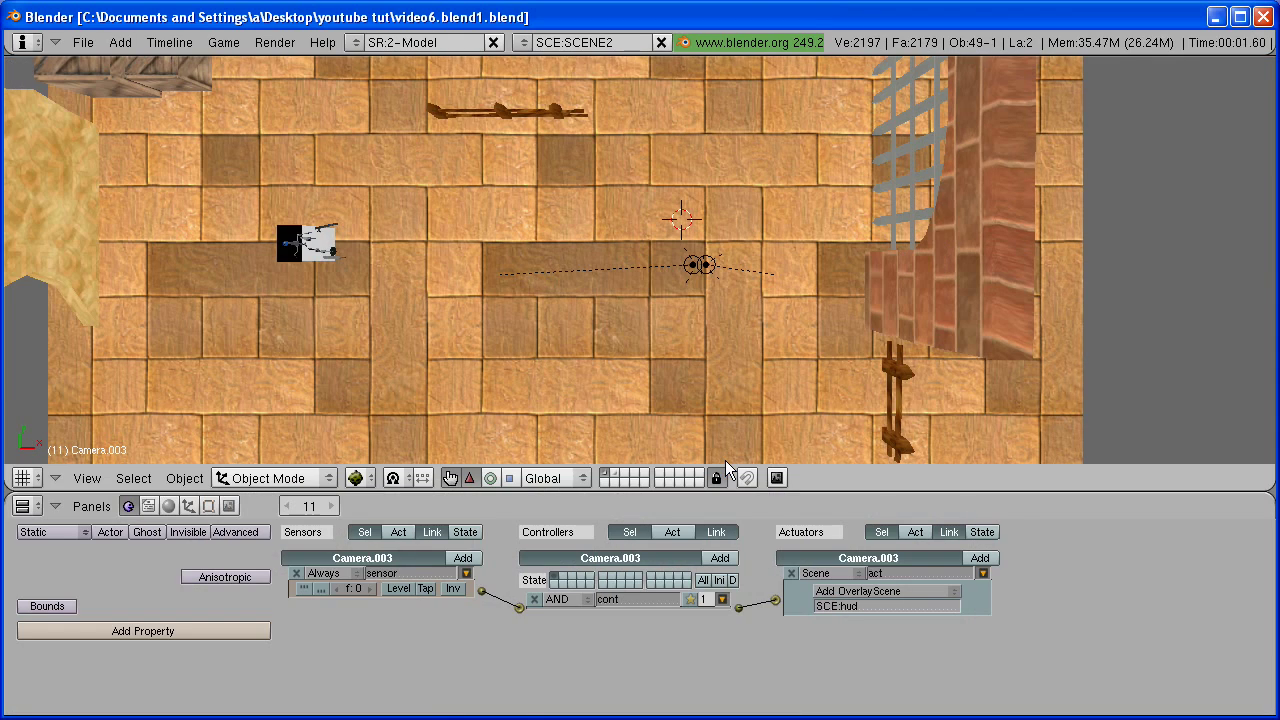
pyautogui.scroll(2, 672, 306)
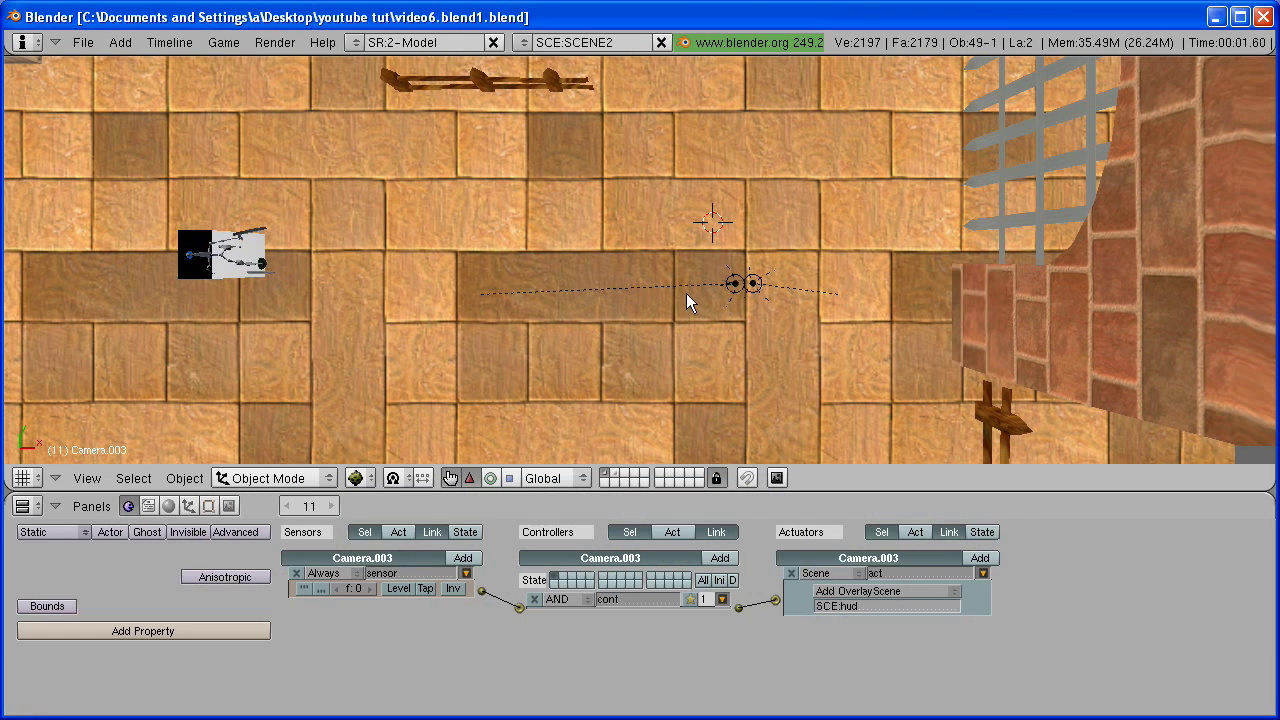
pyautogui.press('space')
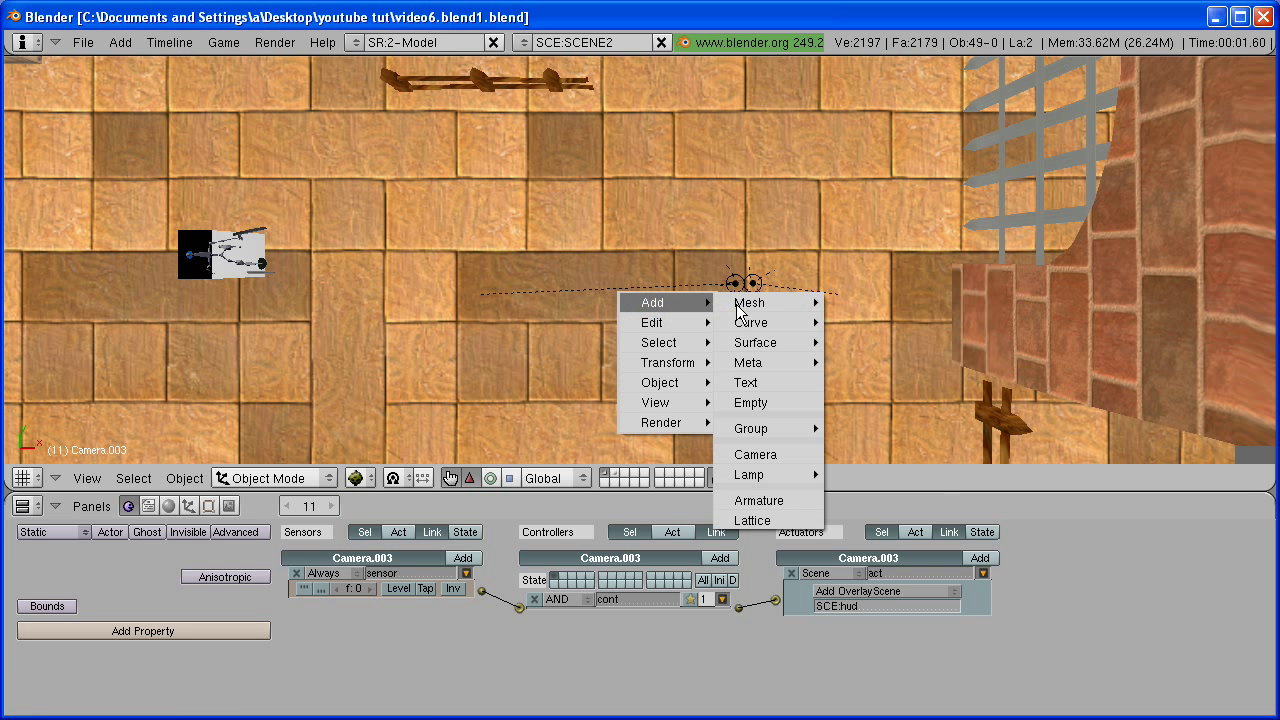
pyautogui.moveTo(750, 302)
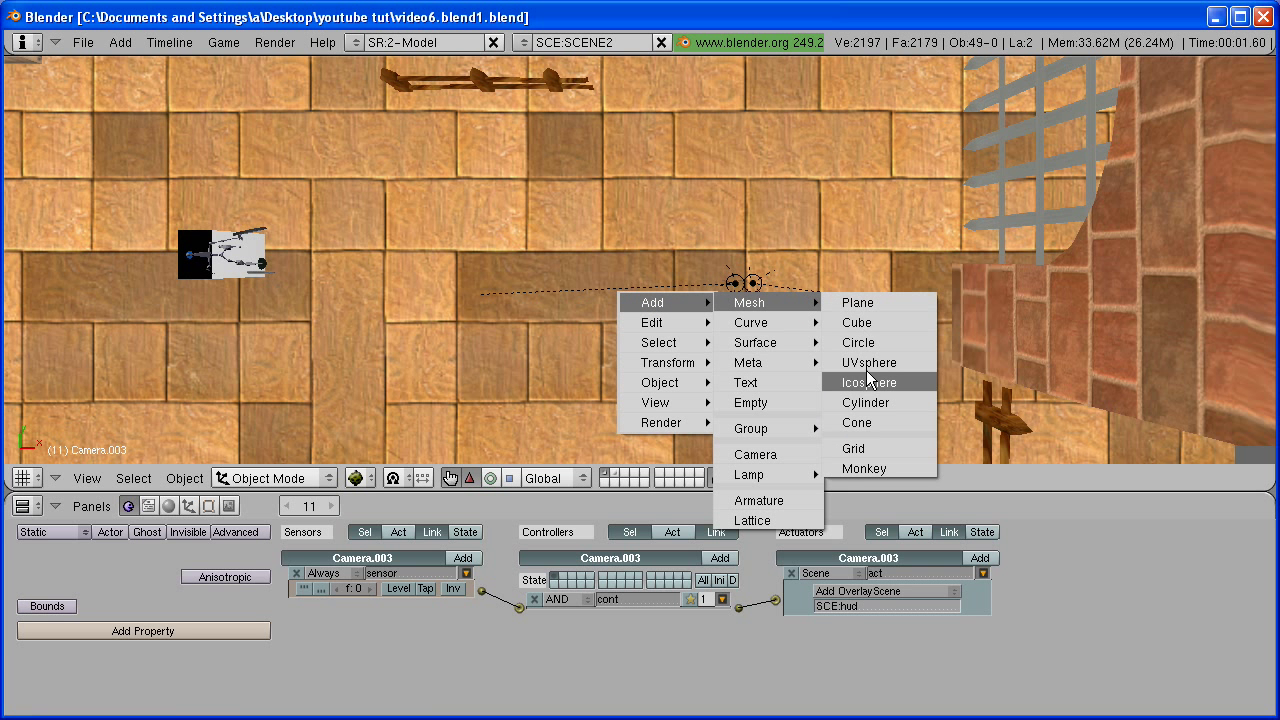
pyautogui.click(868, 362)
pyautogui.click(876, 345)
pyautogui.write('8')
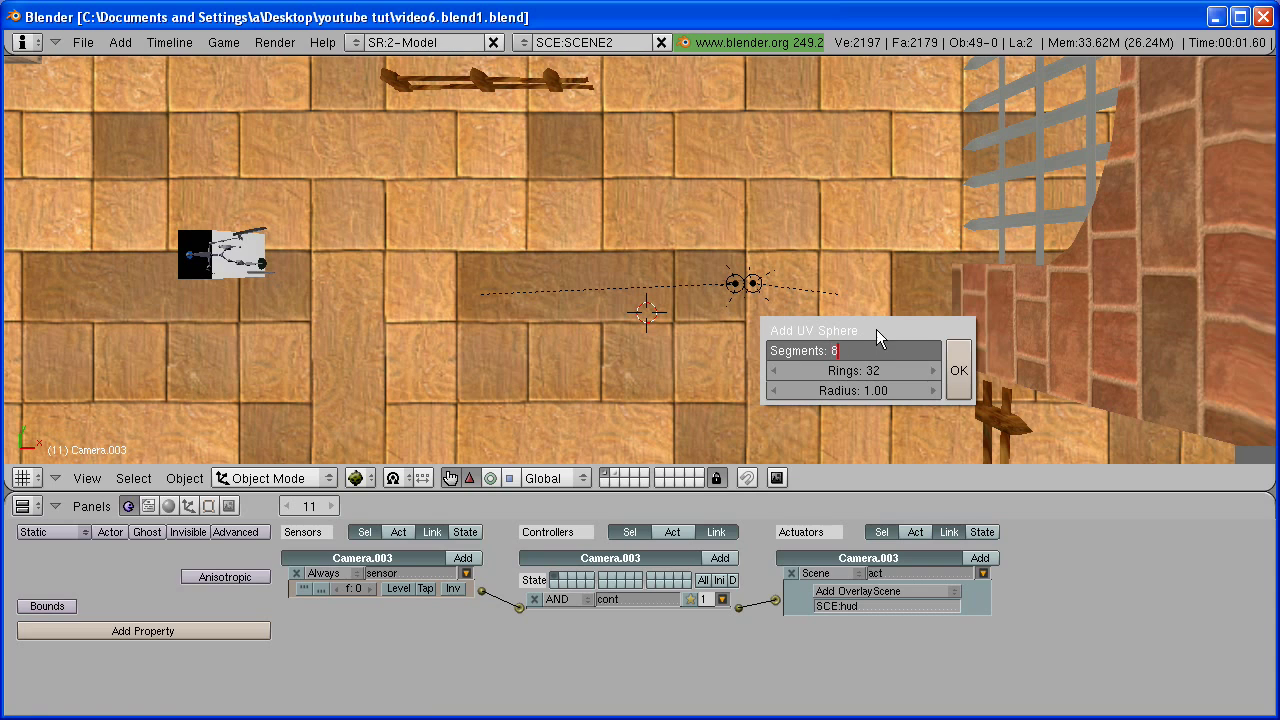
pyautogui.press('Return')
pyautogui.click(871, 370)
pyautogui.write('8')
pyautogui.press('Return')
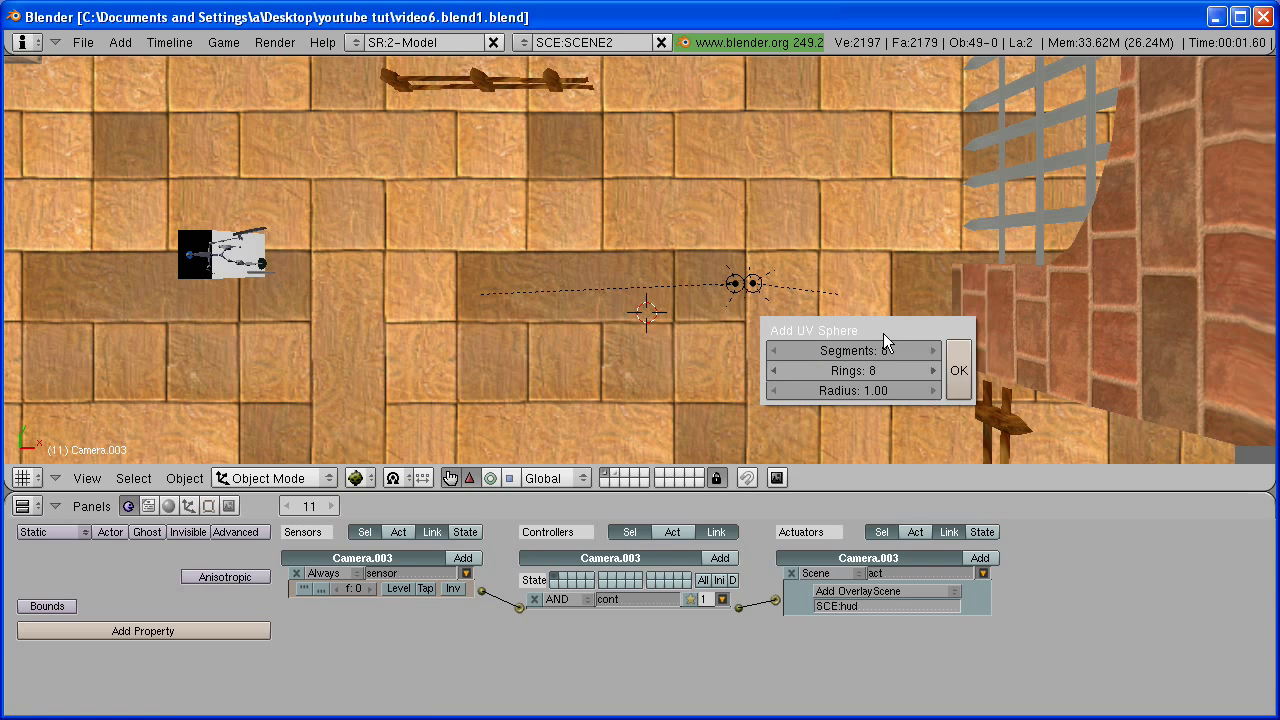
pyautogui.click(957, 375)
pyautogui.press('Tab')
# Step: Raise the sphere a little over 2 units along Z and scale it down to about half size
pyautogui.moveTo(713, 338); pyautogui.dragTo(768, 256, button='middle')
pyautogui.press('g')
pyautogui.press('z')
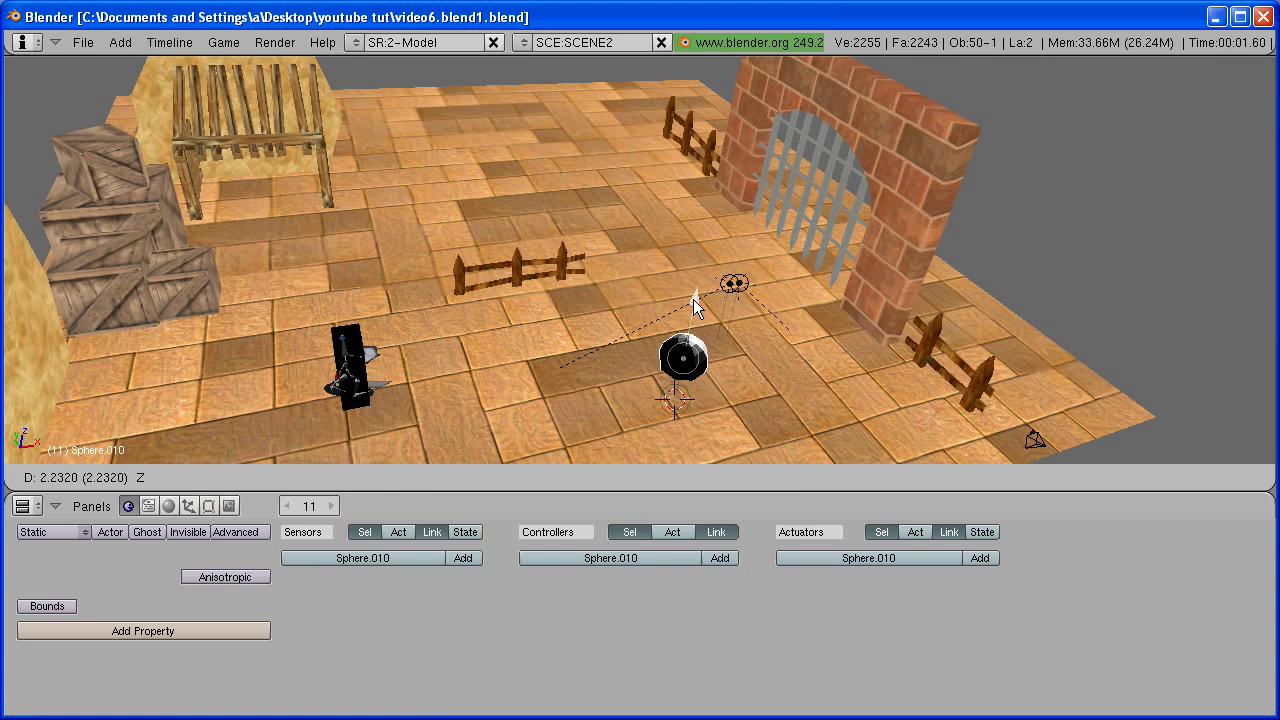
pyautogui.moveTo(693, 299); pyautogui.dragTo(695, 286)
pyautogui.scroll(2, 699, 286)
pyautogui.keyDown('shift'); pyautogui.moveTo(724, 286); pyautogui.dragTo(730, 212, button='middle'); pyautogui.keyUp('shift')
pyautogui.press('s')
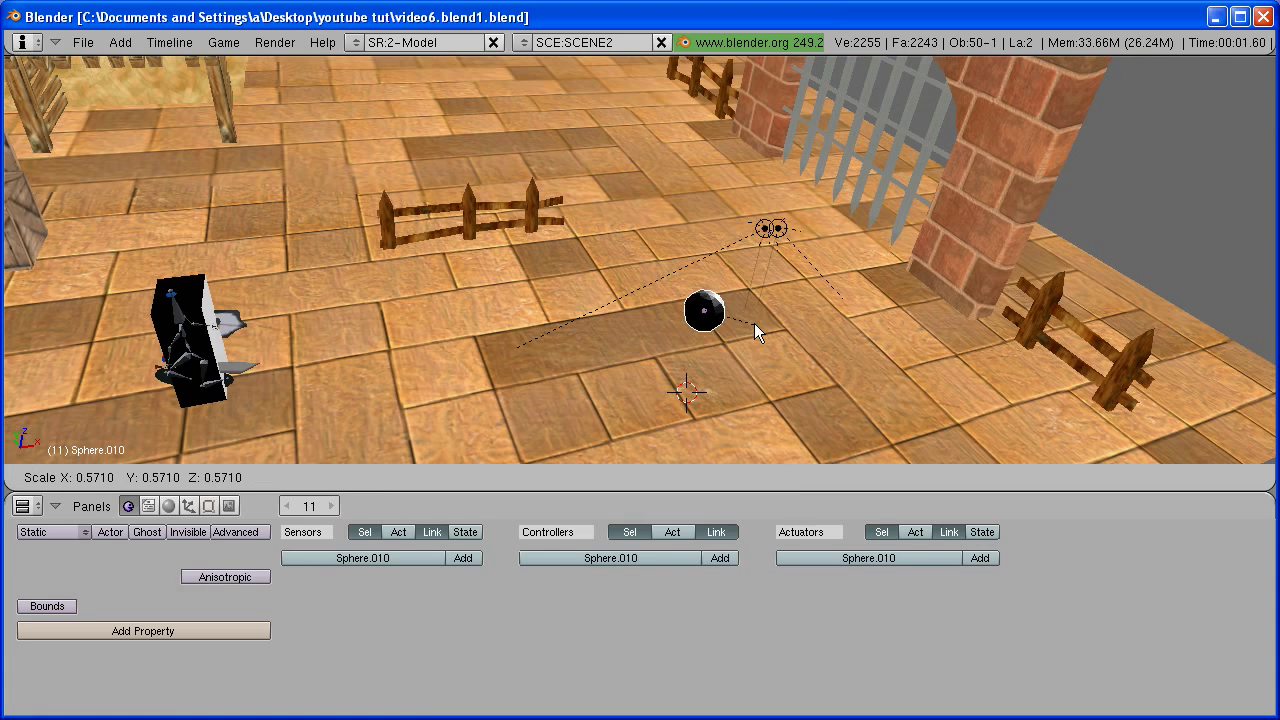
pyautogui.click(745, 317)
# Step: Add a Float game property named enemy to the sphere
pyautogui.click(208, 505)
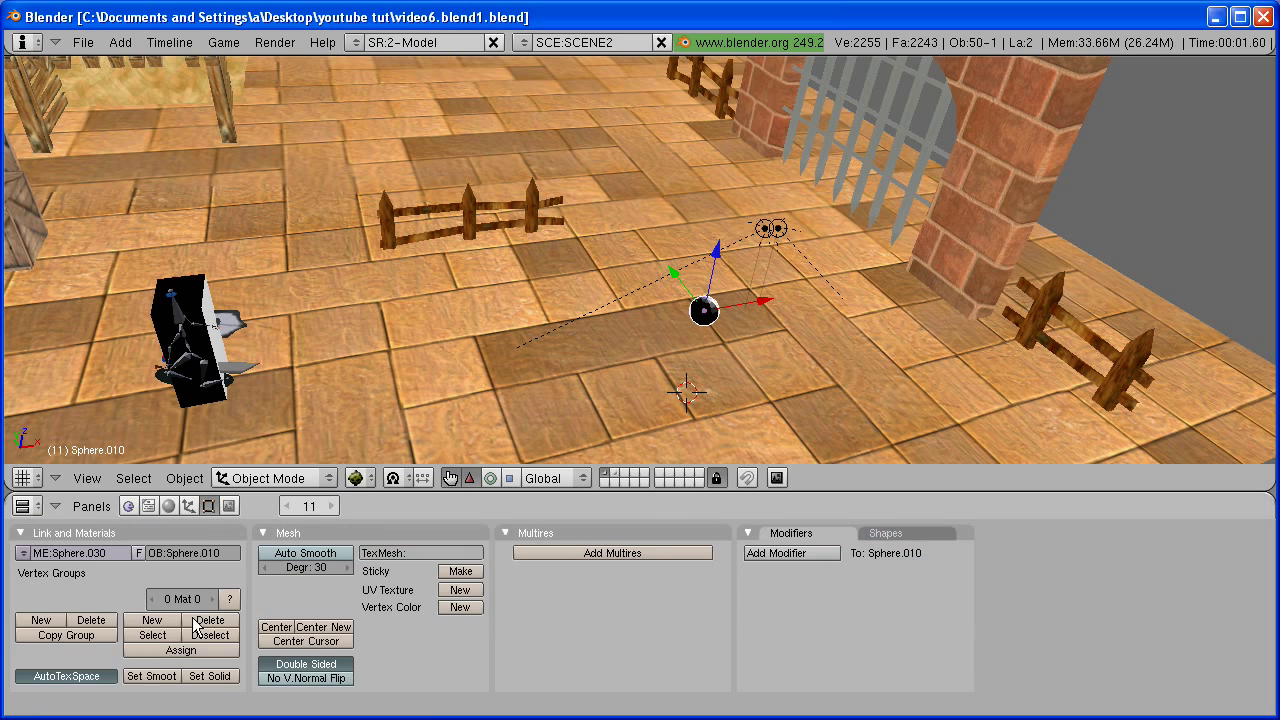
pyautogui.click(131, 509)
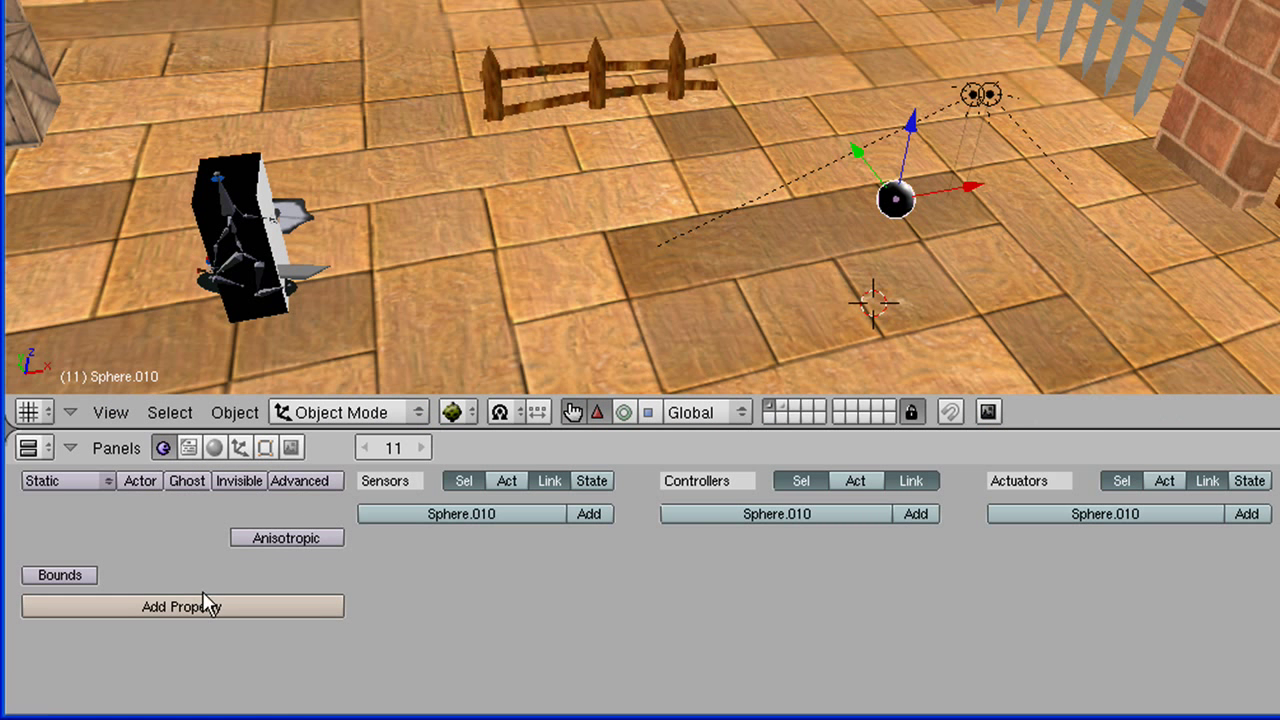
pyautogui.click(202, 605)
pyautogui.click(173, 627)
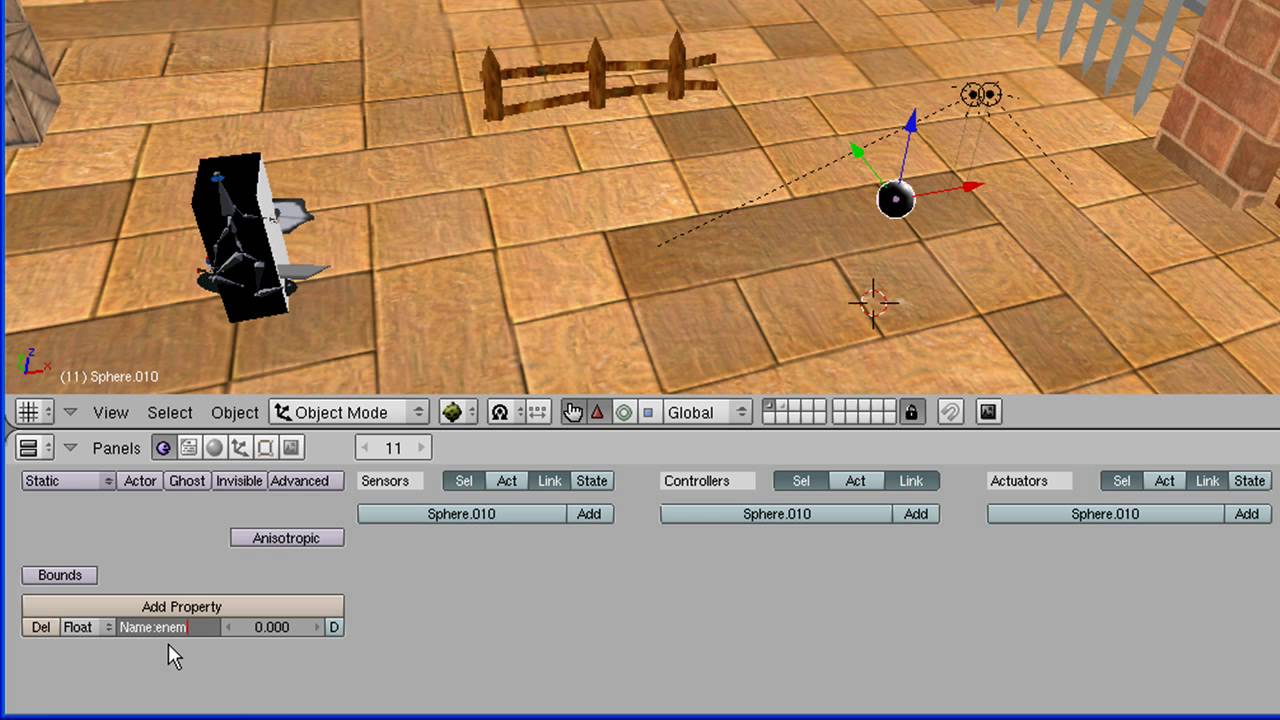
pyautogui.write('enemy')
pyautogui.press('Return')
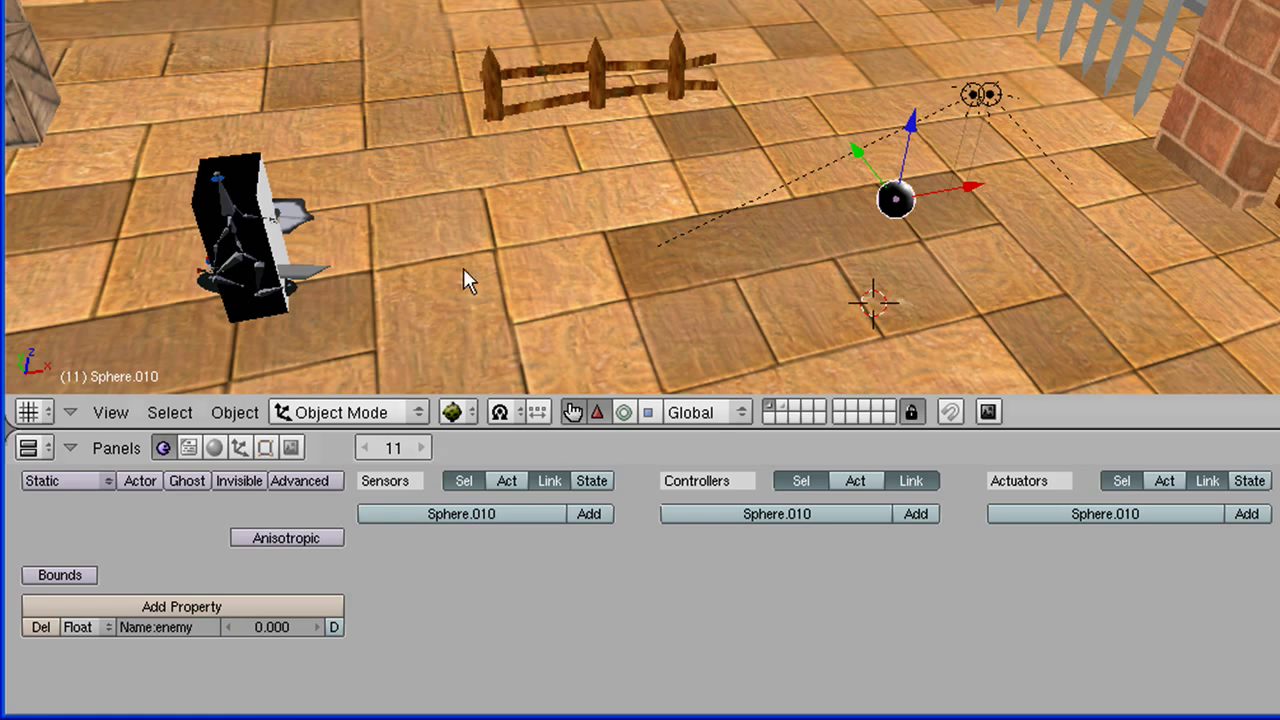
# Step: Select the player's cube, enlarge its logic area, and add a new sensor, AND controller and actuator linked together
pyautogui.keyDown('shift'); pyautogui.moveTo(381, 192); pyautogui.dragTo(843, 207, button='middle'); pyautogui.keyUp('shift')
pyautogui.moveTo(747, 262); pyautogui.dragTo(699, 196, button='middle')
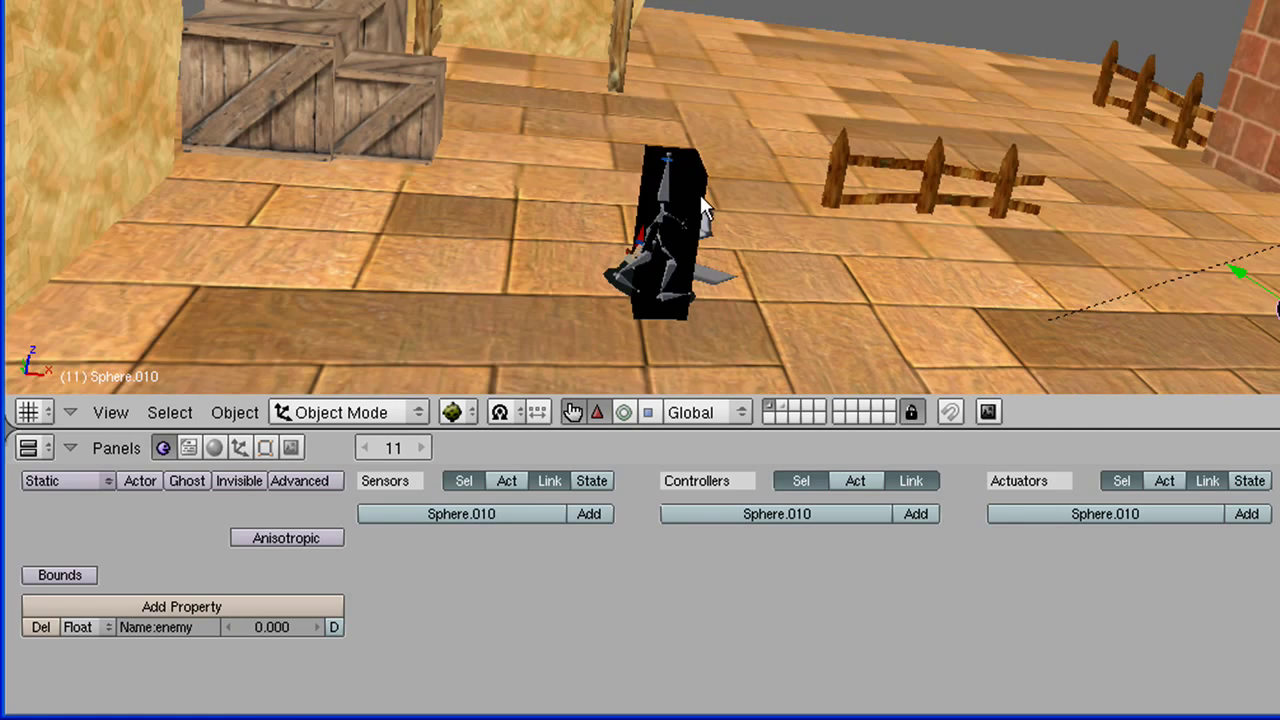
pyautogui.moveTo(743, 267); pyautogui.dragTo(685, 169, button='middle')
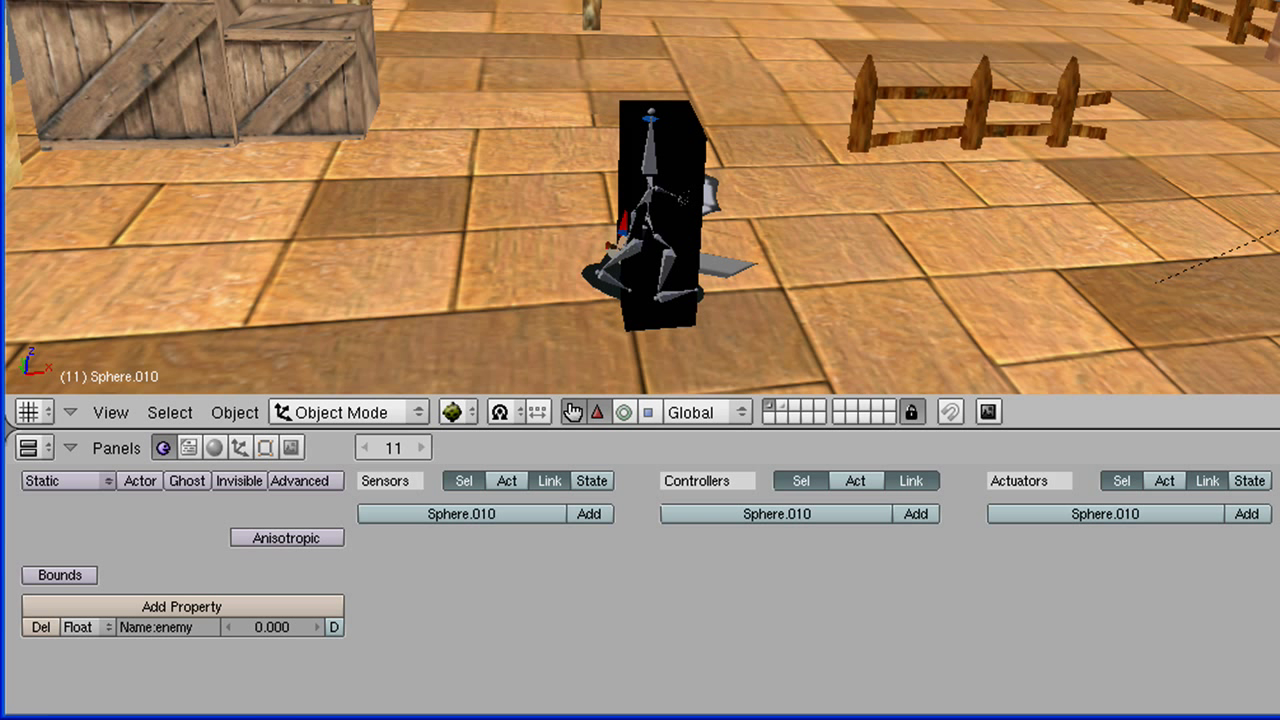
pyautogui.rightClick(691, 133)
pyautogui.moveTo(823, 430); pyautogui.dragTo(823, 211)
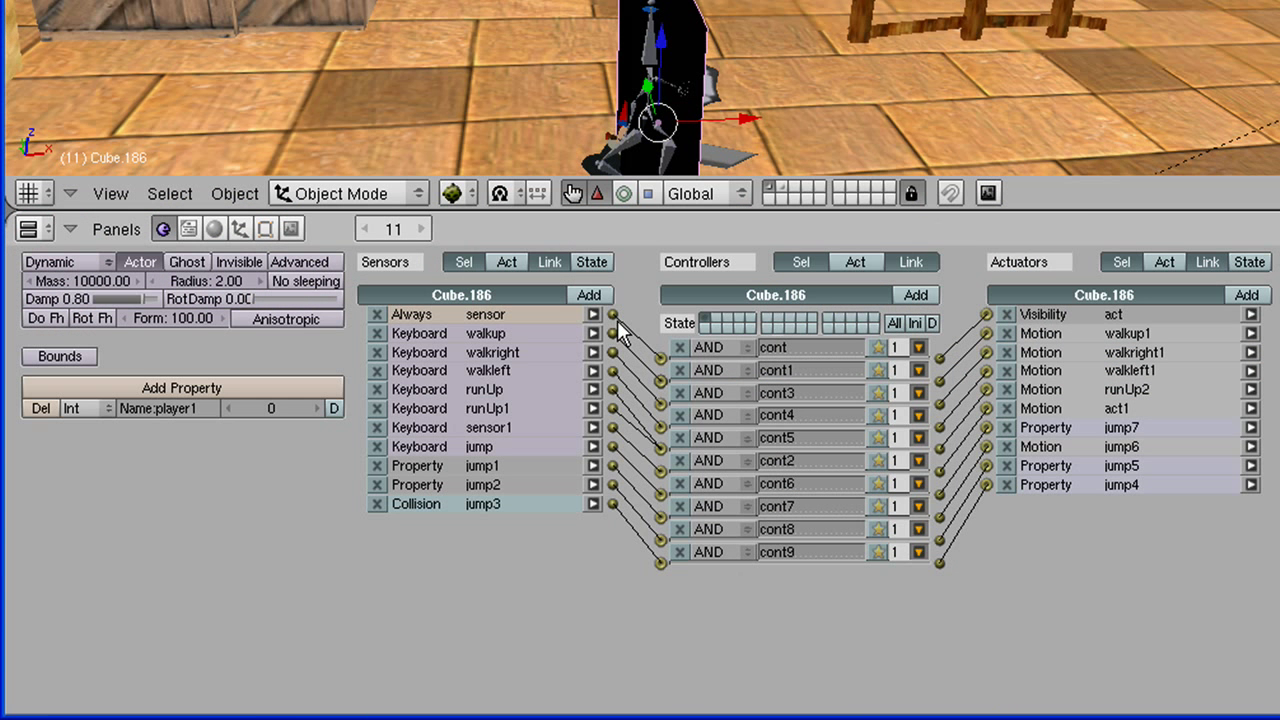
pyautogui.click(589, 294)
pyautogui.click(915, 294)
pyautogui.click(1246, 294)
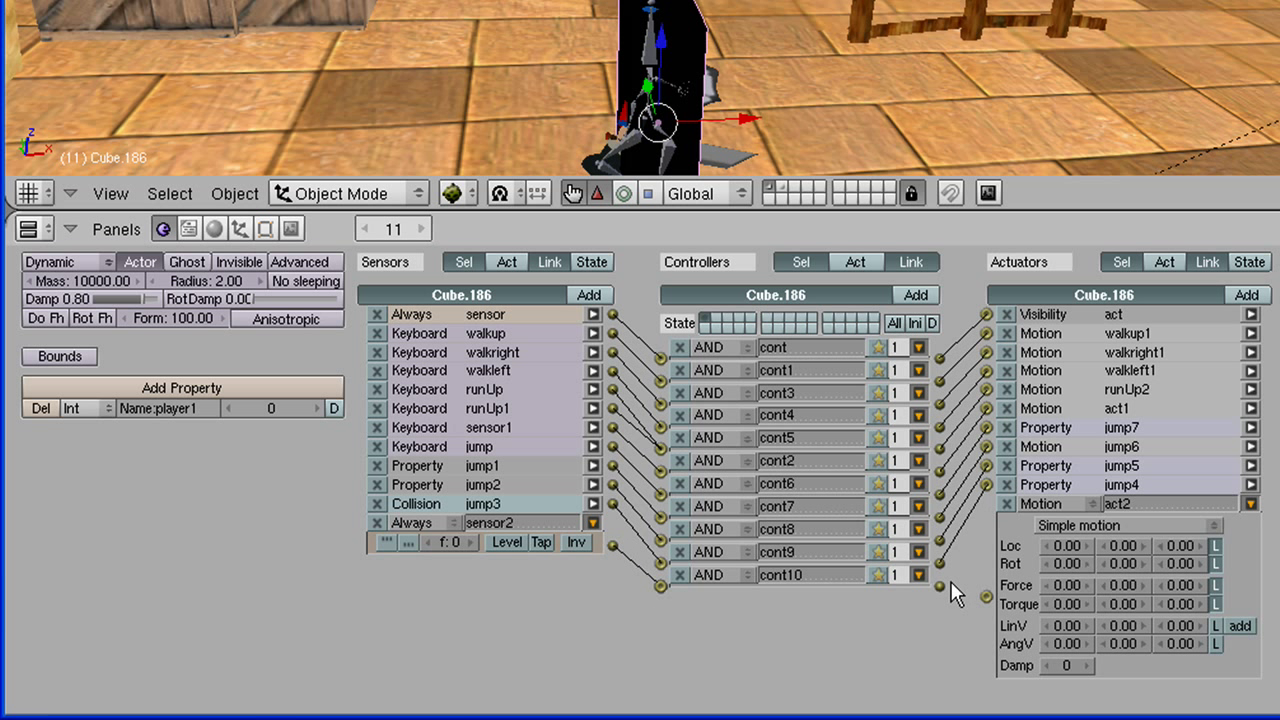
pyautogui.moveTo(985, 597); pyautogui.dragTo(986, 596)
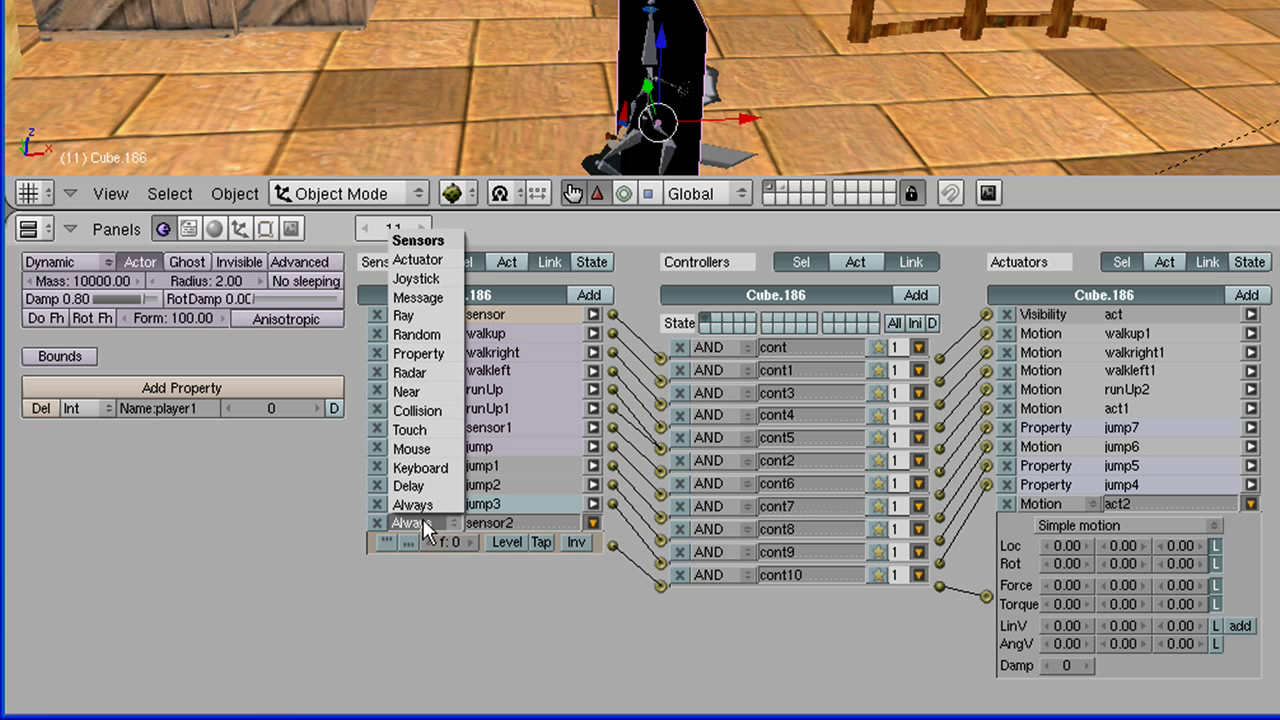
# Step: Change the cube's new sensor to Collision and have it detect the property enemy
pyautogui.click(438, 408)
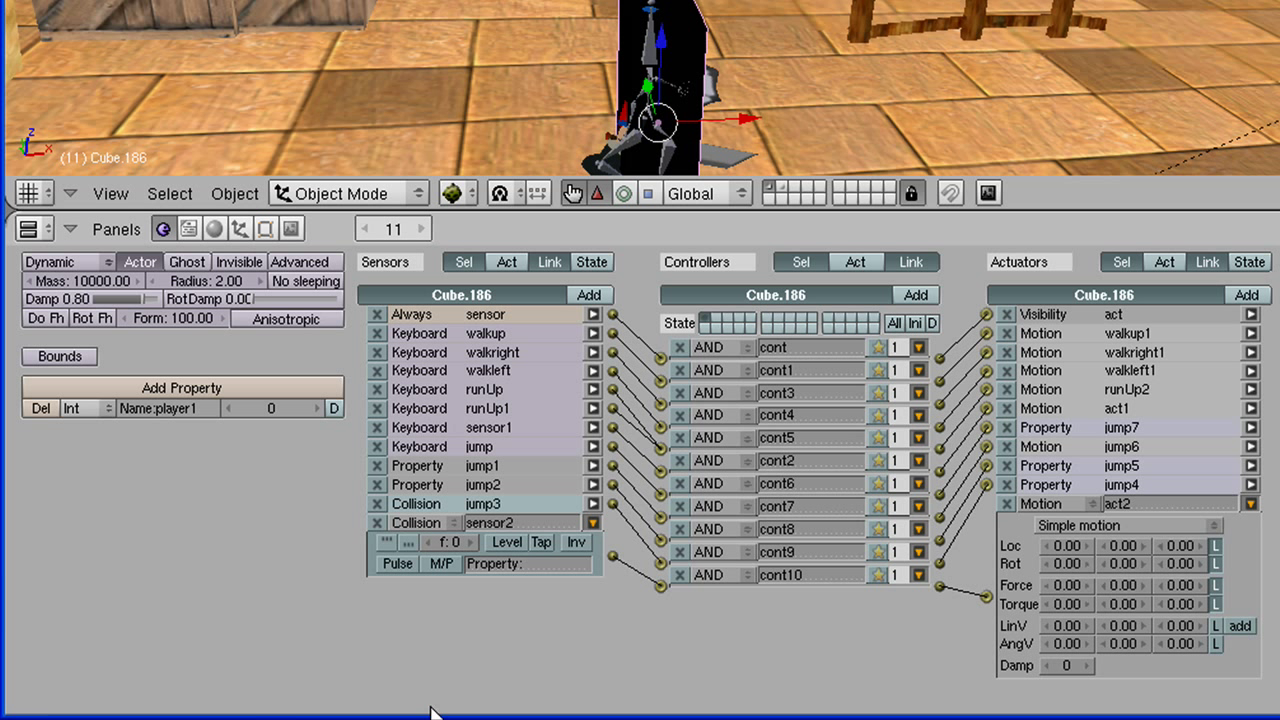
pyautogui.click(541, 564)
pyautogui.write('ene')
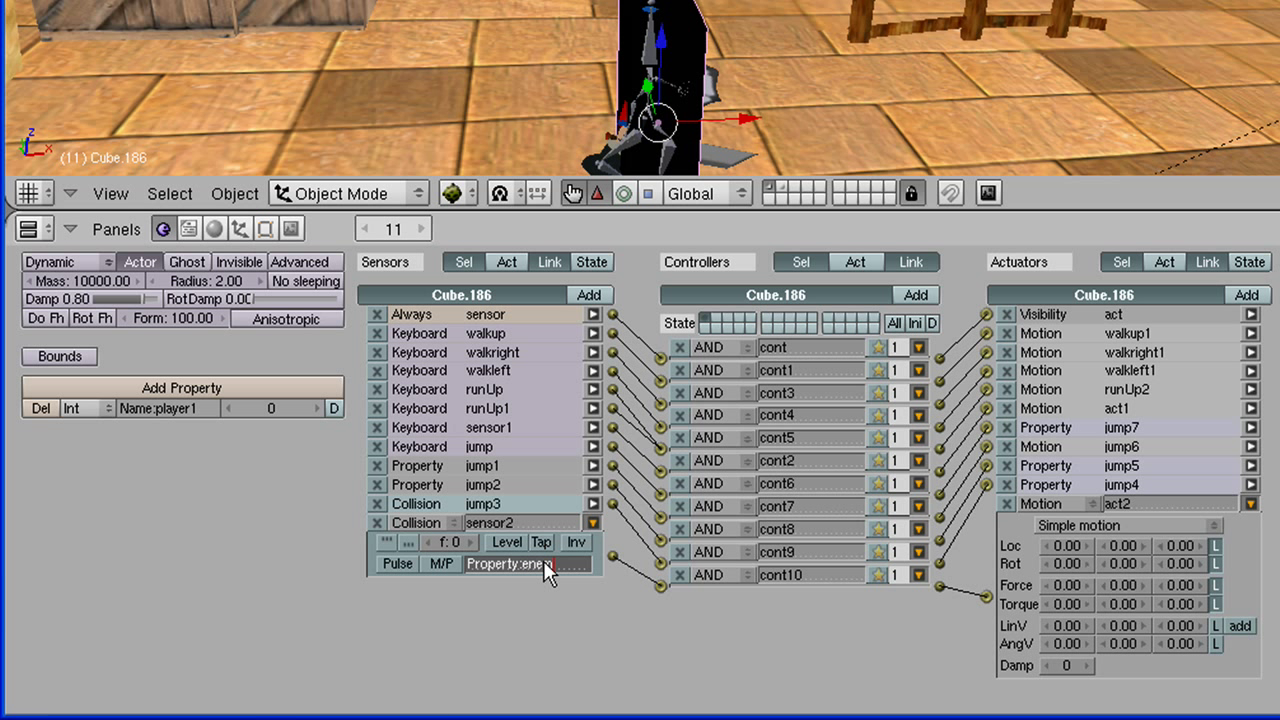
pyautogui.write('my')
pyautogui.press('Return')
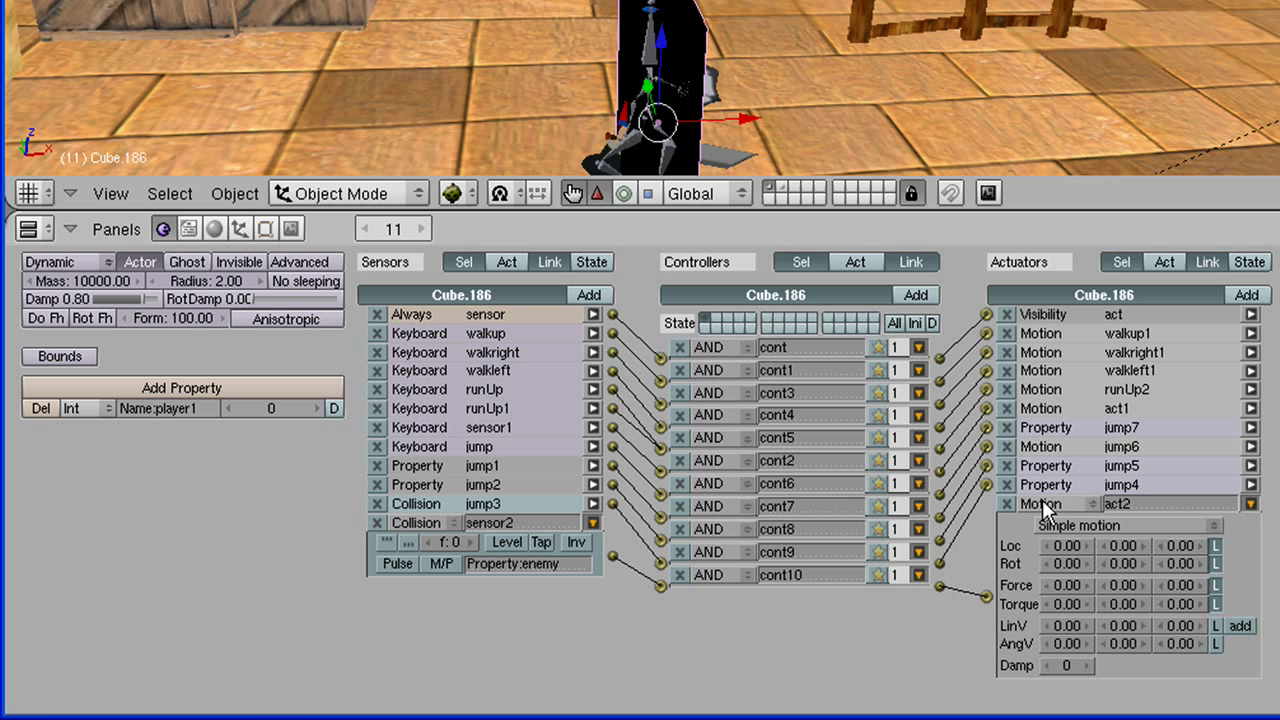
# Step: Change the cube's new actuator to Message and set its subject to take15life
pyautogui.click(1042, 503)
pyautogui.click(1045, 503)
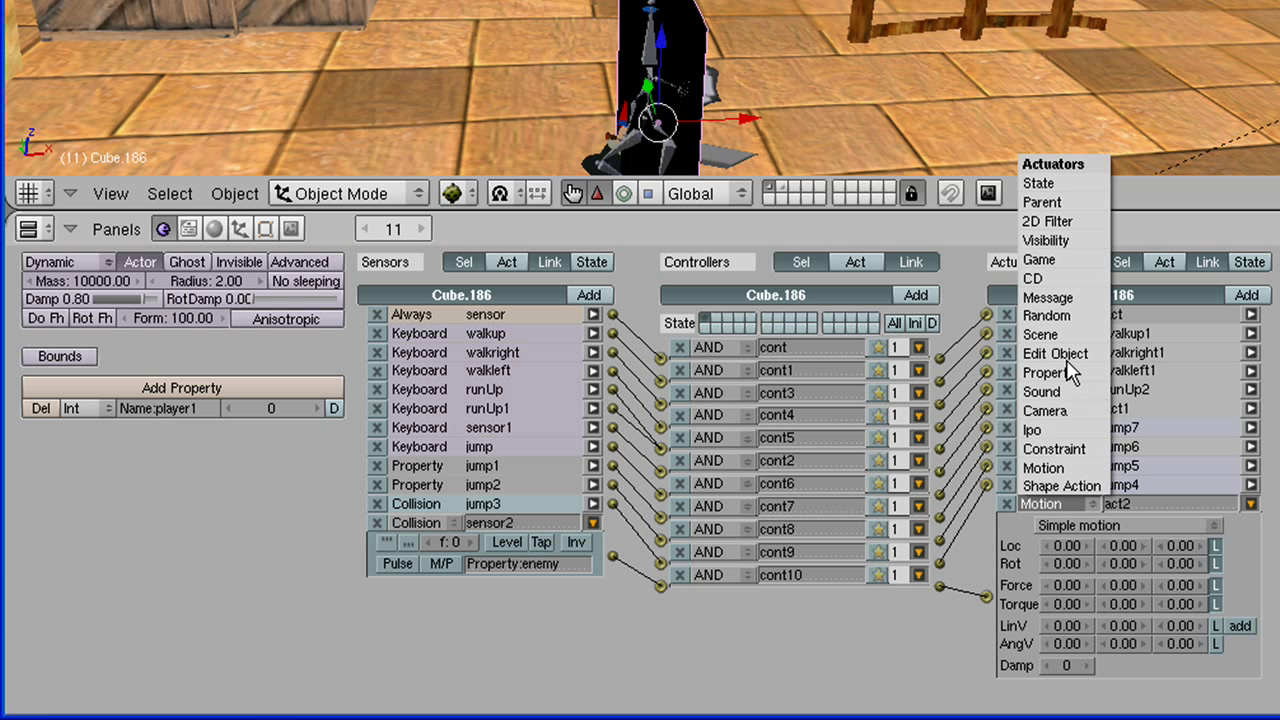
pyautogui.click(1047, 297)
pyautogui.click(1069, 548)
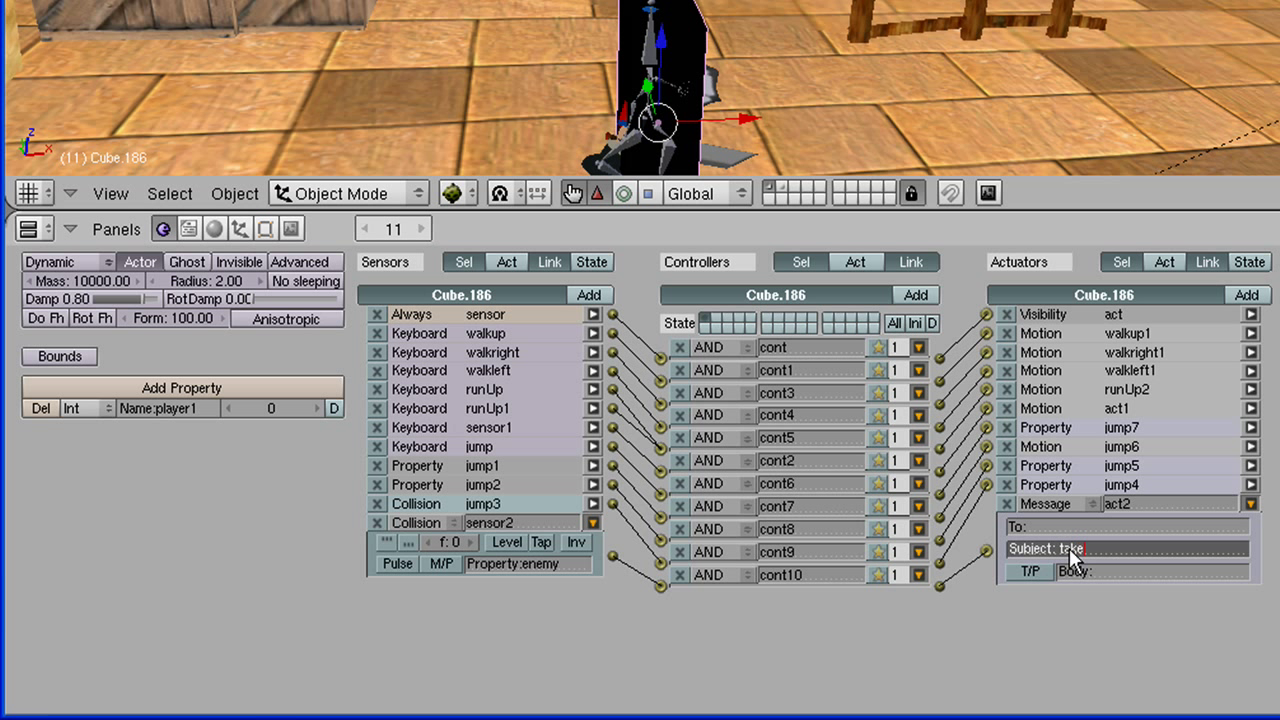
pyautogui.write('take15life')
pyautogui.press('Return')
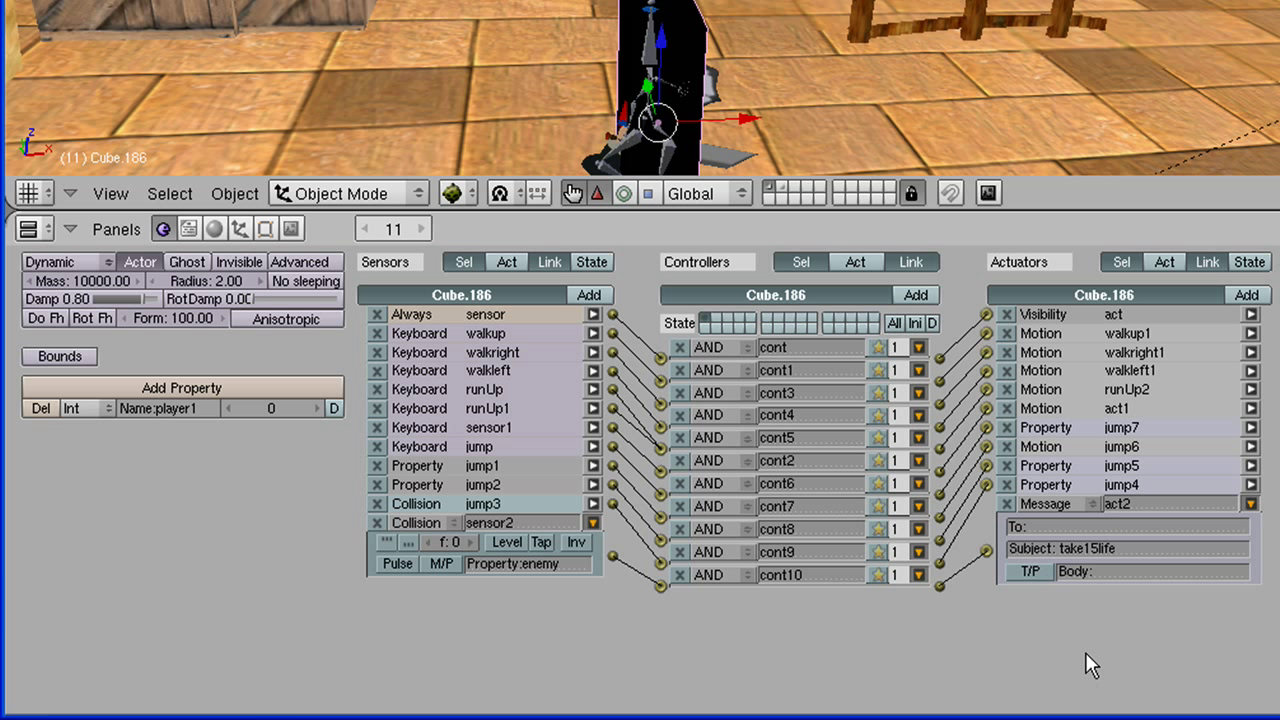
pyautogui.click(1092, 548)
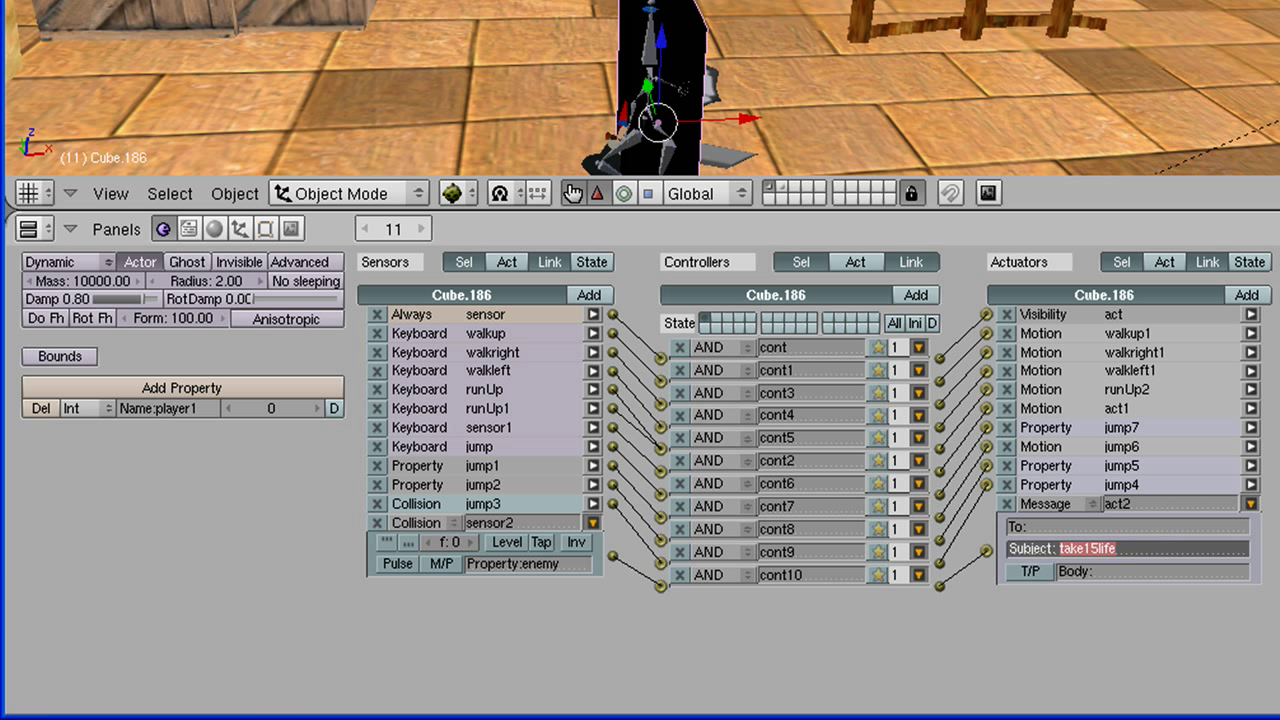
pyautogui.press('Return')
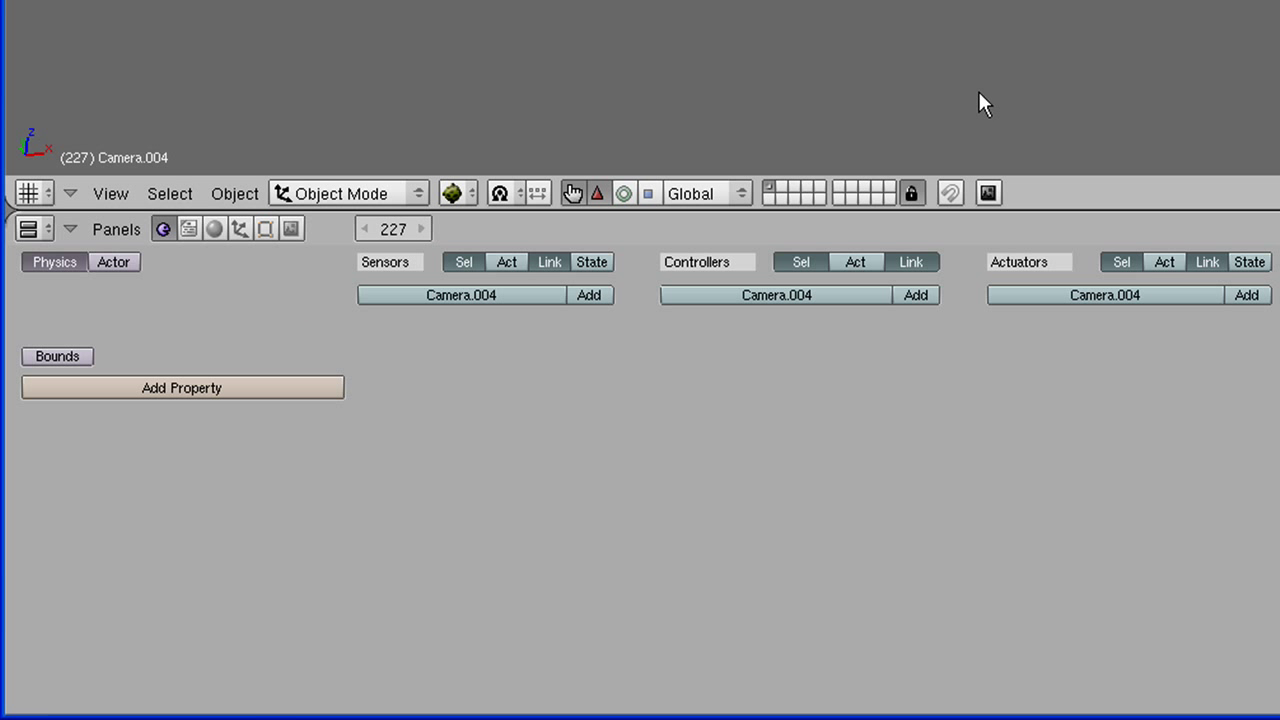
# Step: Select the HUD's green life plane and collapse its existing sensors and actuators
pyautogui.press('KP_Decimal')
pyautogui.scroll(-9, 915, 80)
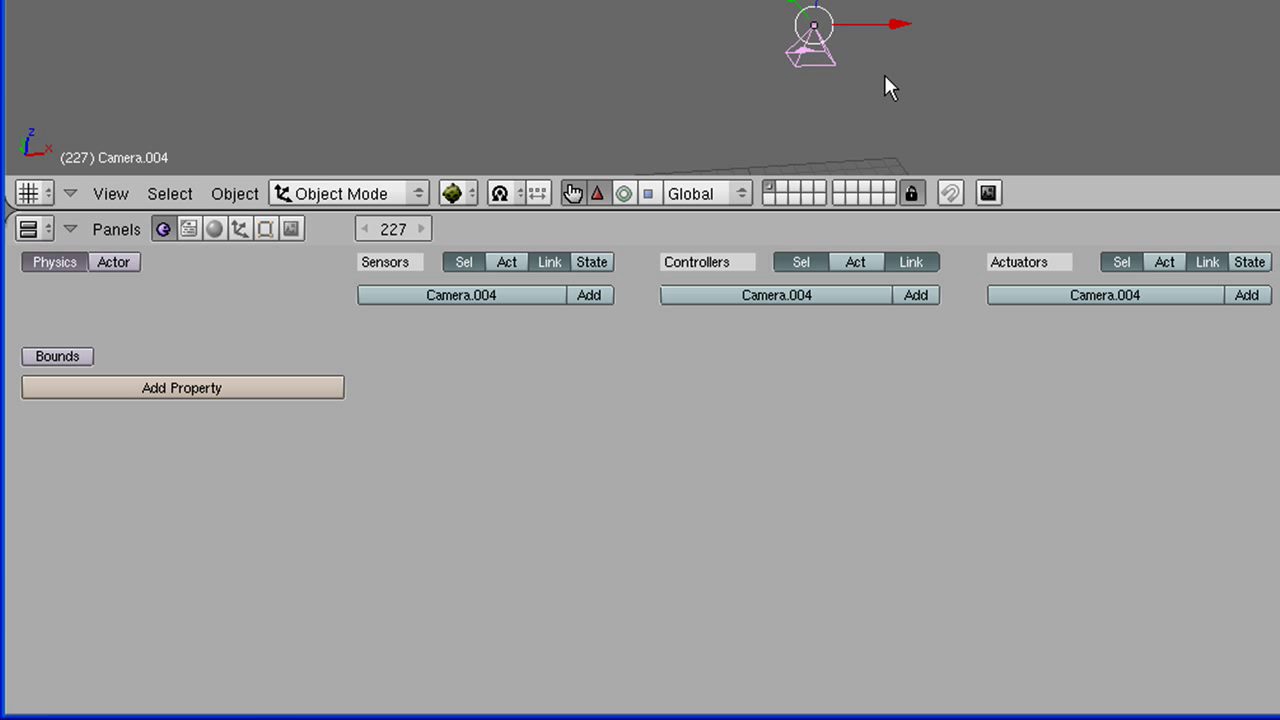
pyautogui.moveTo(884, 74); pyautogui.dragTo(780, 30, button='middle')
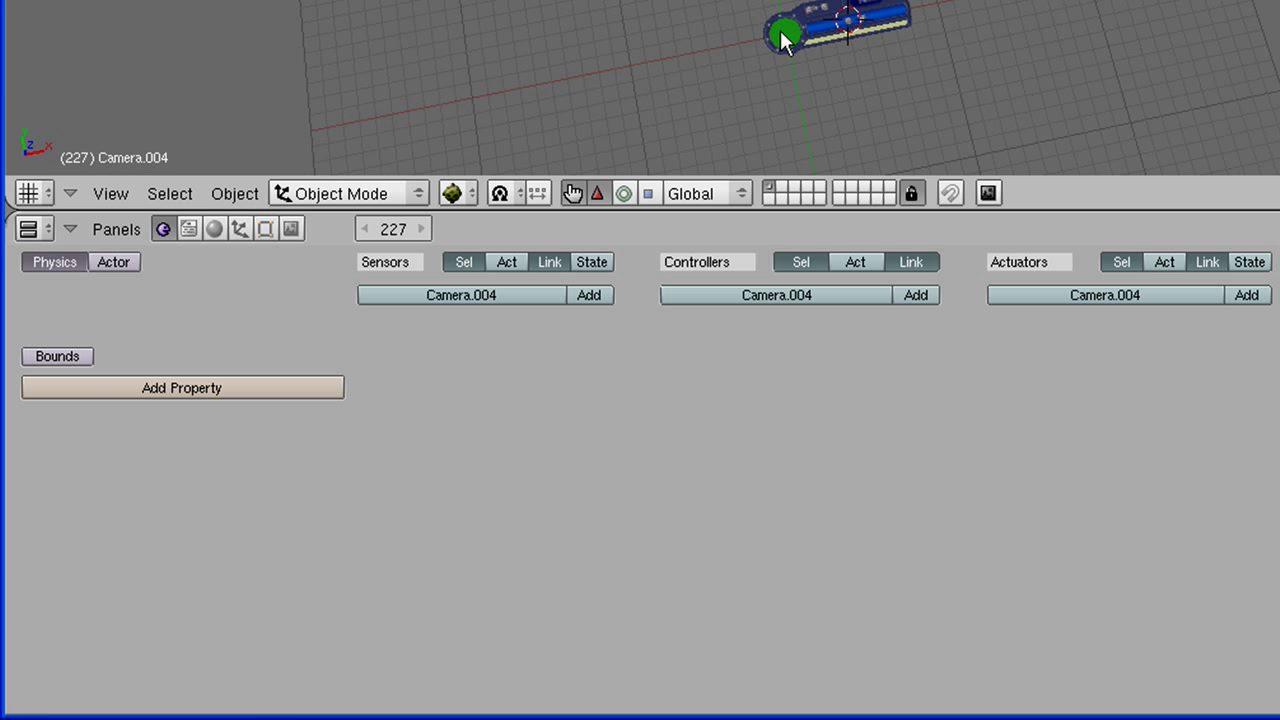
pyautogui.rightClick(786, 30)
pyautogui.scroll(4, 786, 30)
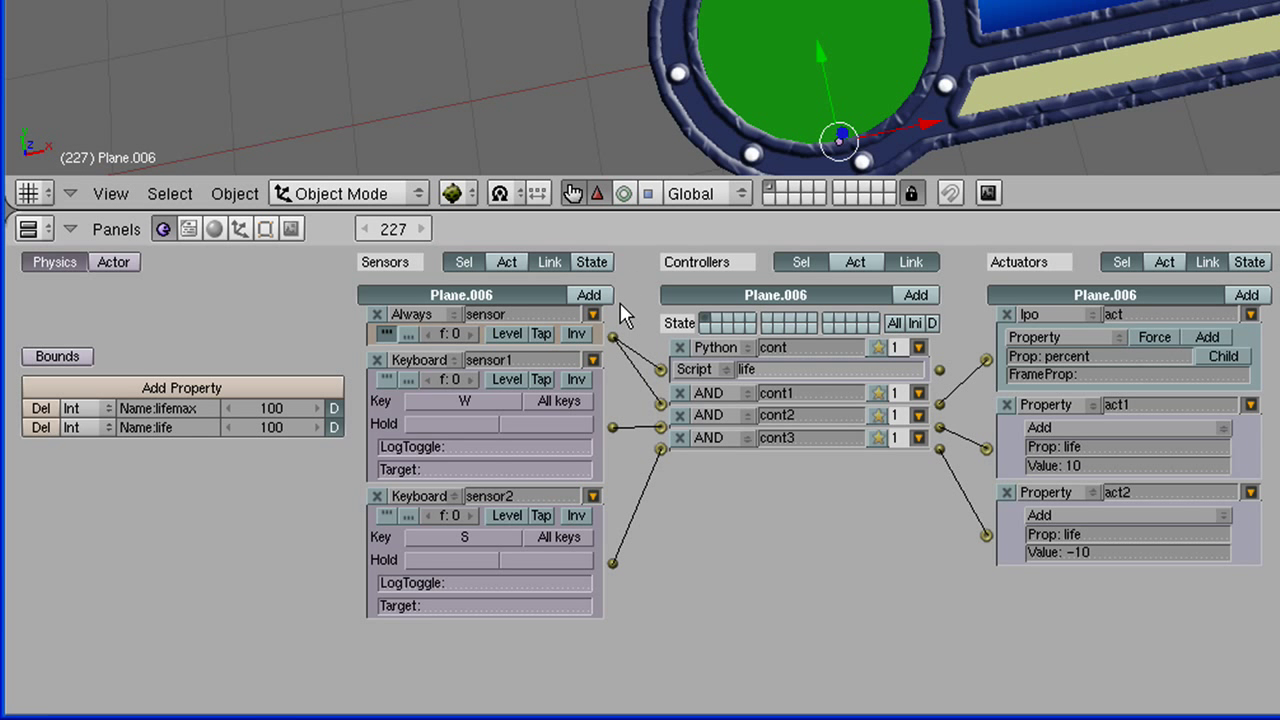
pyautogui.click(593, 360)
pyautogui.click(593, 379)
pyautogui.click(593, 314)
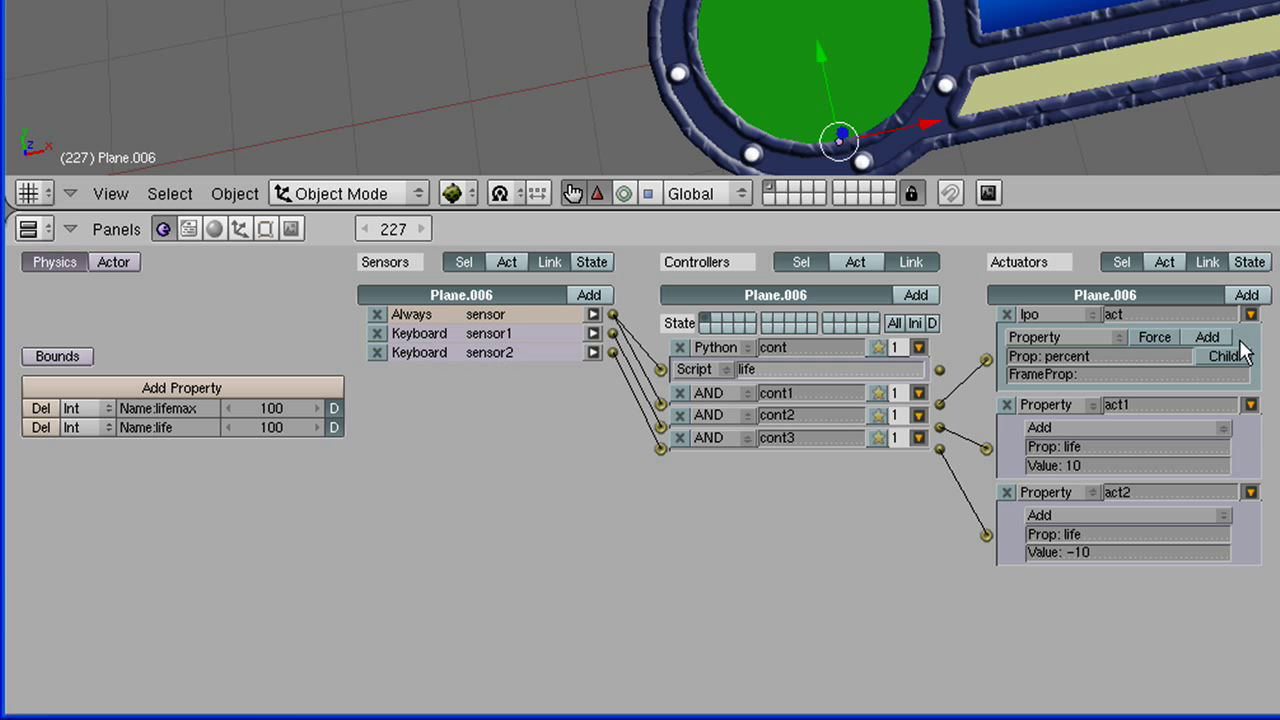
pyautogui.click(1250, 314)
pyautogui.click(1250, 333)
pyautogui.click(1250, 352)
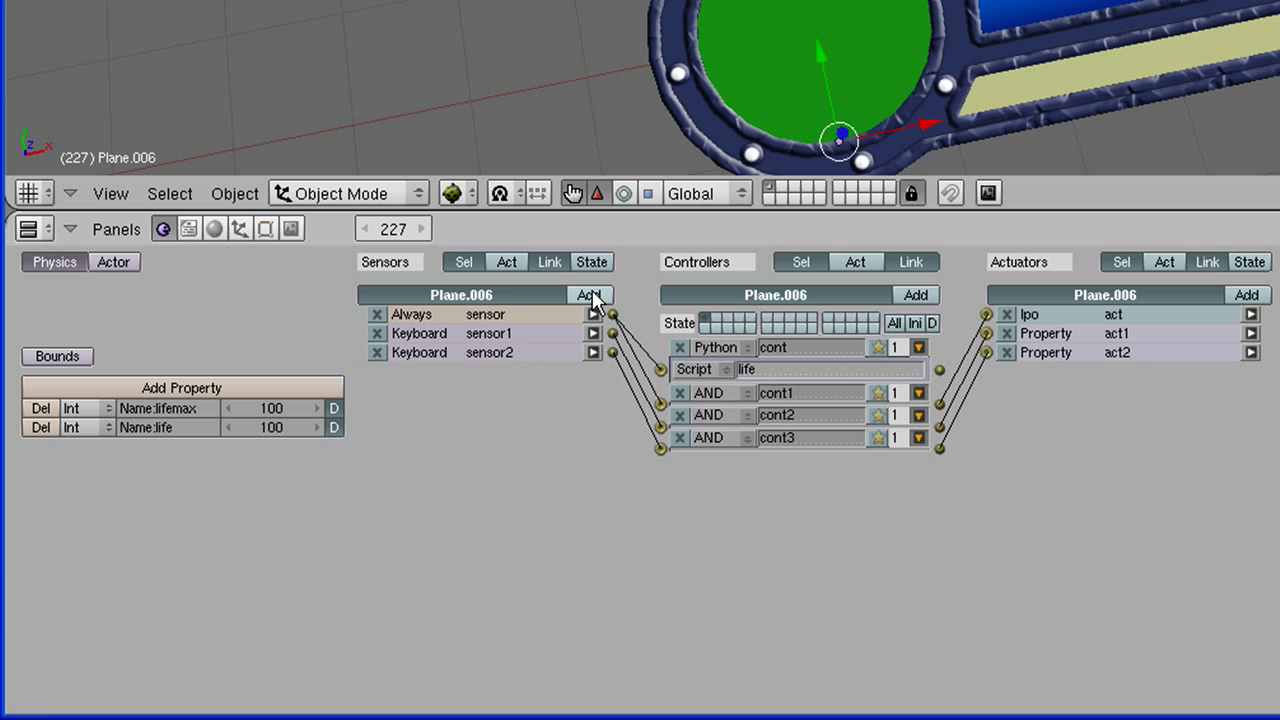
# Step: Add a new sensor, AND controller and actuator to the life plane and link them together
pyautogui.click(589, 295)
pyautogui.click(916, 295)
pyautogui.click(1246, 295)
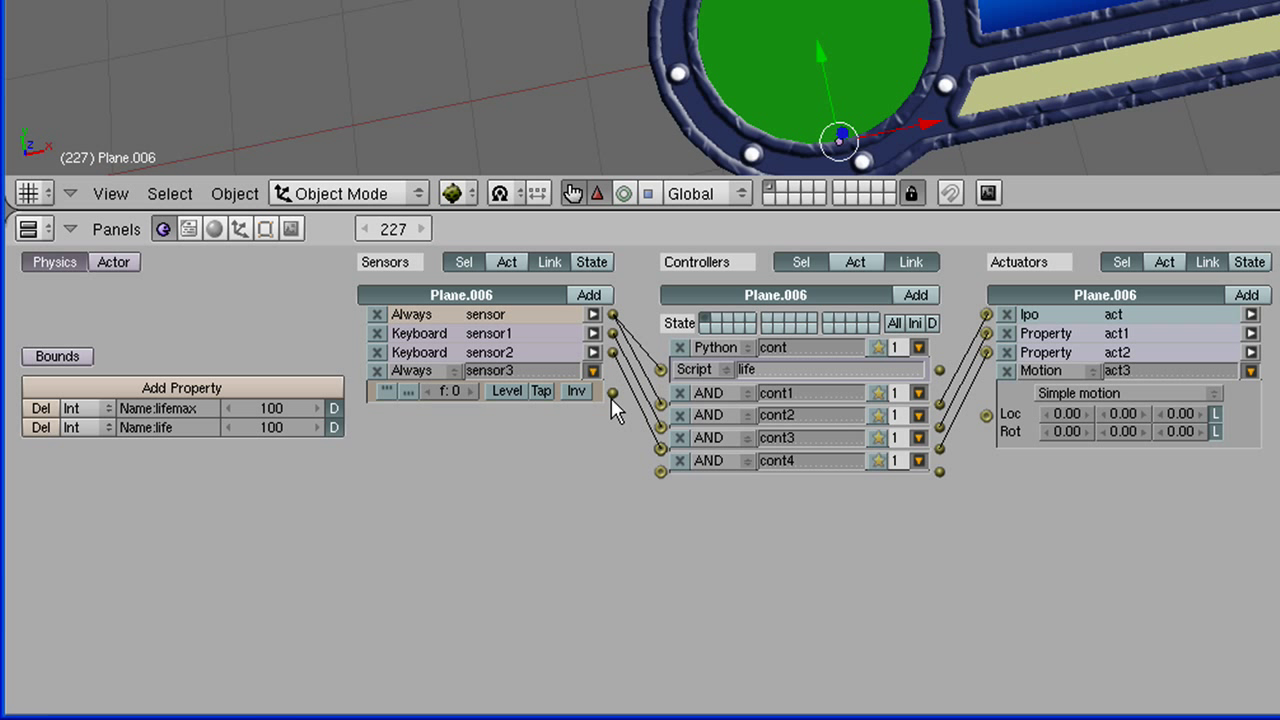
pyautogui.moveTo(611, 396); pyautogui.dragTo(661, 471)
pyautogui.moveTo(985, 414); pyautogui.dragTo(987, 413)
# Step: Change the life plane's new sensor to Message and set its subject to take15life
pyautogui.click(446, 370)
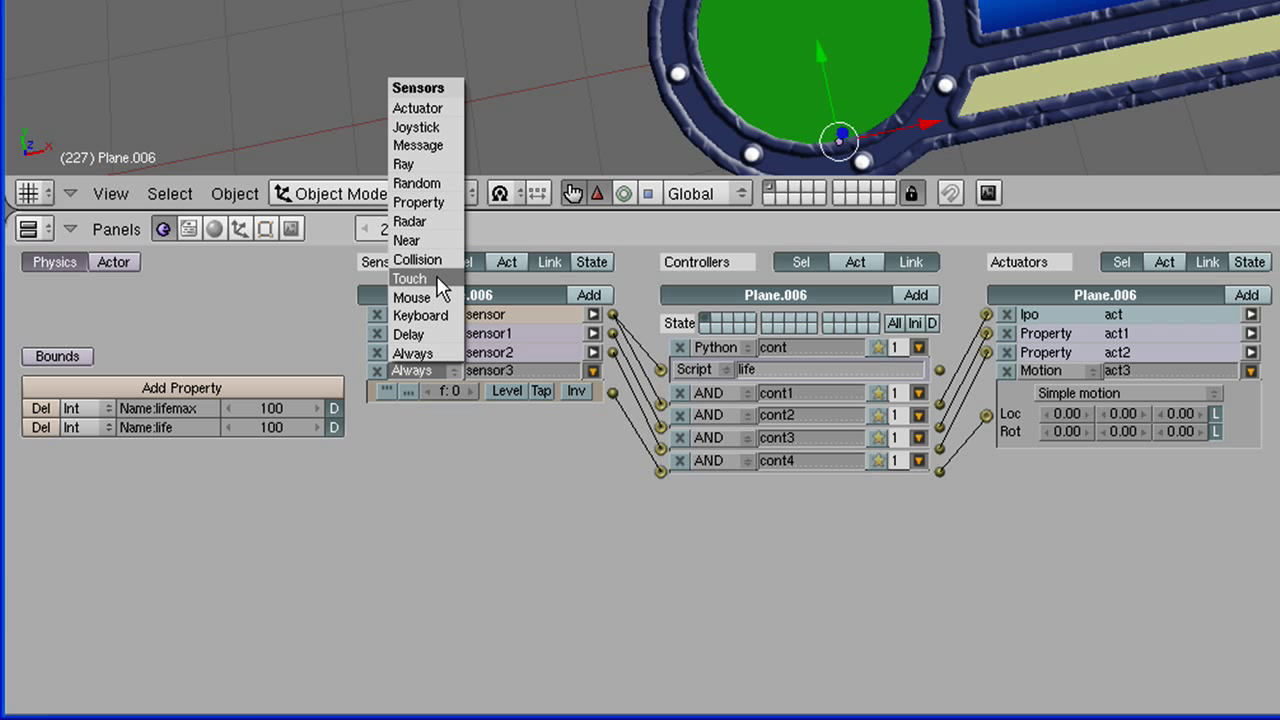
pyautogui.click(443, 143)
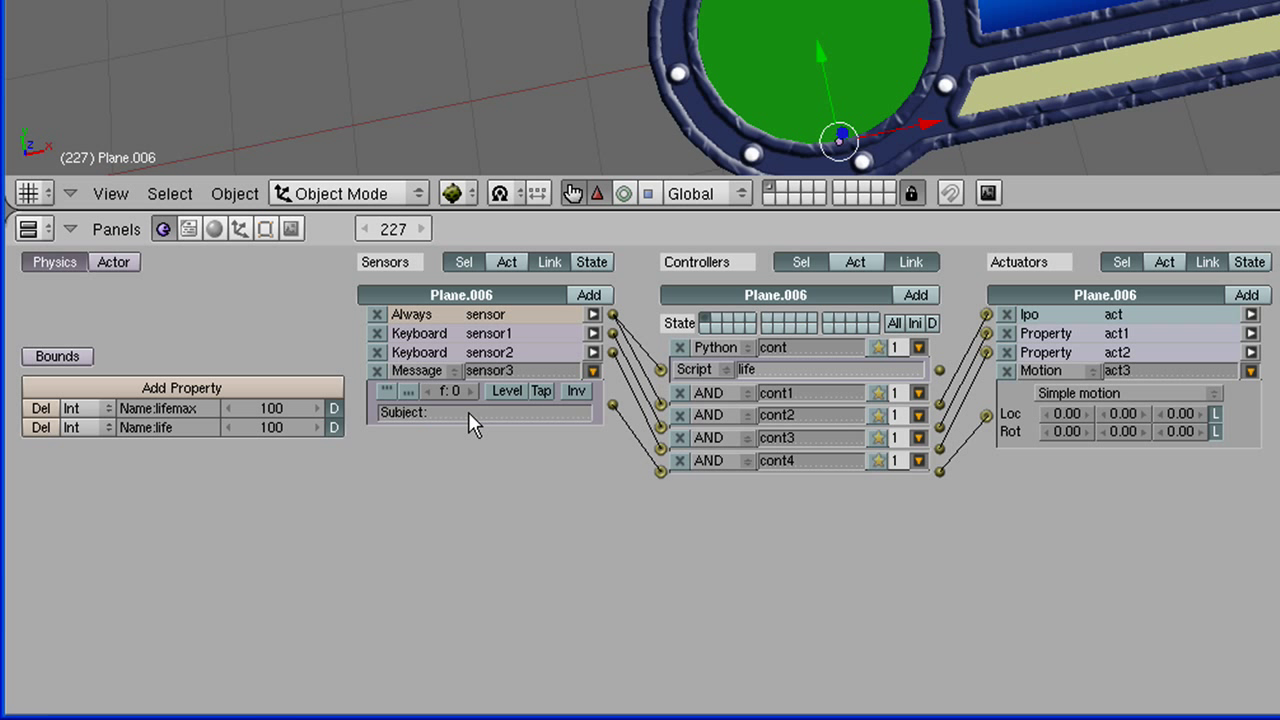
pyautogui.click(468, 412)
pyautogui.write('take15life')
pyautogui.press('Return')
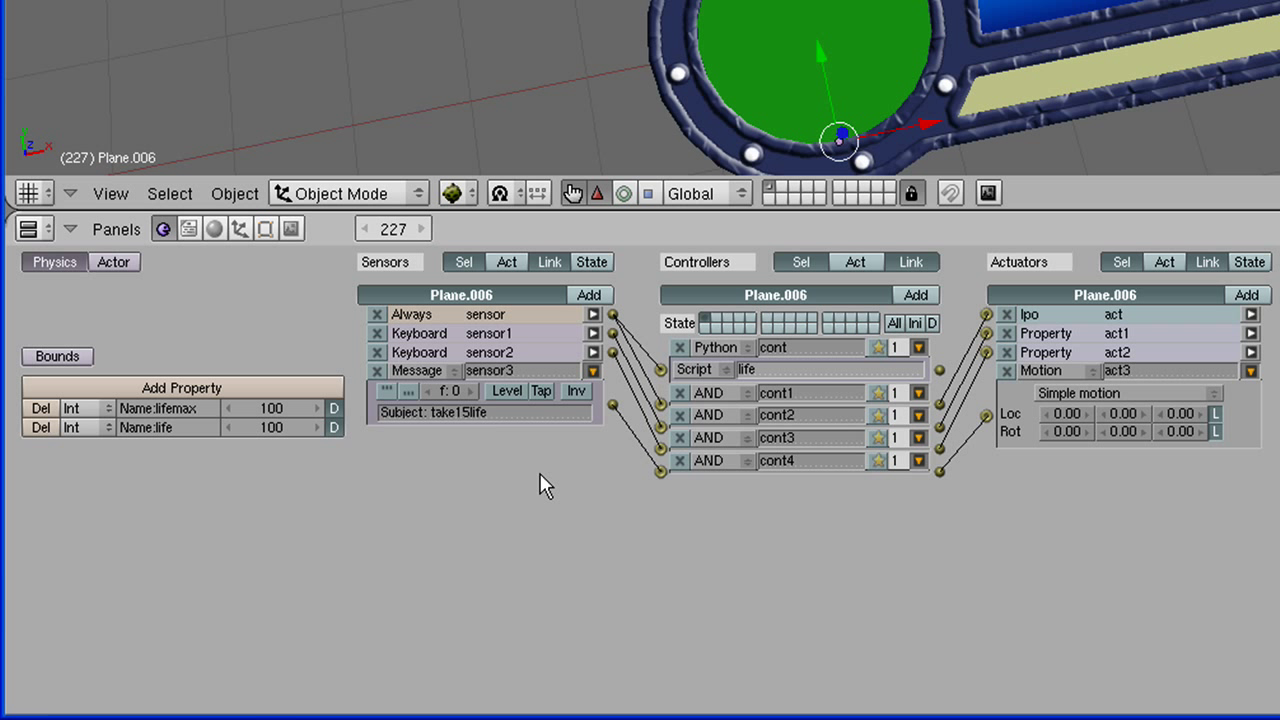
# Step: Change the life plane's new actuator to Property in Add mode, with property life and value -15
pyautogui.click(1047, 372)
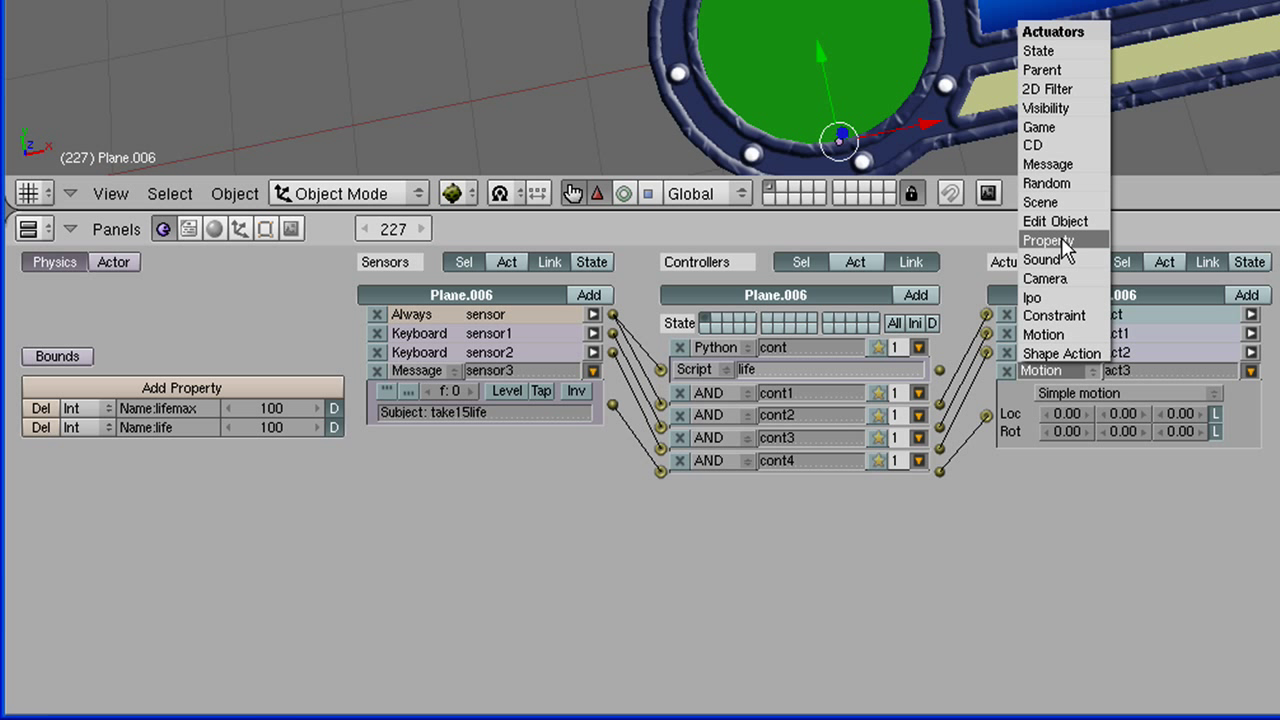
pyautogui.click(1061, 239)
pyautogui.click(1085, 393)
pyautogui.click(1070, 352)
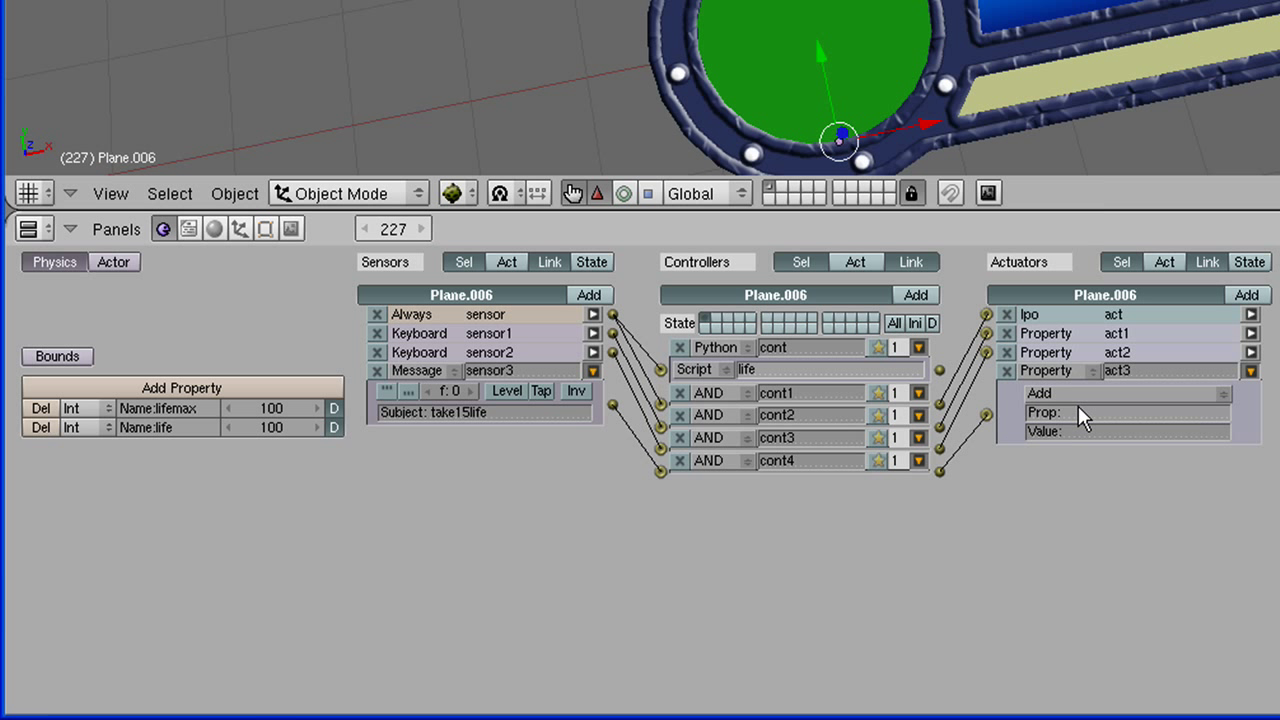
pyautogui.click(1071, 412)
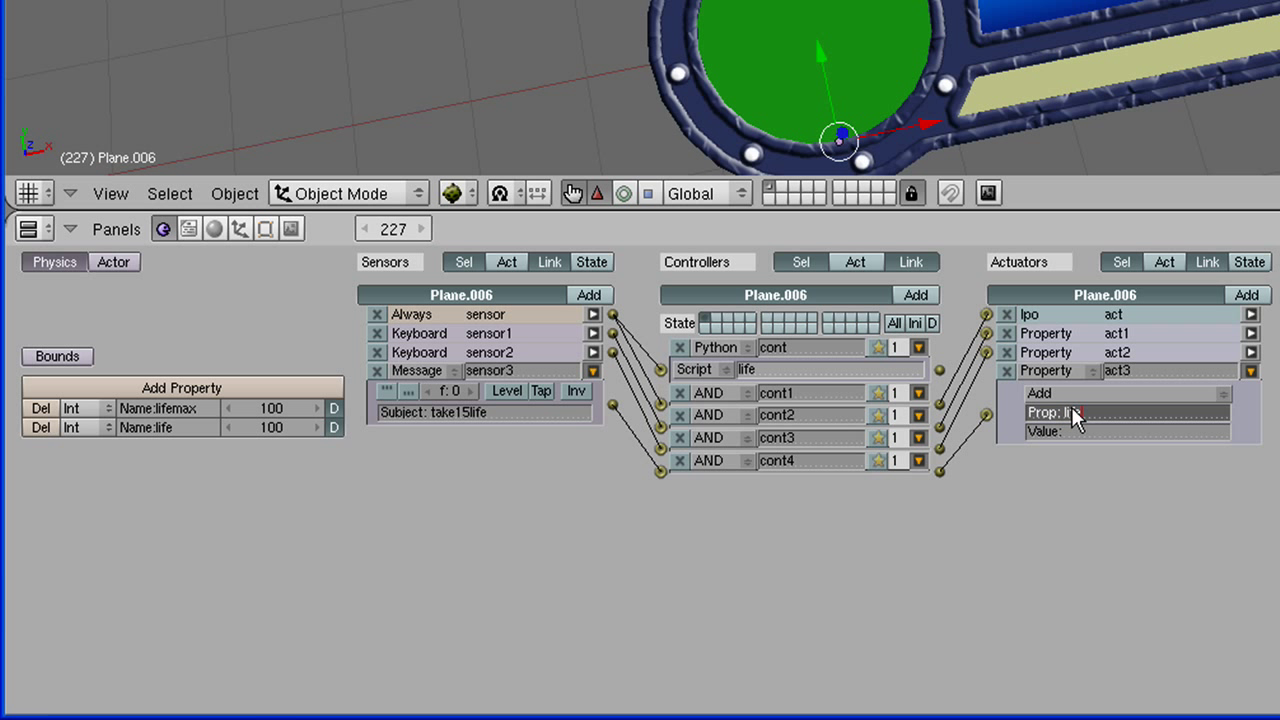
pyautogui.write('life')
pyautogui.press('Return')
pyautogui.click(1090, 432)
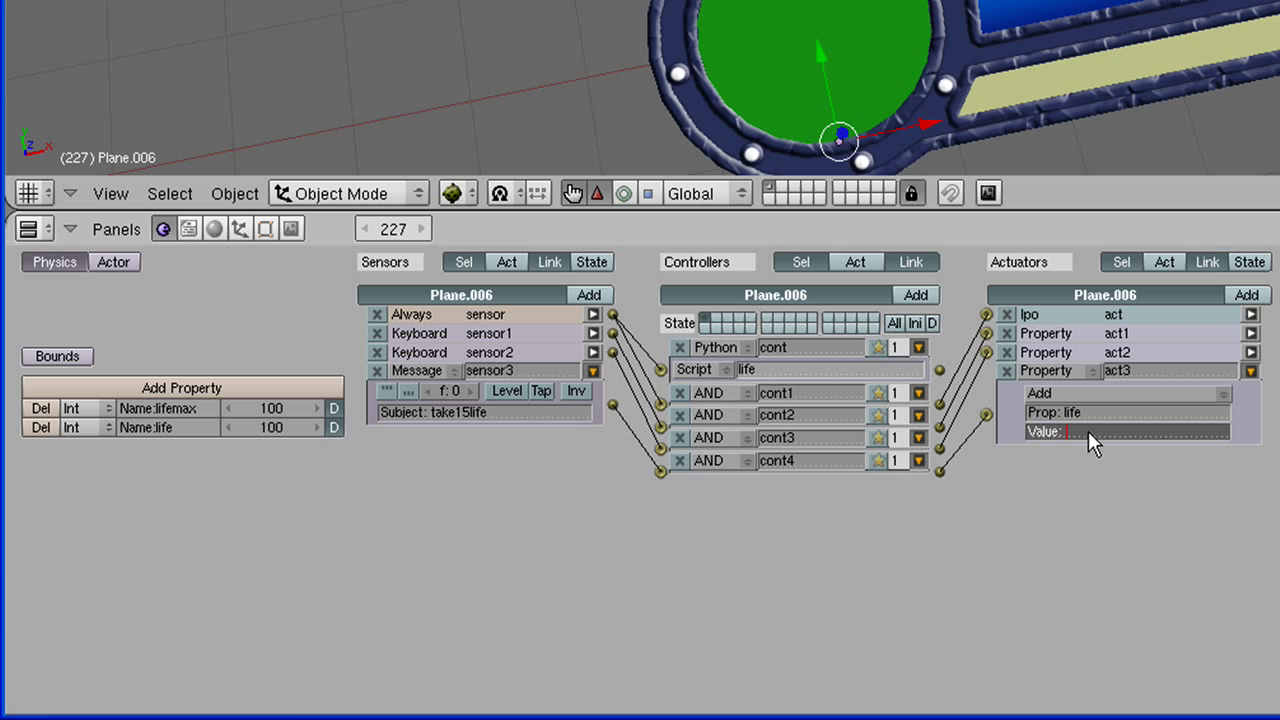
pyautogui.write('-15')
pyautogui.press('Return')
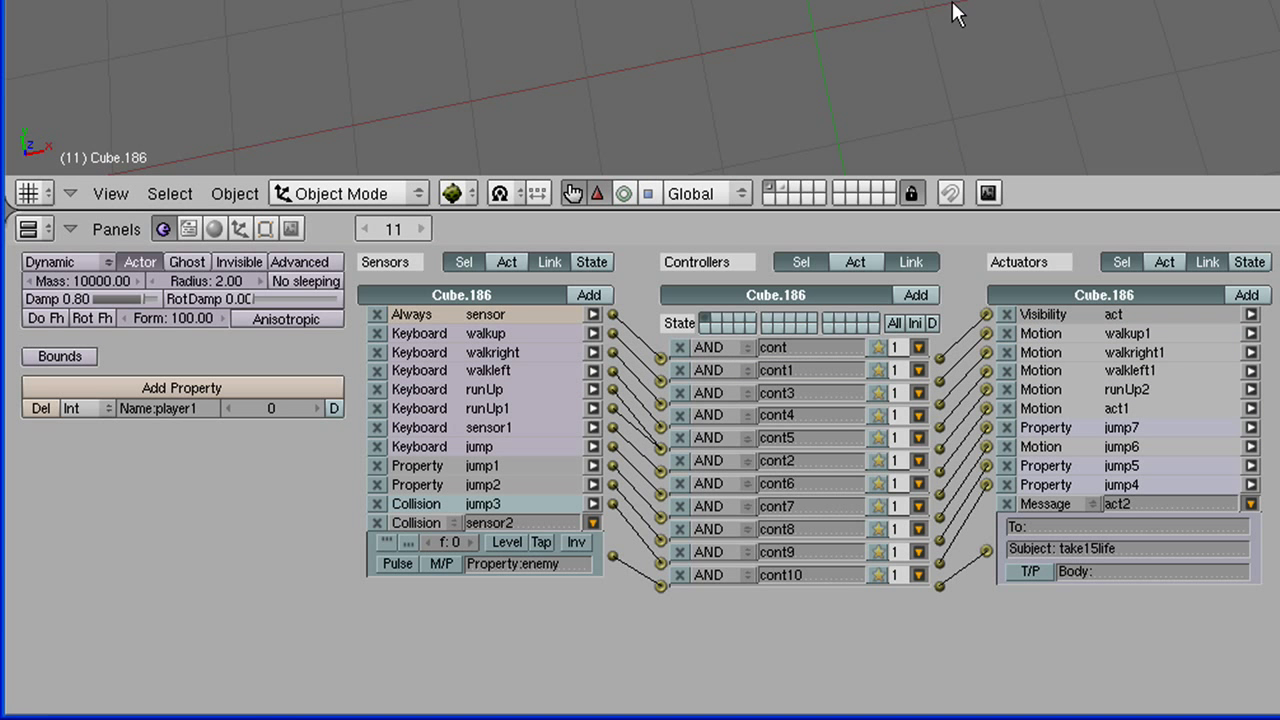
# Step: Select the enemy sphere in the game level and add a sensor, AND controller and actuator linked together
pyautogui.hotkey('ctrl', 'Up')
pyautogui.press('KP_0')
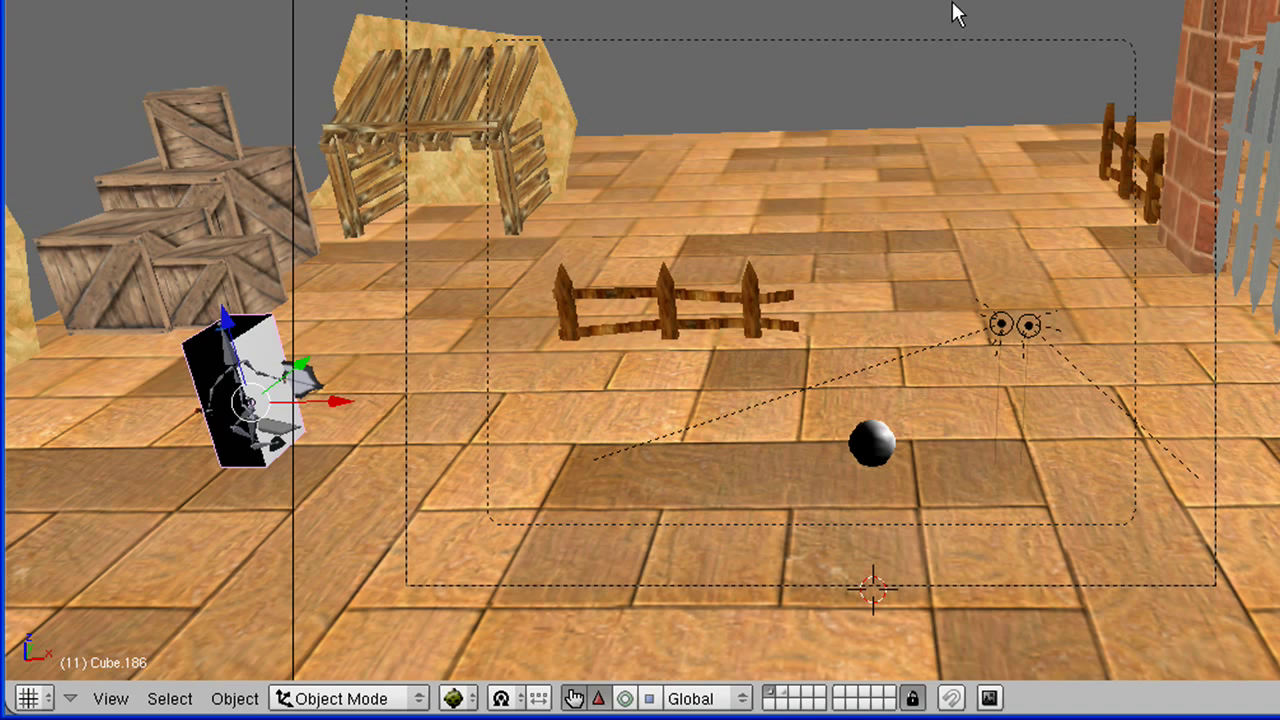
pyautogui.press('KP_0')
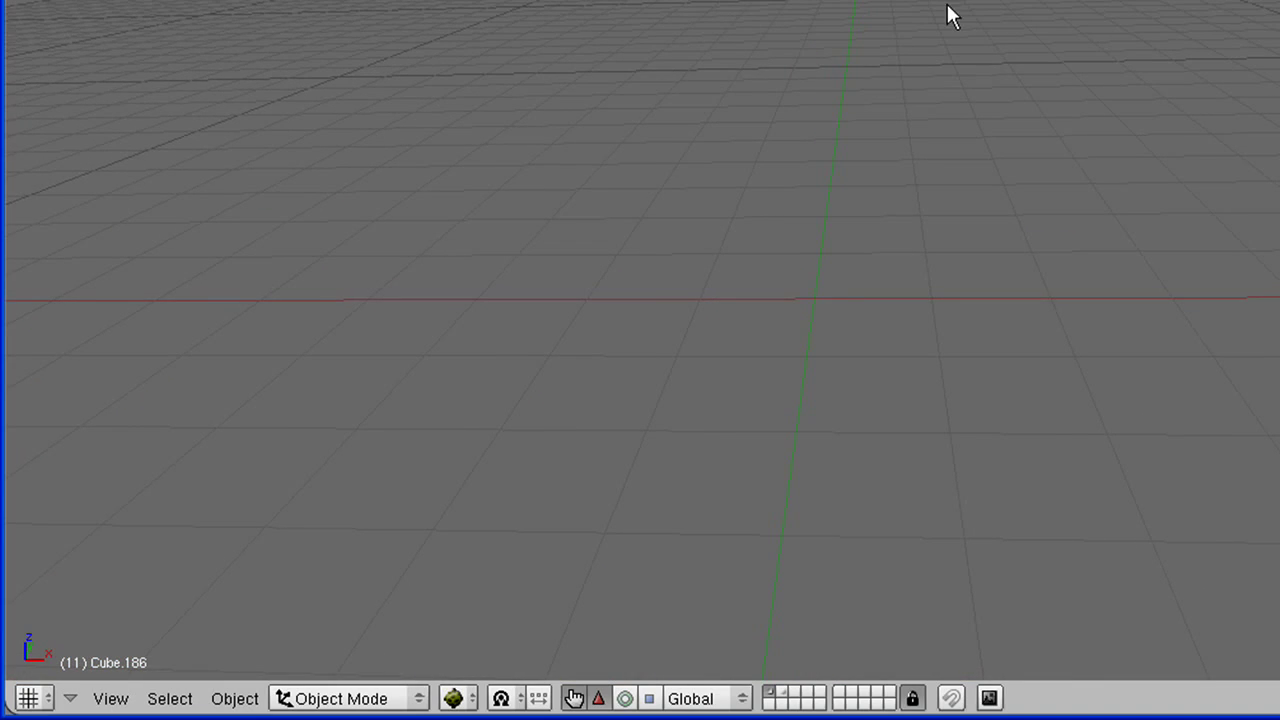
pyautogui.press('KP_Decimal')
pyautogui.scroll(-8, 1197, 155)
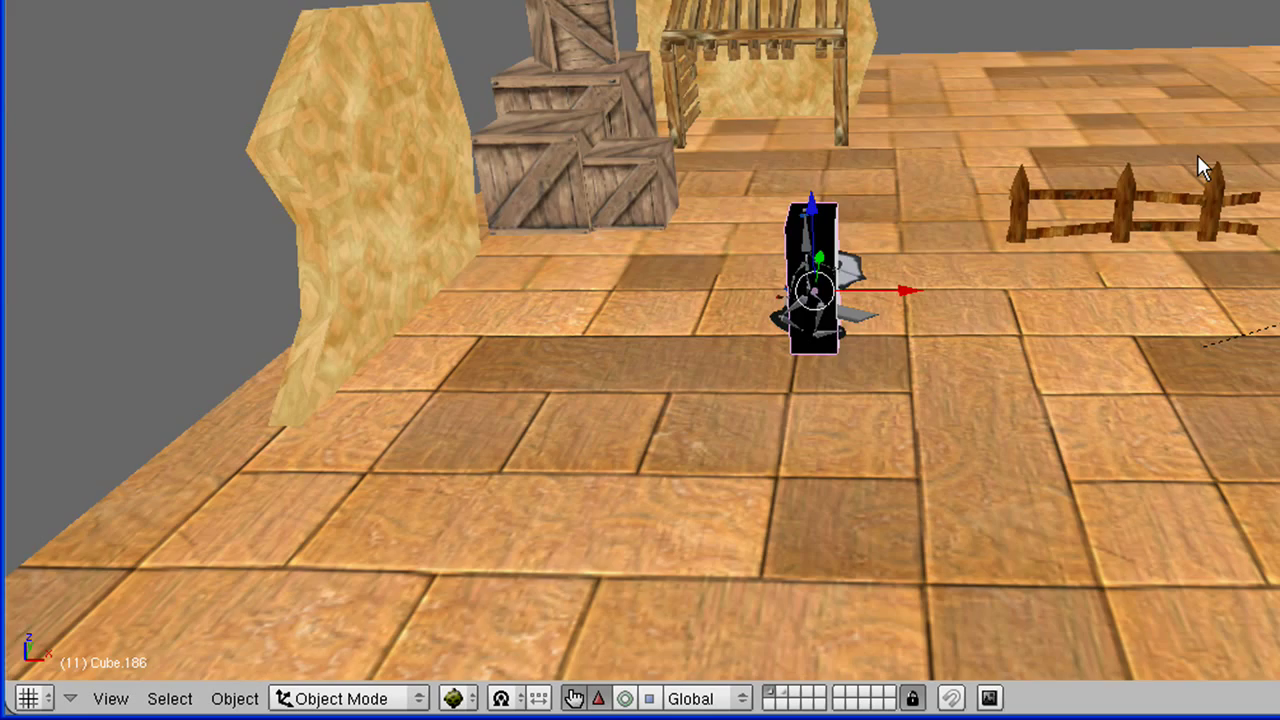
pyautogui.keyDown('shift'); pyautogui.moveTo(1197, 155); pyautogui.dragTo(777, 161, button='middle'); pyautogui.keyUp('shift')
pyautogui.rightClick(935, 289)
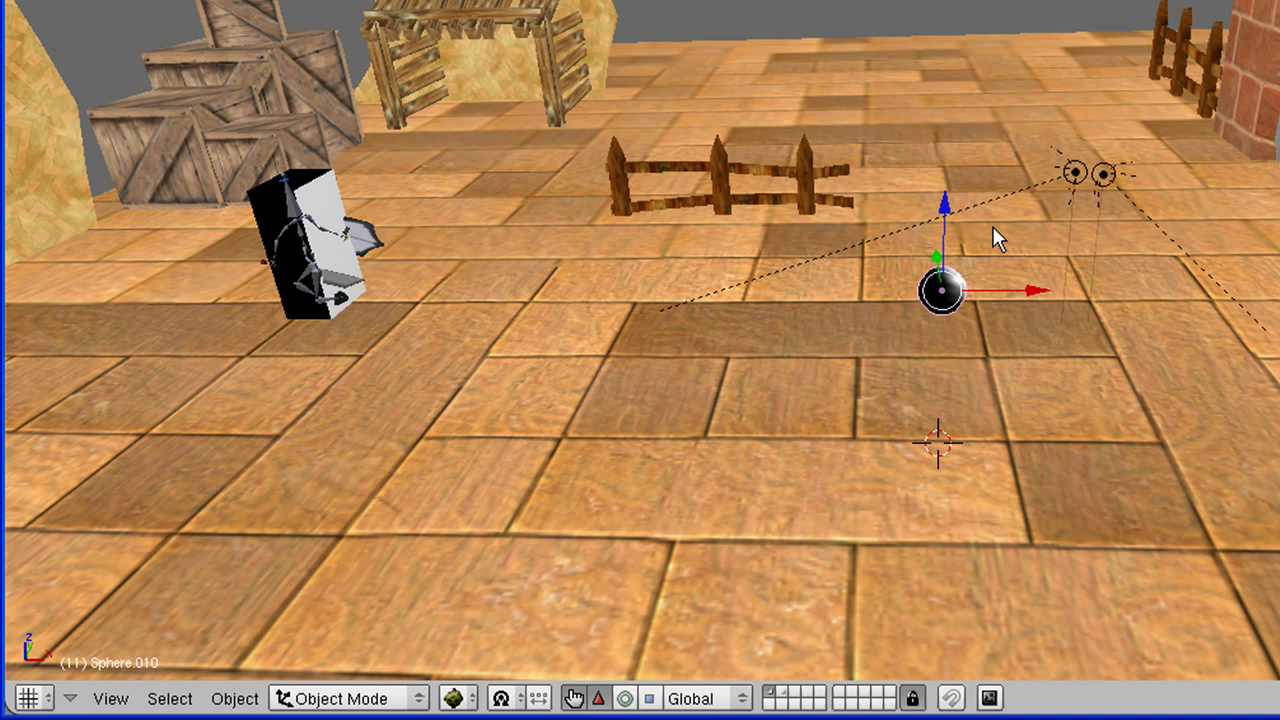
pyautogui.hotkey('ctrl', 'Down')
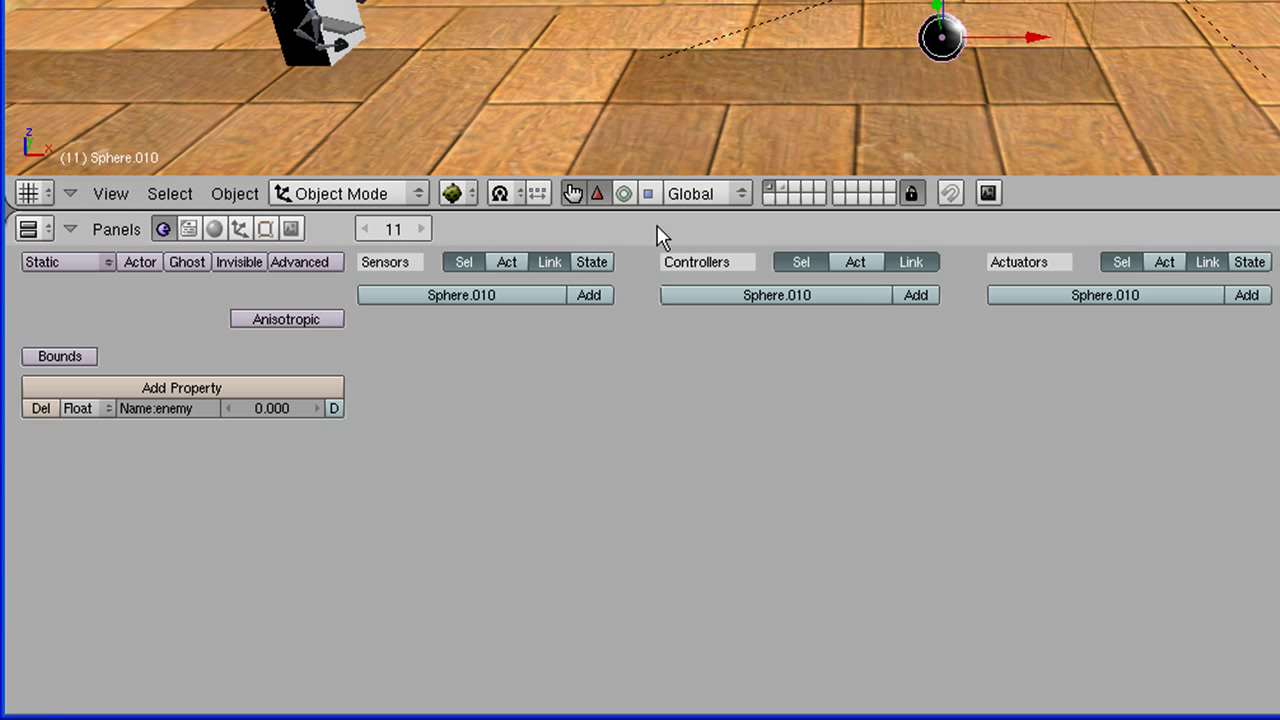
pyautogui.click(597, 296)
pyautogui.click(920, 295)
pyautogui.click(1245, 295)
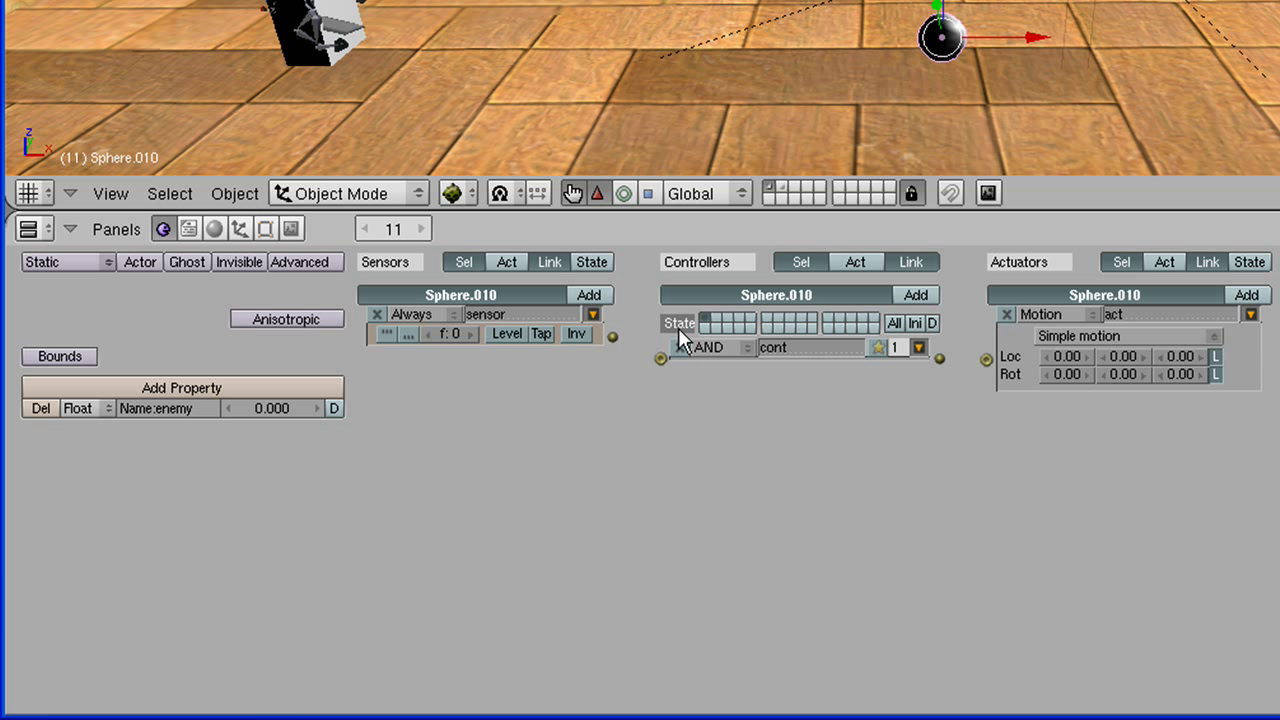
pyautogui.moveTo(663, 358); pyautogui.dragTo(661, 358)
pyautogui.moveTo(939, 358); pyautogui.dragTo(985, 361)
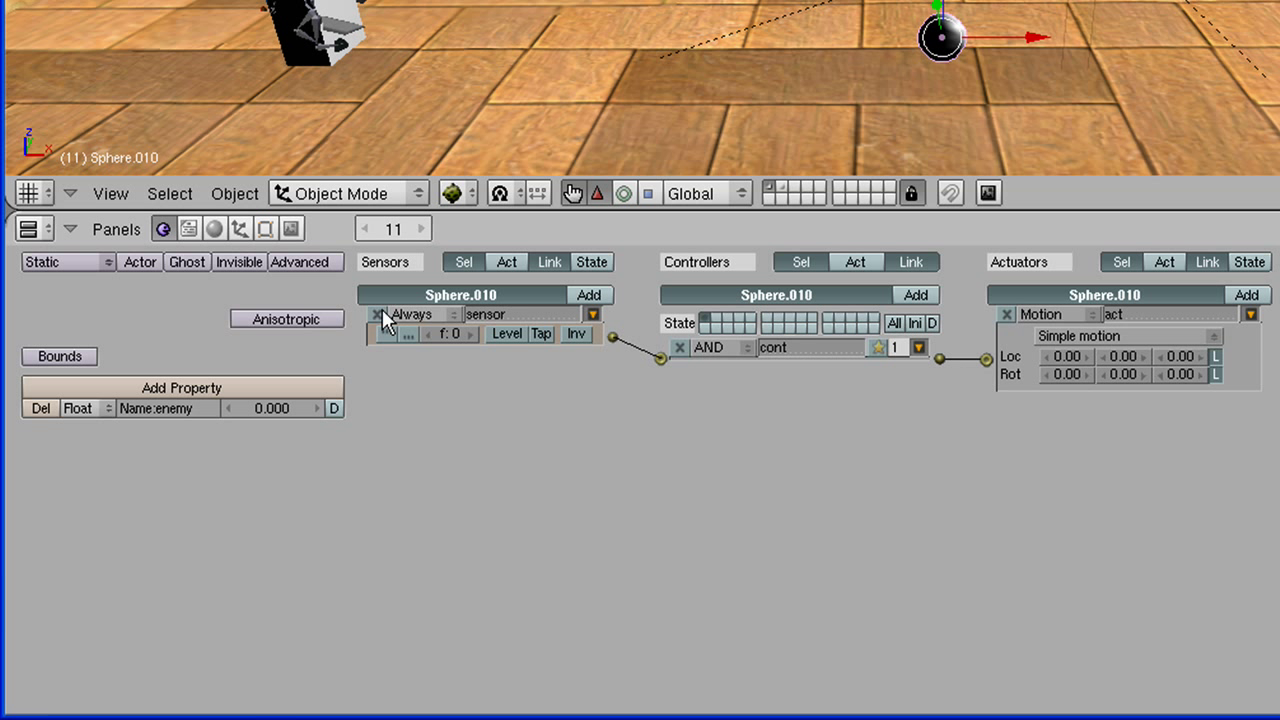
# Step: Make the sphere a ghost and change its sensor to Collision detecting the property player1
pyautogui.click(195, 268)
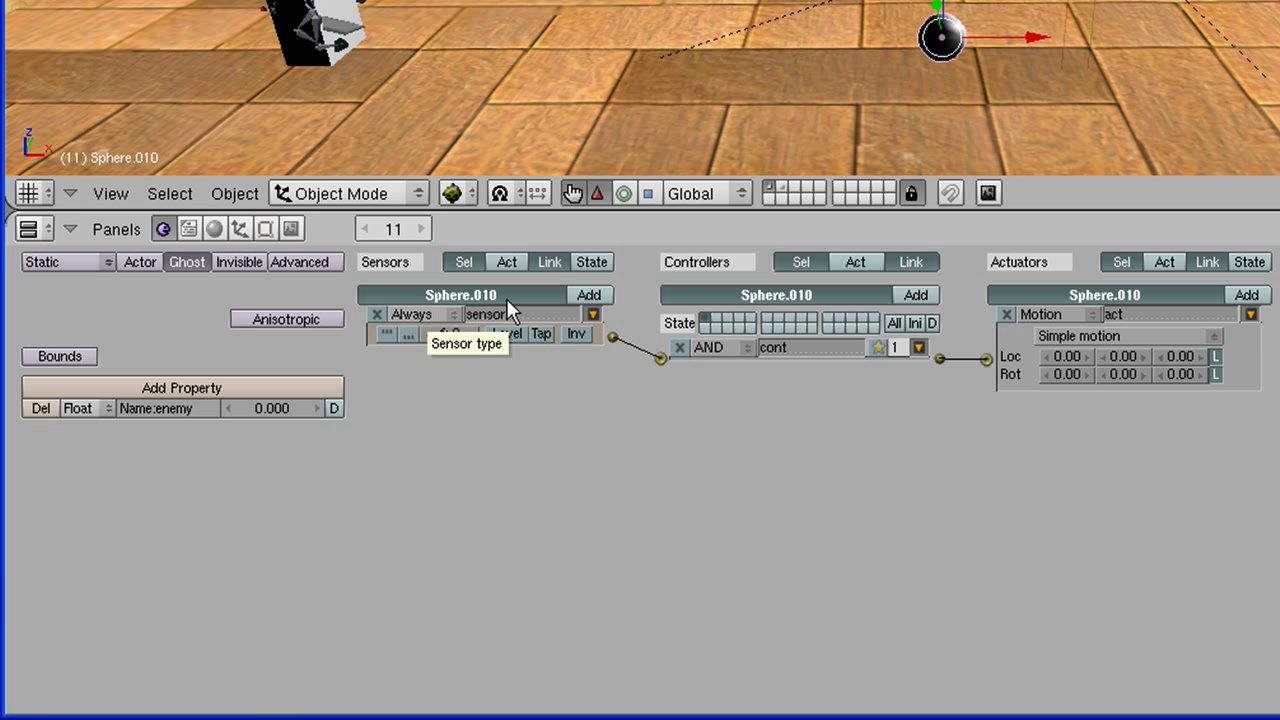
pyautogui.click(425, 313)
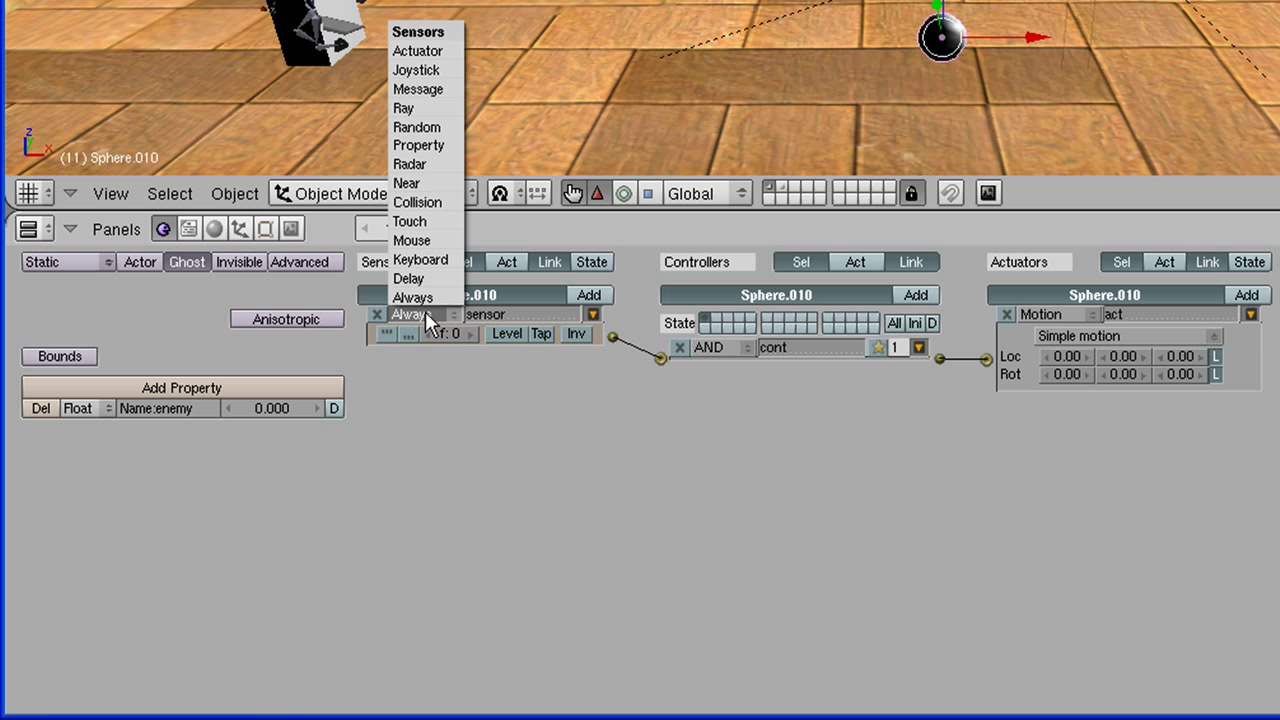
pyautogui.click(440, 203)
pyautogui.keyDown('shift'); pyautogui.moveTo(509, 53); pyautogui.dragTo(800, 97, button='middle'); pyautogui.keyUp('shift')
pyautogui.scroll(1, 770, 2)
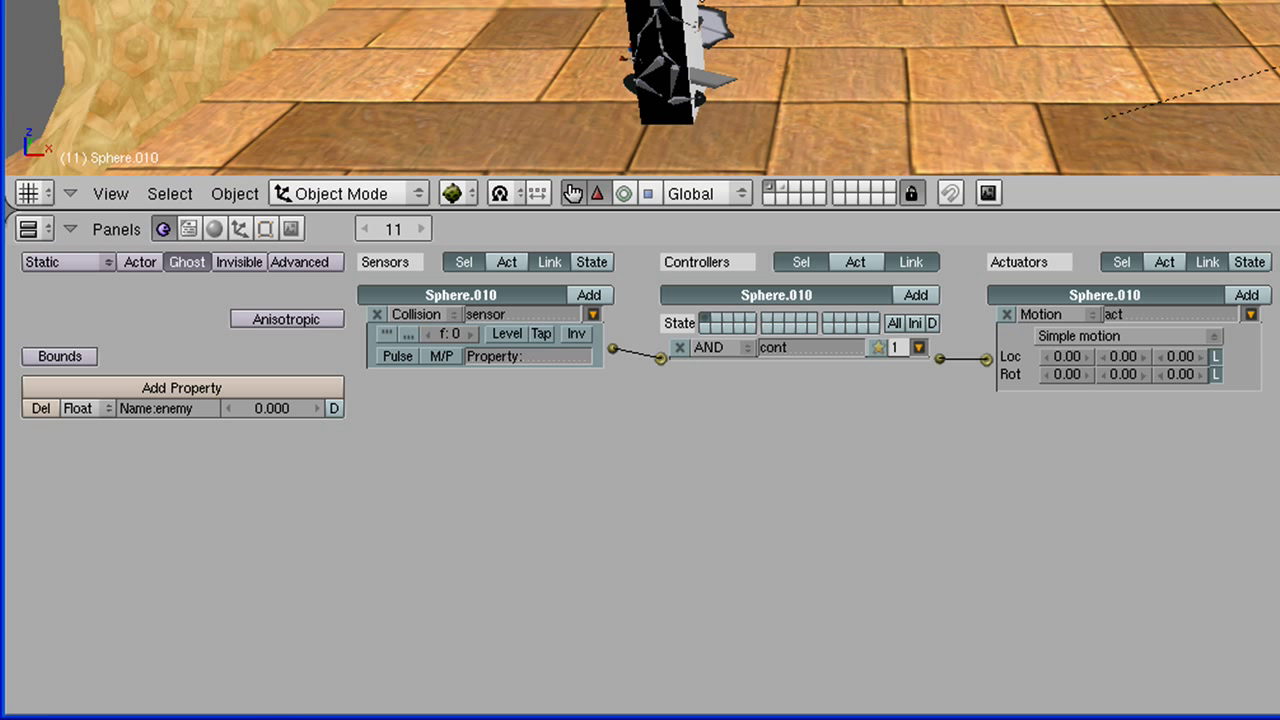
pyautogui.rightClick(664, 4)
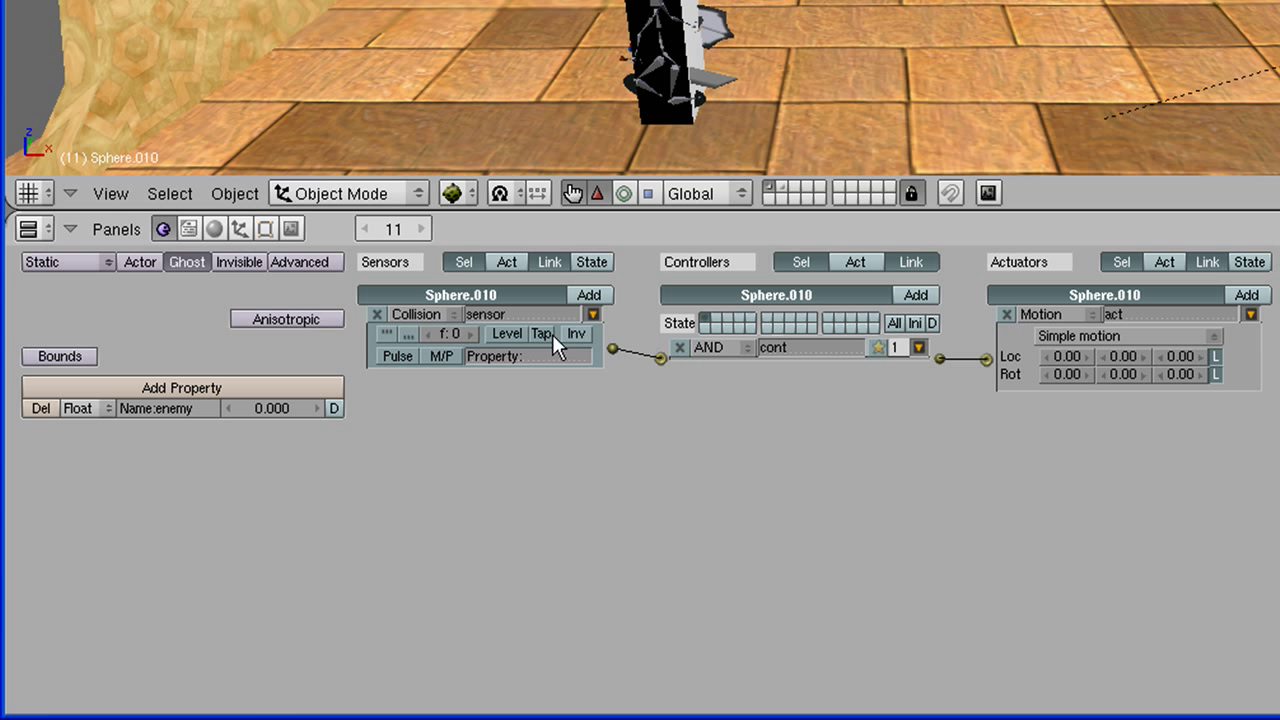
pyautogui.click(533, 356)
pyautogui.write('player1')
pyautogui.press('Return')
# Step: Change the sphere's actuator to Edit Object with the End Object option
pyautogui.click(1073, 316)
pyautogui.click(1080, 164)
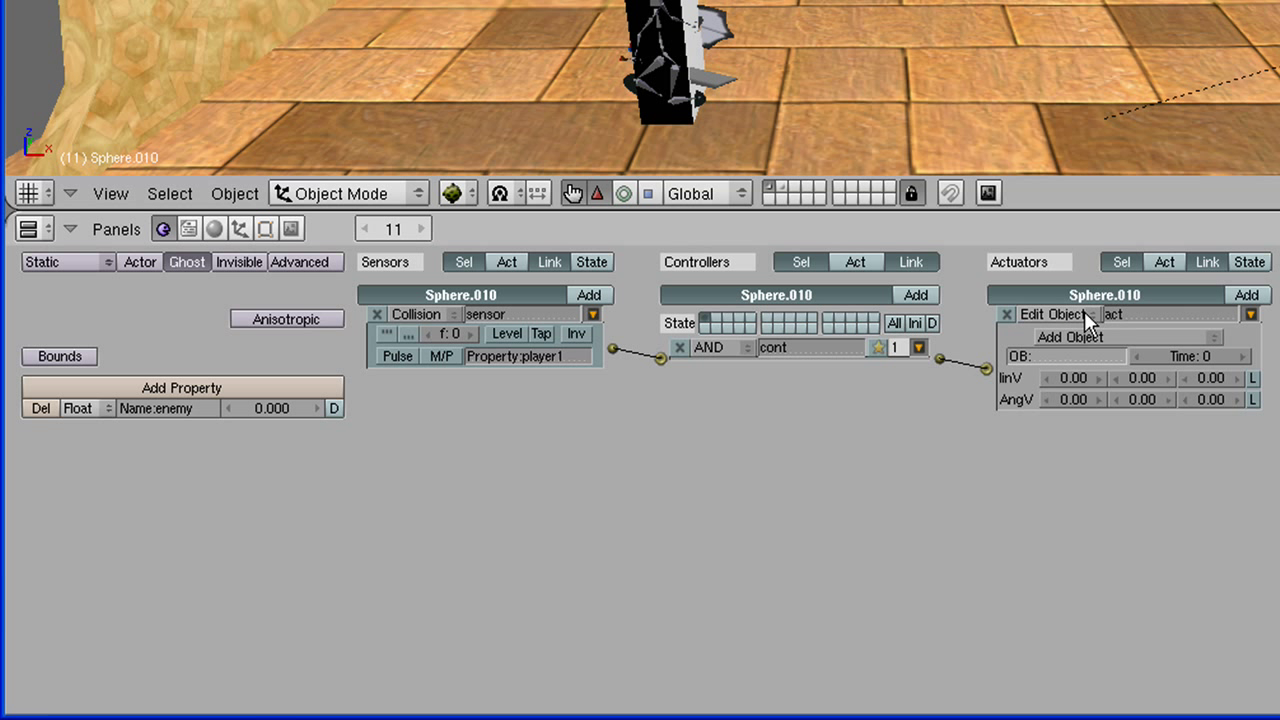
pyautogui.click(1080, 336)
pyautogui.click(1073, 301)
pyautogui.moveTo(1237, 63); pyautogui.dragTo(981, 50, button='middle')
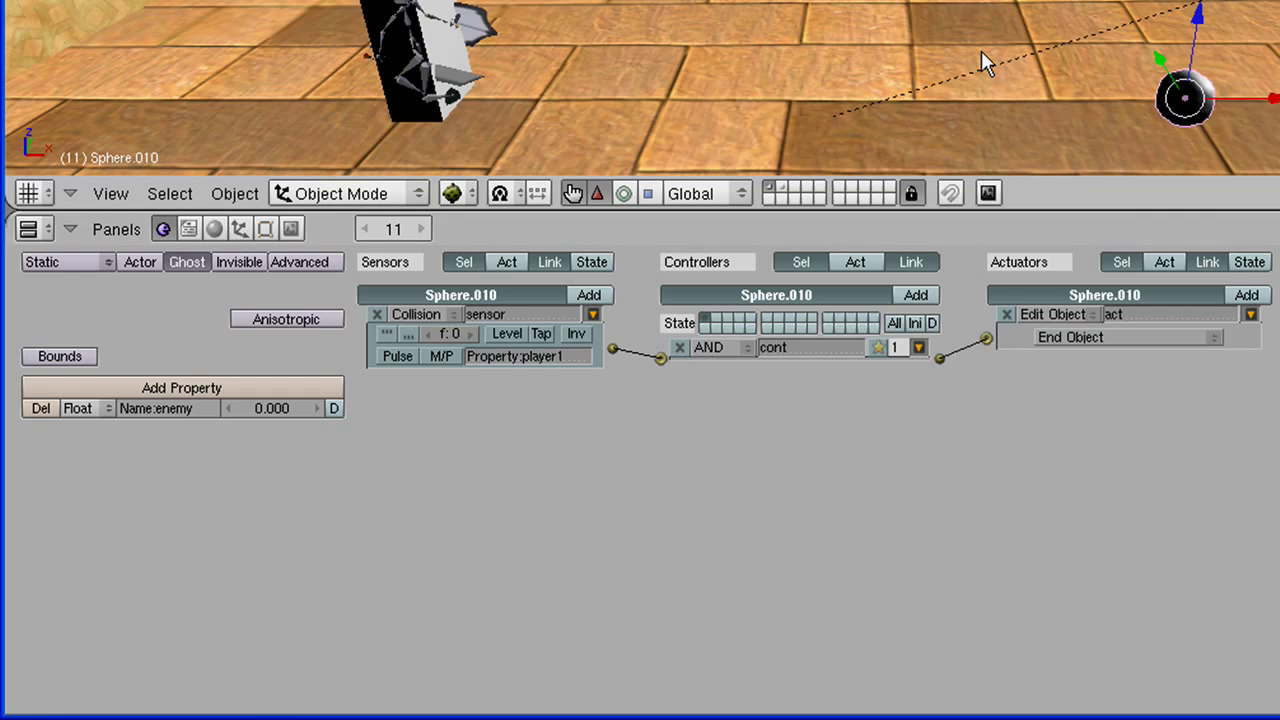
# Step: Run the game from the camera view, walk the player into the sphere to test the life loss, and exit the game
pyautogui.hotkey('ctrl', 'Up')
pyautogui.press('KP_0')
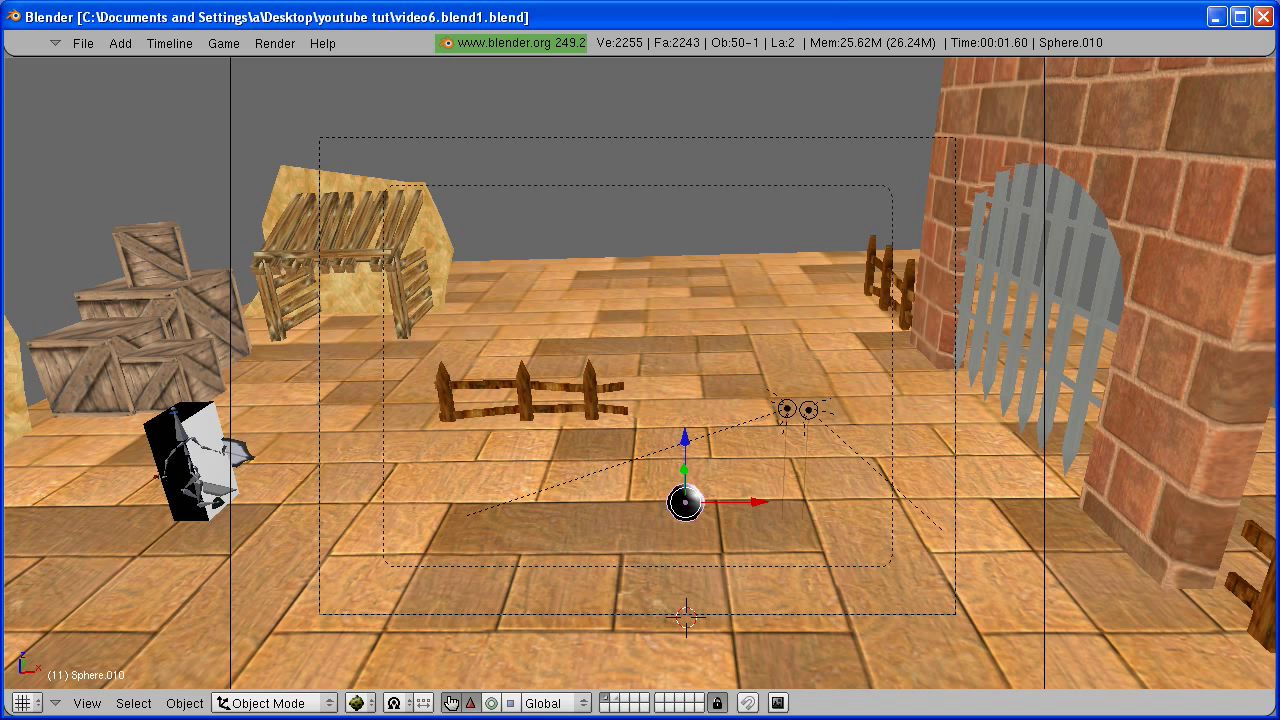
pyautogui.press('p')
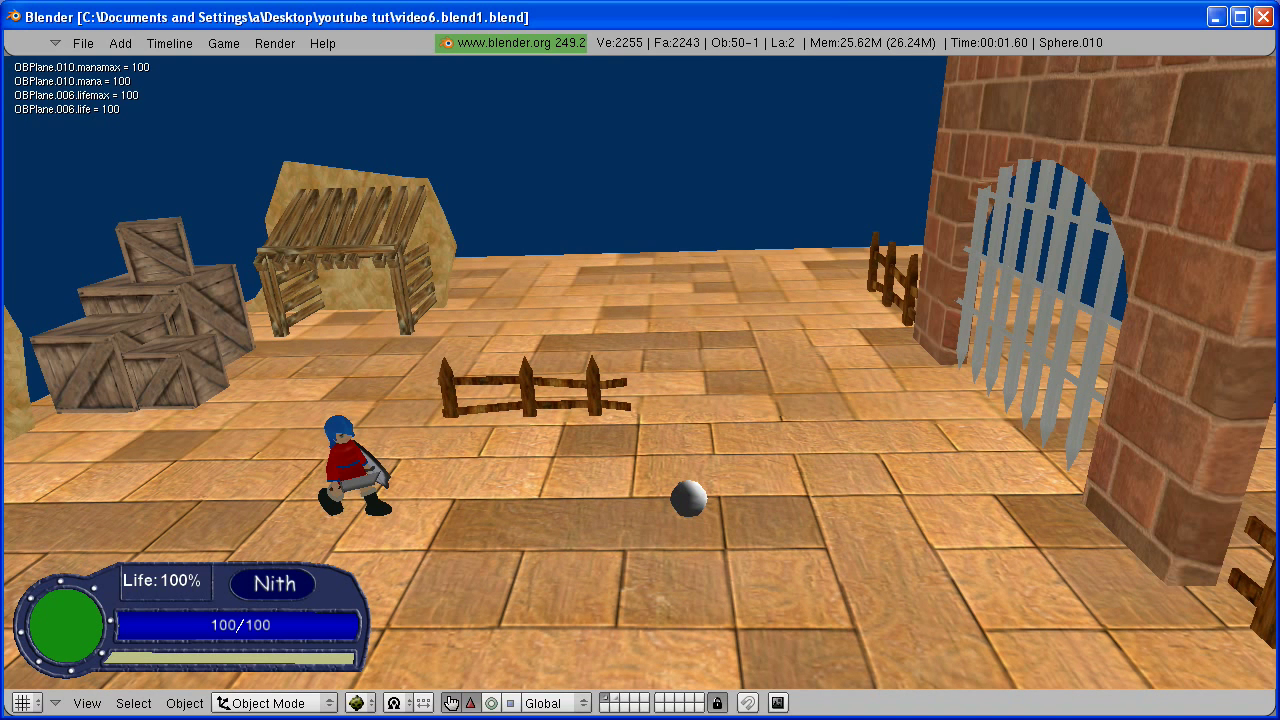
pyautogui.press('Up')
pyautogui.press('Left')
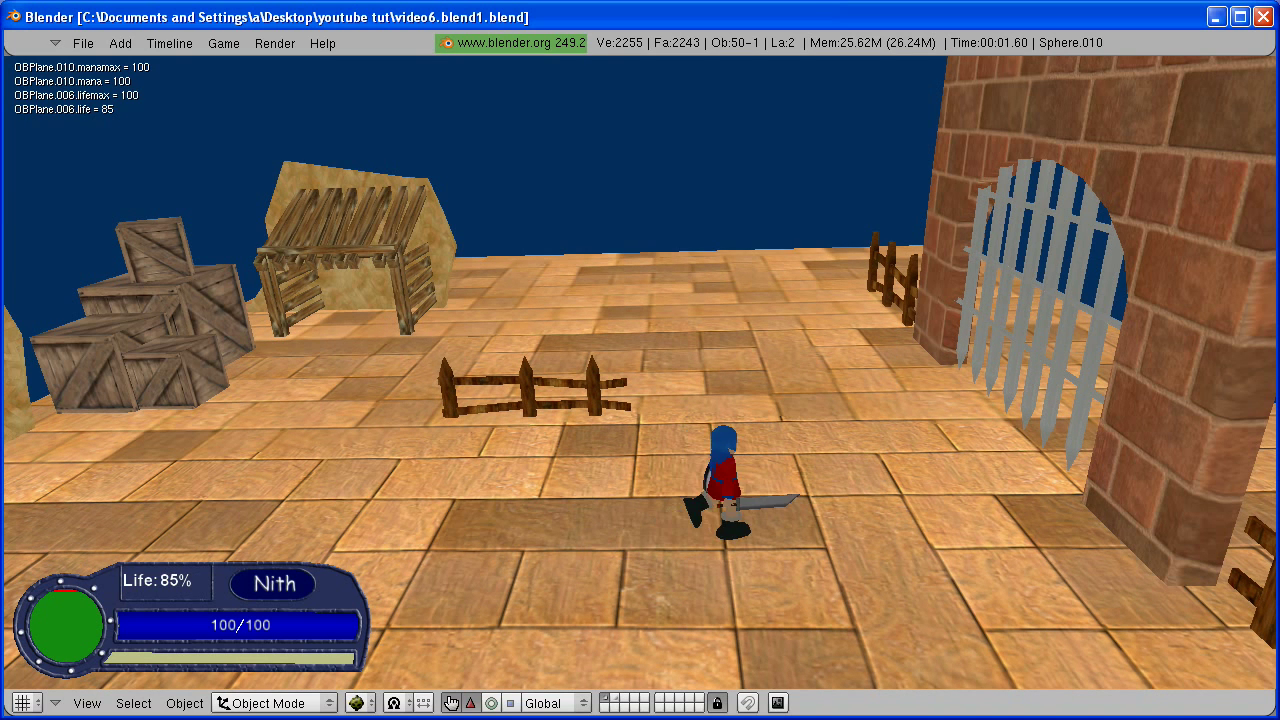
pyautogui.press('Right')
pyautogui.press('Up')
pyautogui.press('Left')
pyautogui.press('Up')
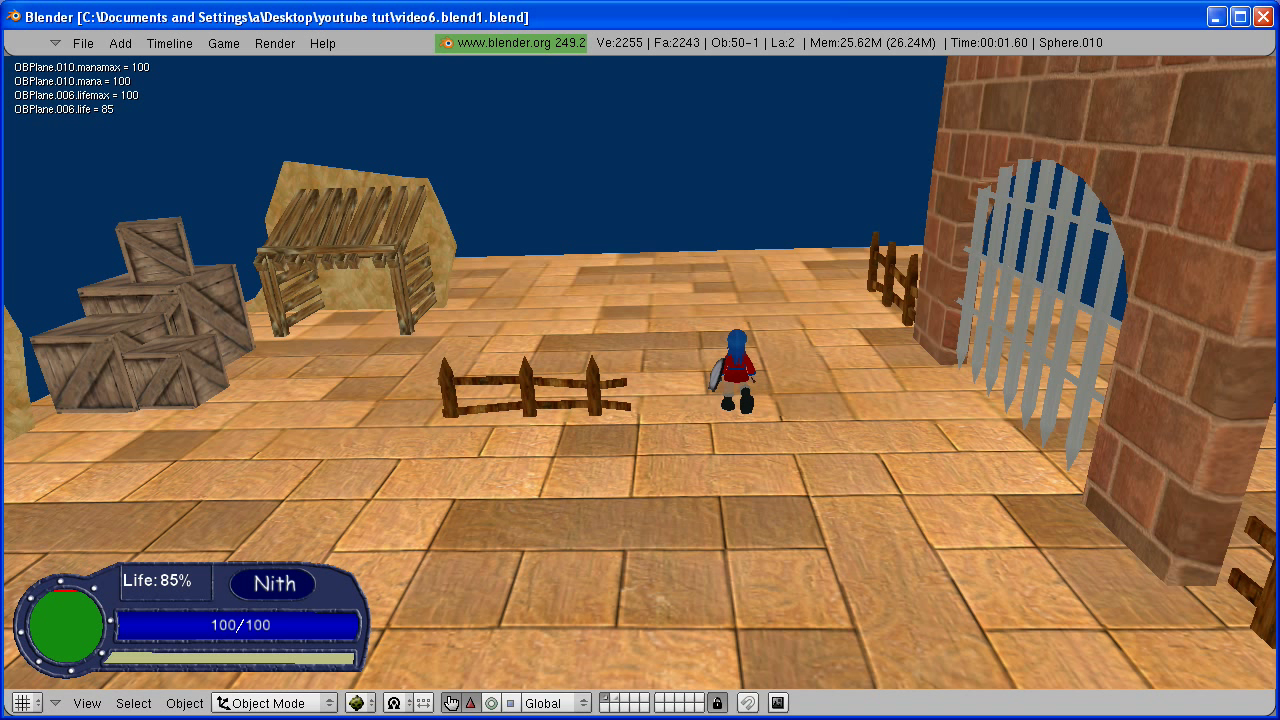
pyautogui.press('Up')
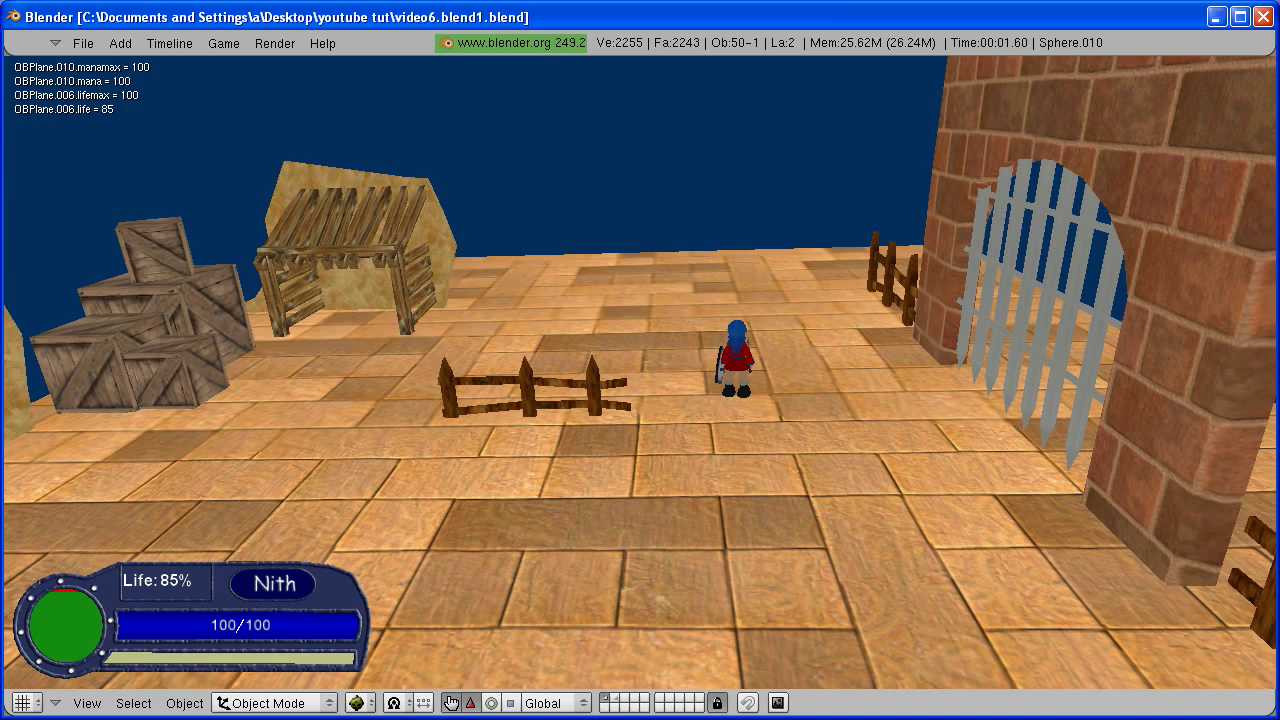
pyautogui.press('Escape')
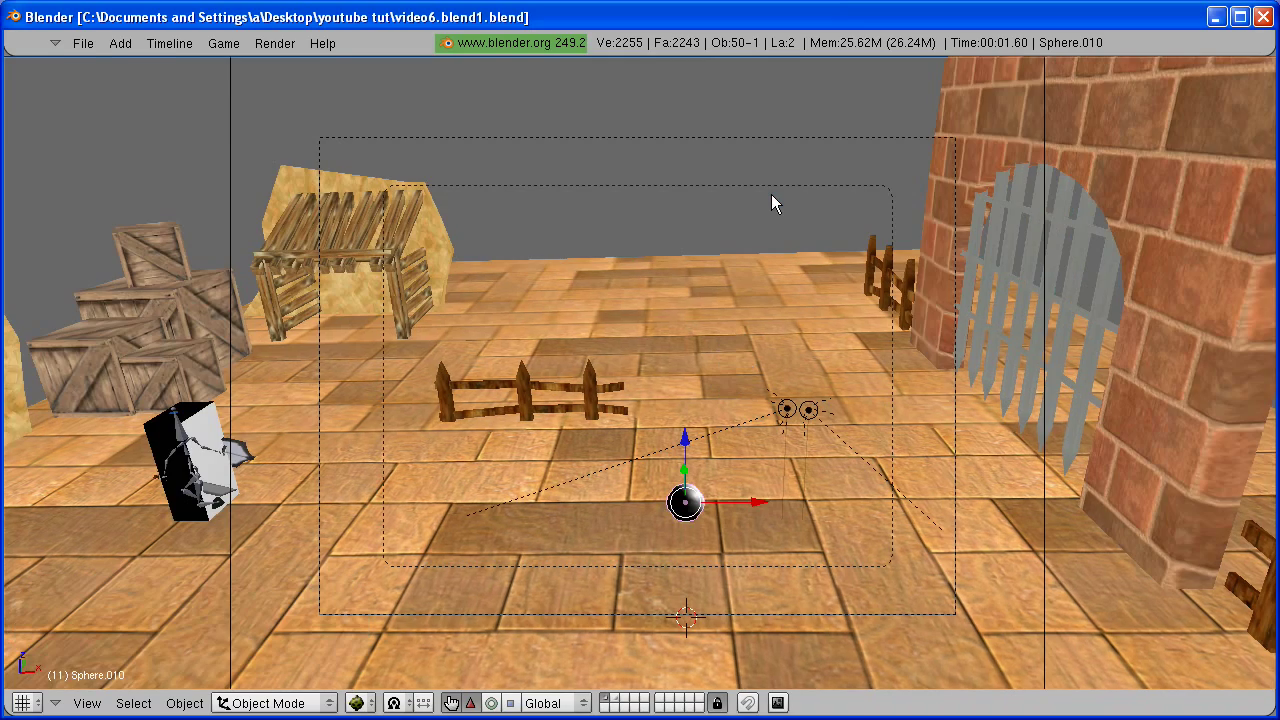
# Step: Duplicate the enemy sphere three times in top view, spreading the copies across the floor around the original
pyautogui.press('KP_7')
pyautogui.hotkey('shift', 'd')
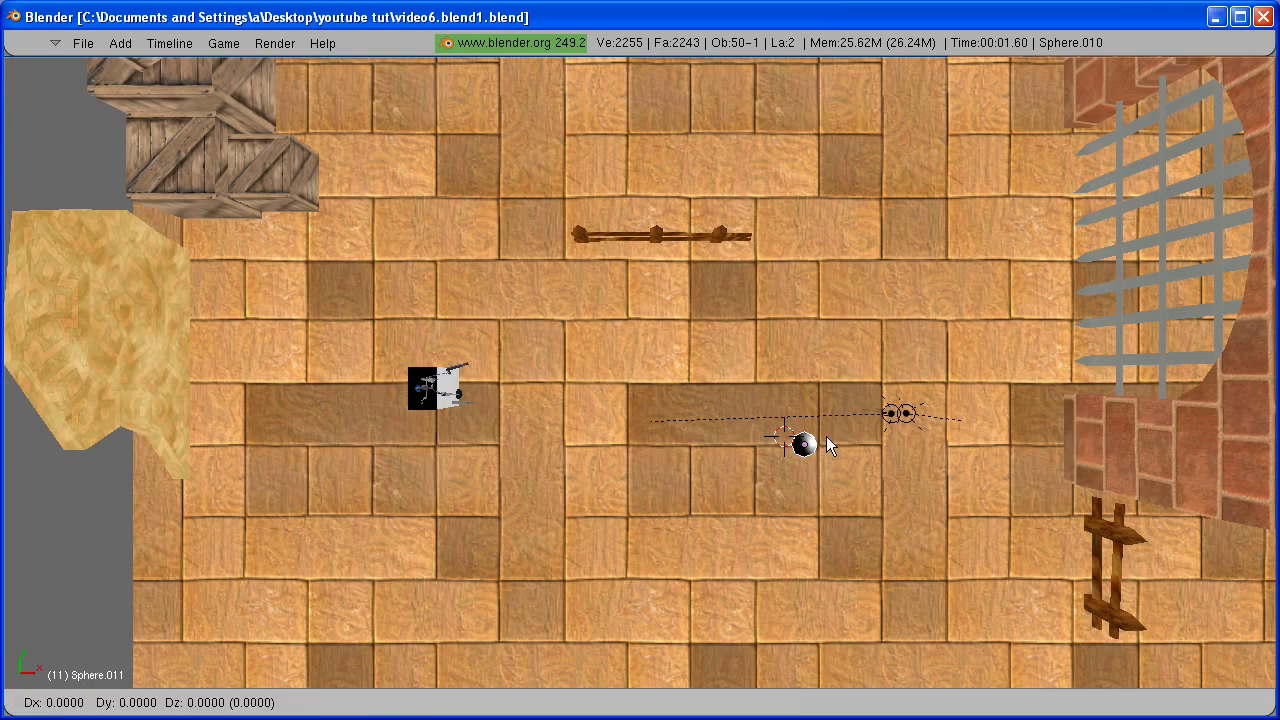
pyautogui.click(826, 393)
pyautogui.hotkey('shift', 'd')
pyautogui.click(922, 385)
pyautogui.hotkey('shift', 'd')
pyautogui.click(902, 566)
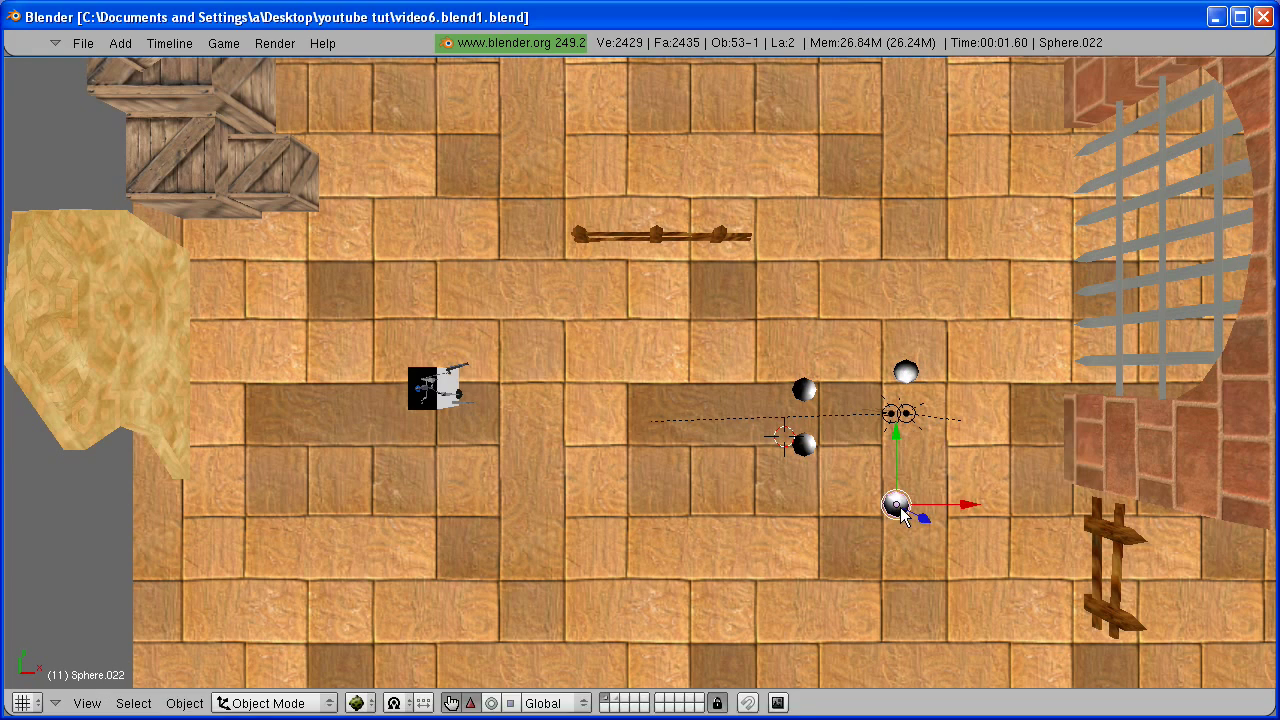
# Step: Duplicate the enemy sphere once more in top view, placing the copy on the floor to the left of the selected one
pyautogui.hotkey('shift', 'd')
pyautogui.click(748, 571)
# Step: Run the game from the camera view, walk the player into several enemy spheres to test the life loss, and exit the game
pyautogui.press('KP_0')
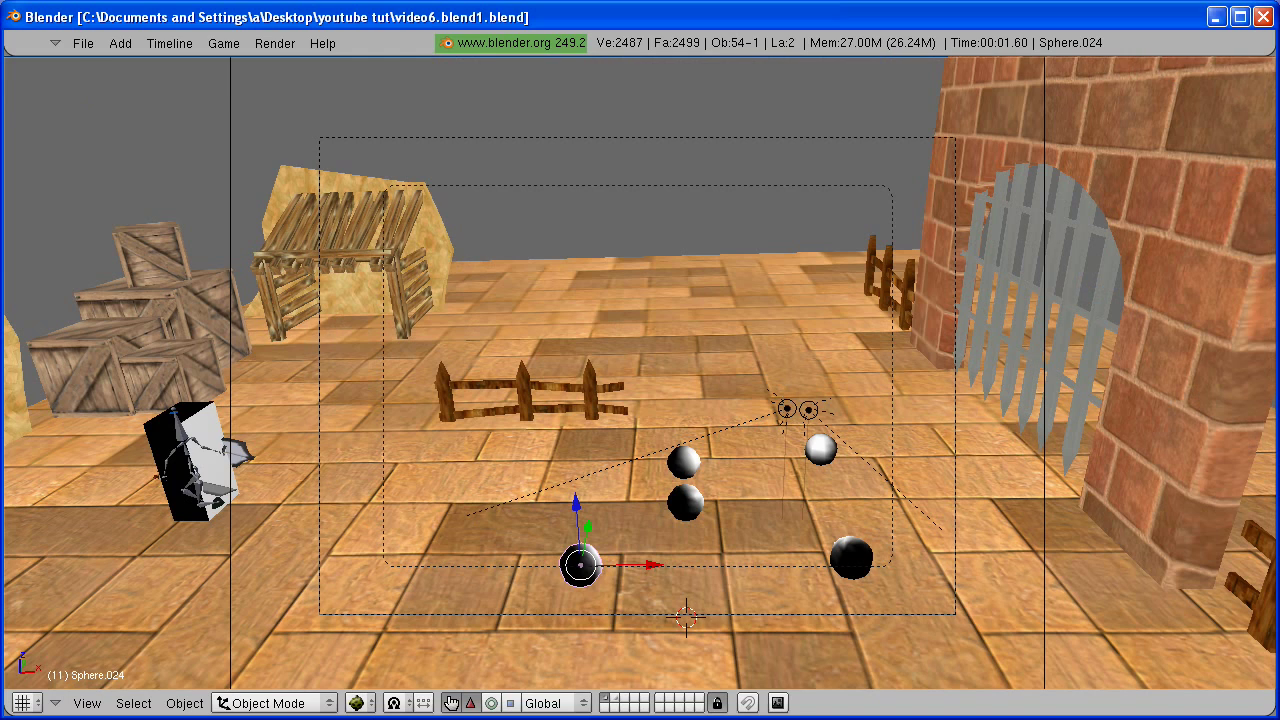
pyautogui.press('p')
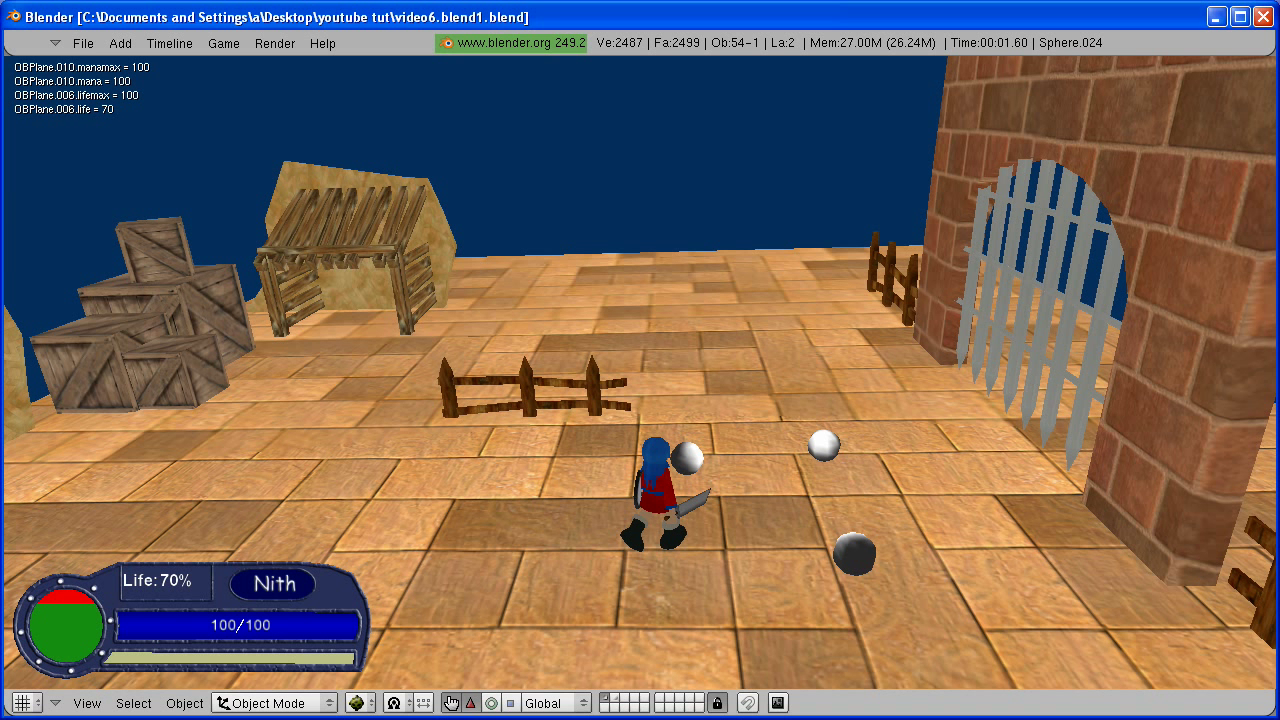
pyautogui.press('Up')
pyautogui.press('Right')
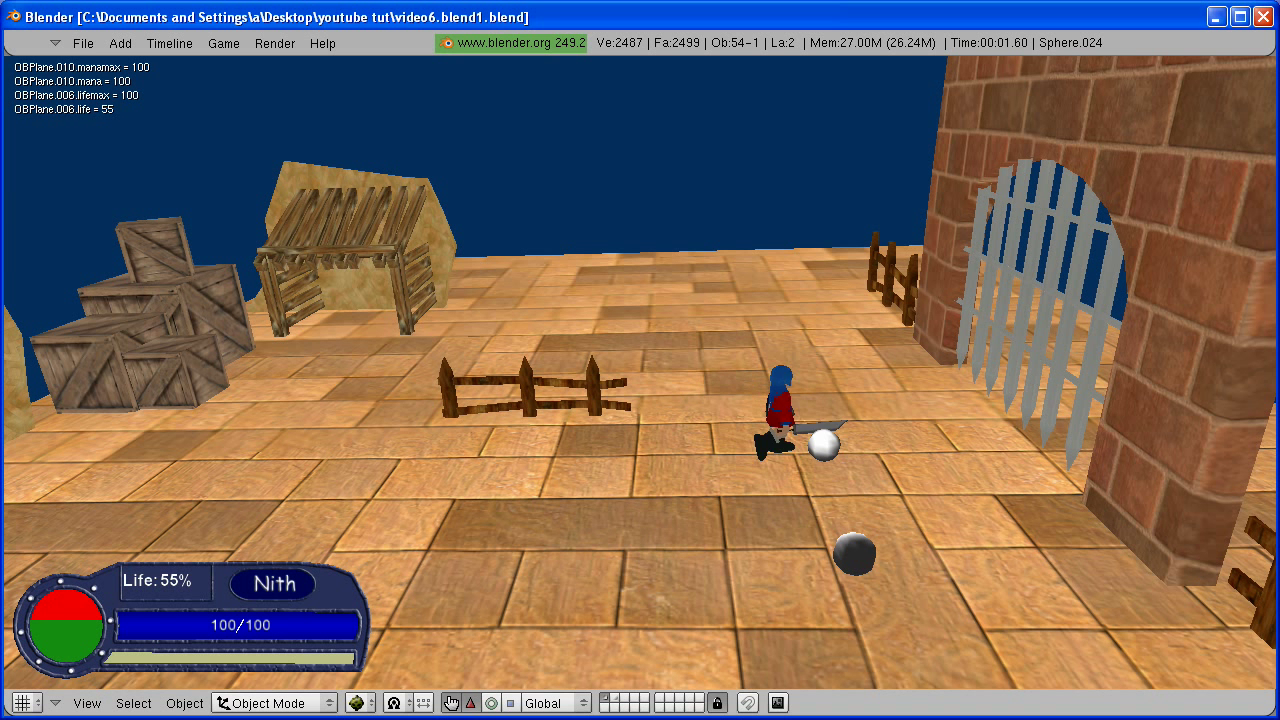
pyautogui.press('Up')
pyautogui.press('Right')
pyautogui.press('Left')
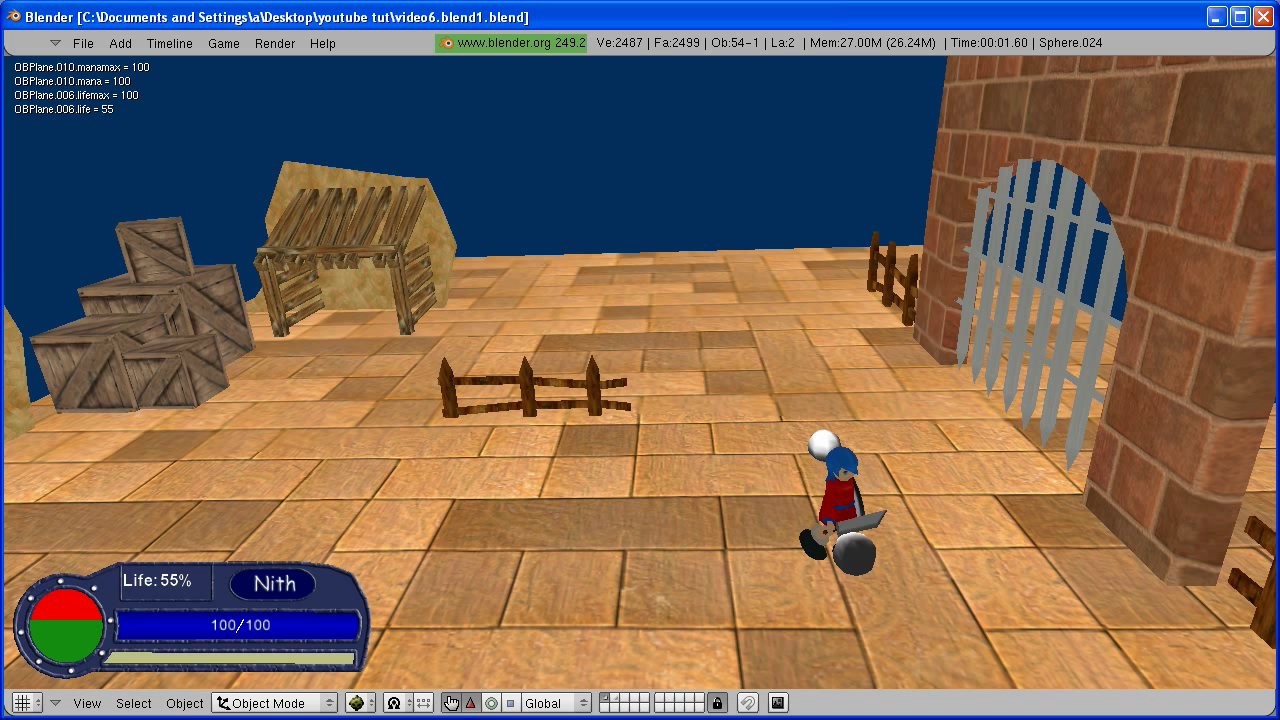
pyautogui.press('Up')
pyautogui.press('Left')
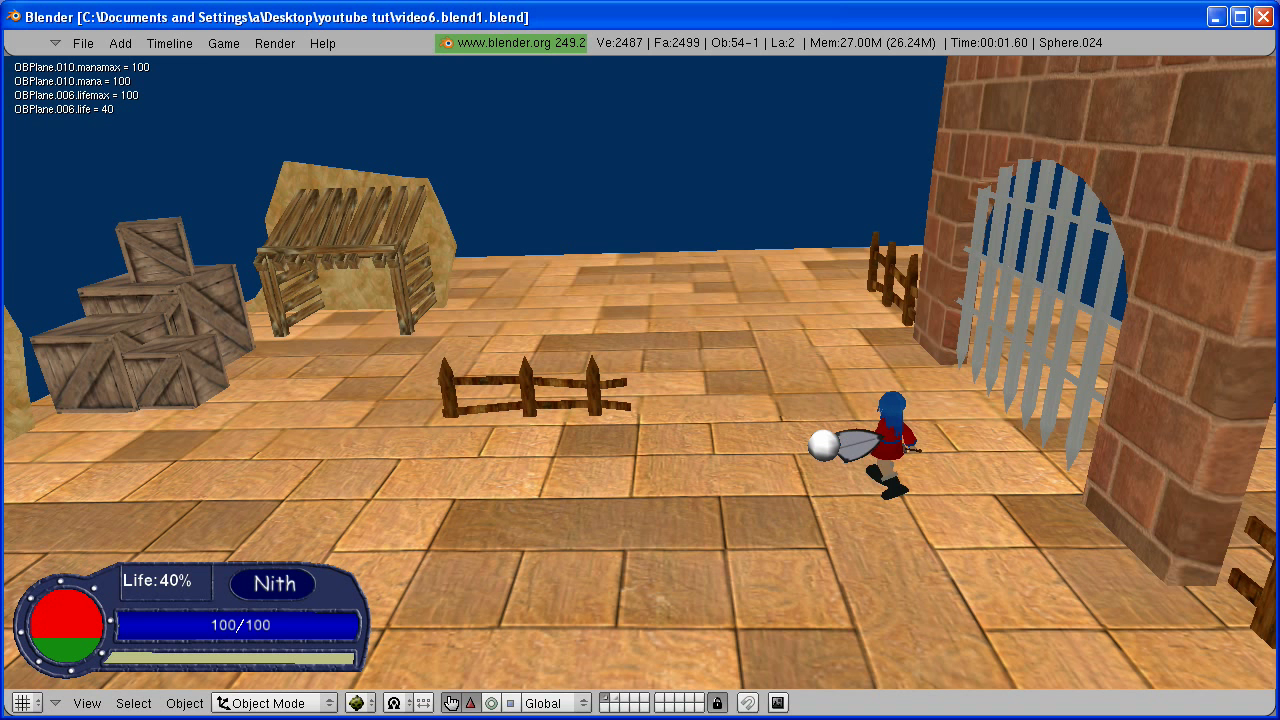
pyautogui.press('Escape')
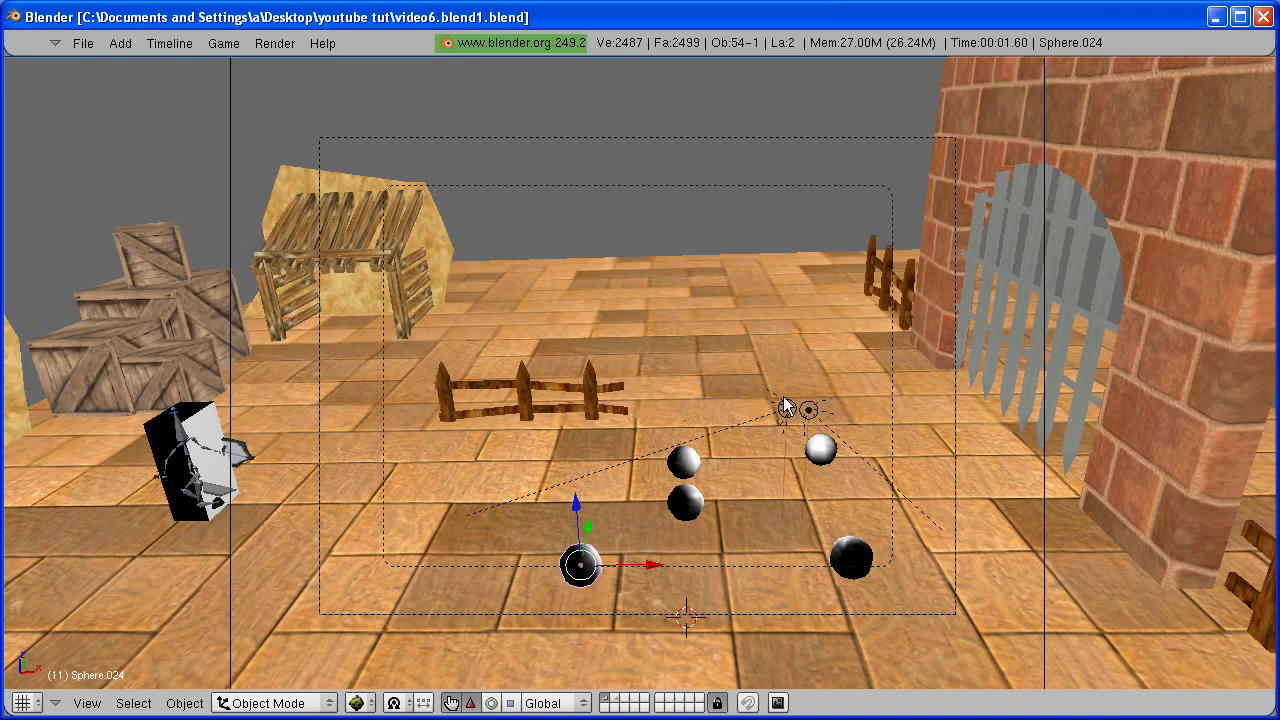
# Step: Restore the split layout with the logic settings and duplicate the selected enemy sphere, placing the copy next to the player
pyautogui.press('KP_7')
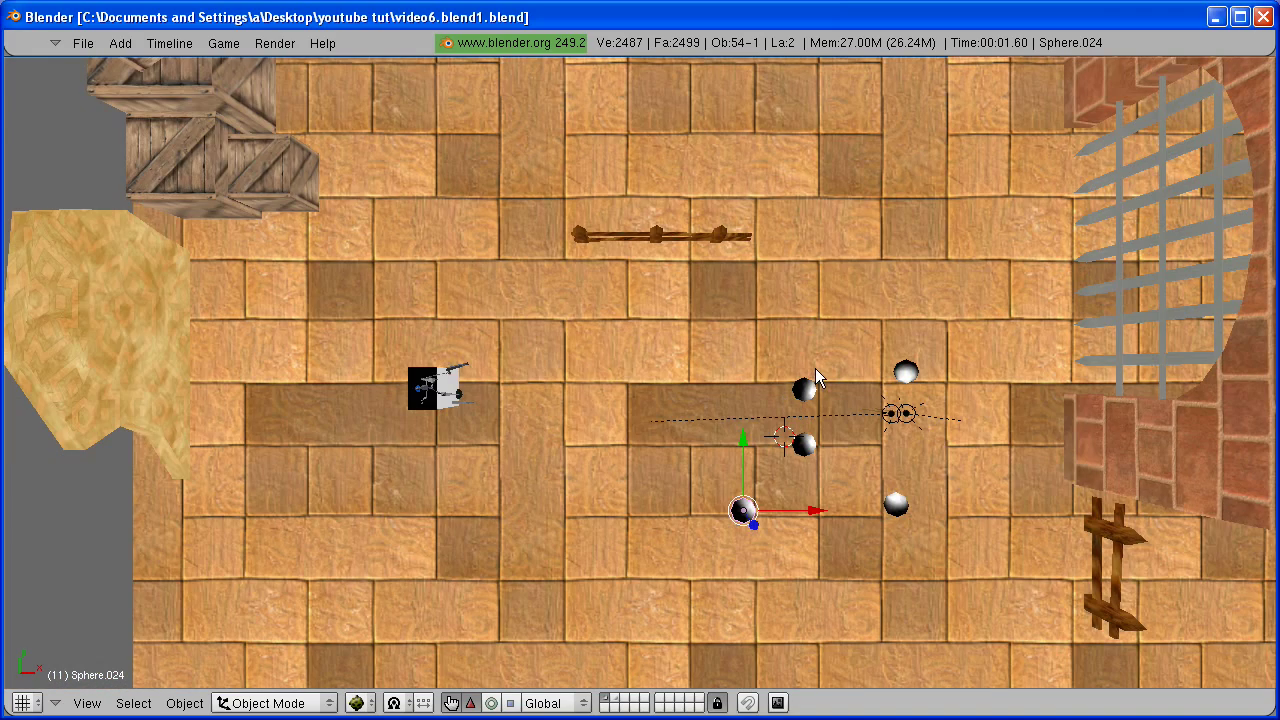
pyautogui.hotkey('ctrl', 'Down')
pyautogui.moveTo(738, 255); pyautogui.dragTo(871, 182, button='middle')
pyautogui.hotkey('shift', 'd')
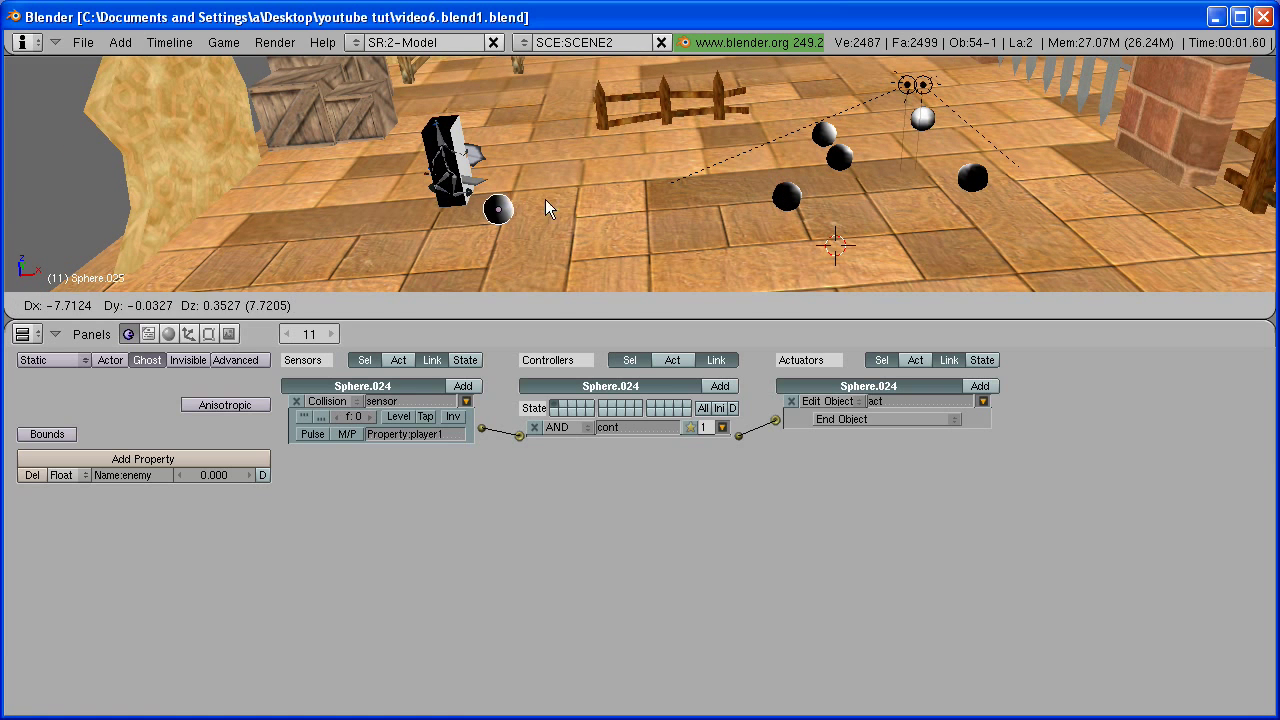
pyautogui.click(493, 202)
# Step: Rename the new sphere's enemy property to life1
pyautogui.moveTo(493, 202); pyautogui.dragTo(752, 185, button='middle')
pyautogui.scroll(2, 622, 167)
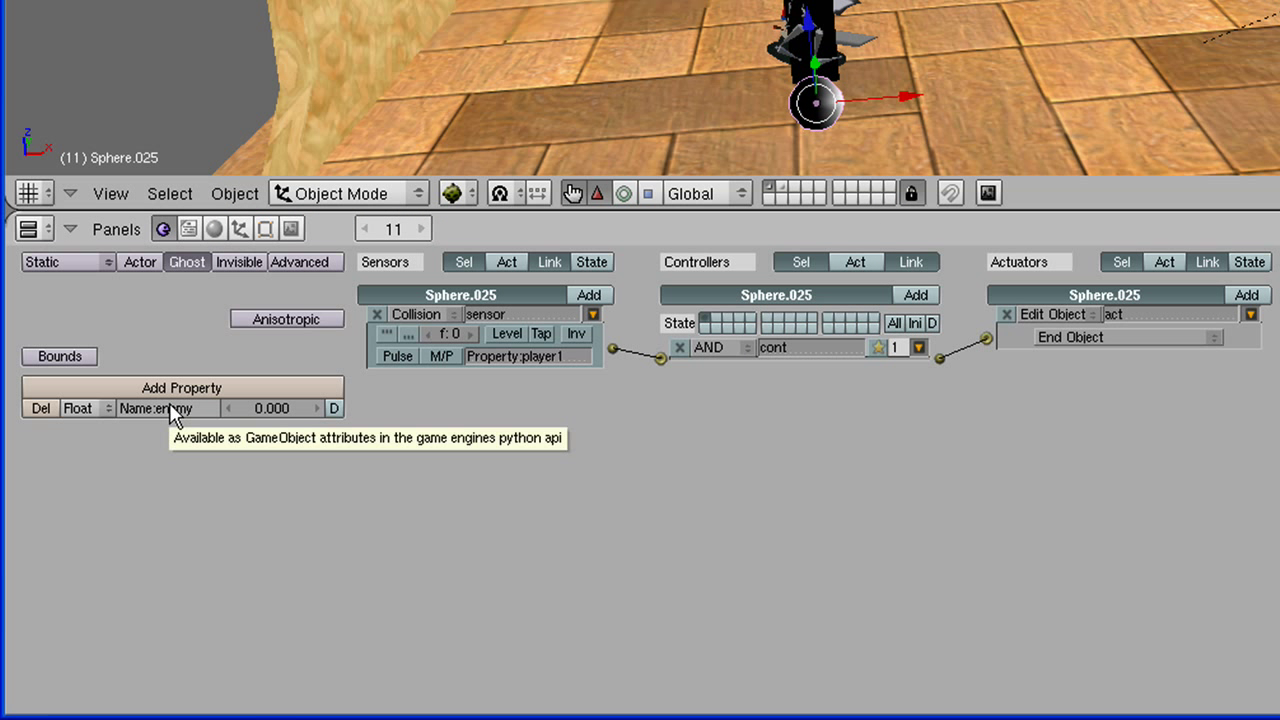
pyautogui.click(134, 474)
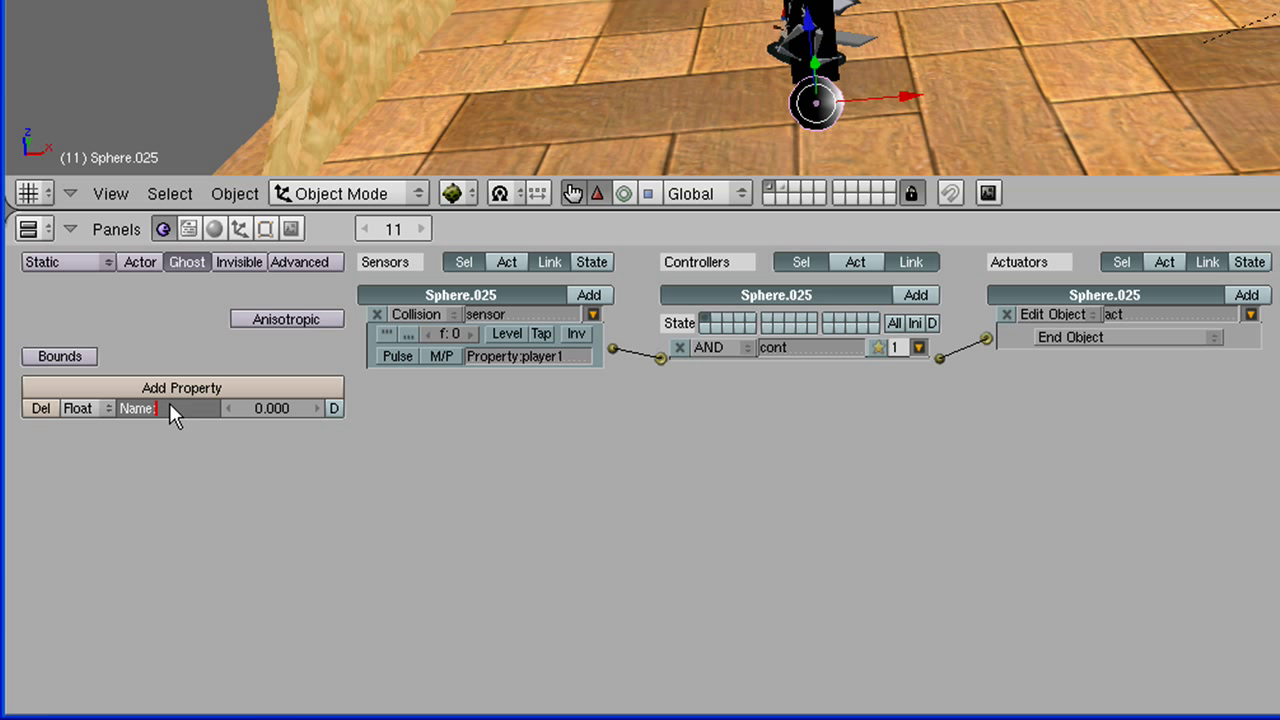
pyautogui.write('life1')
pyautogui.press('Return')
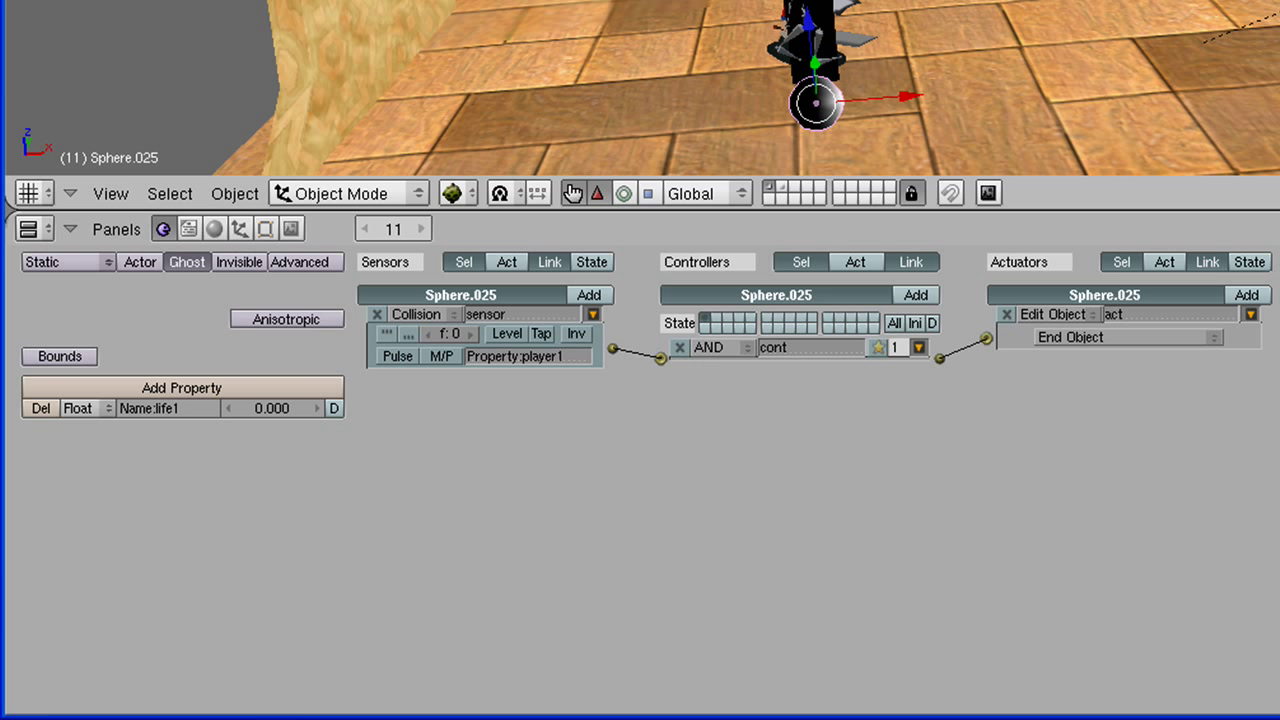
# Step: Add a new sensor, AND controller and actuator to the player cube and link the three together
pyautogui.rightClick(828, 26)
pyautogui.click(591, 295)
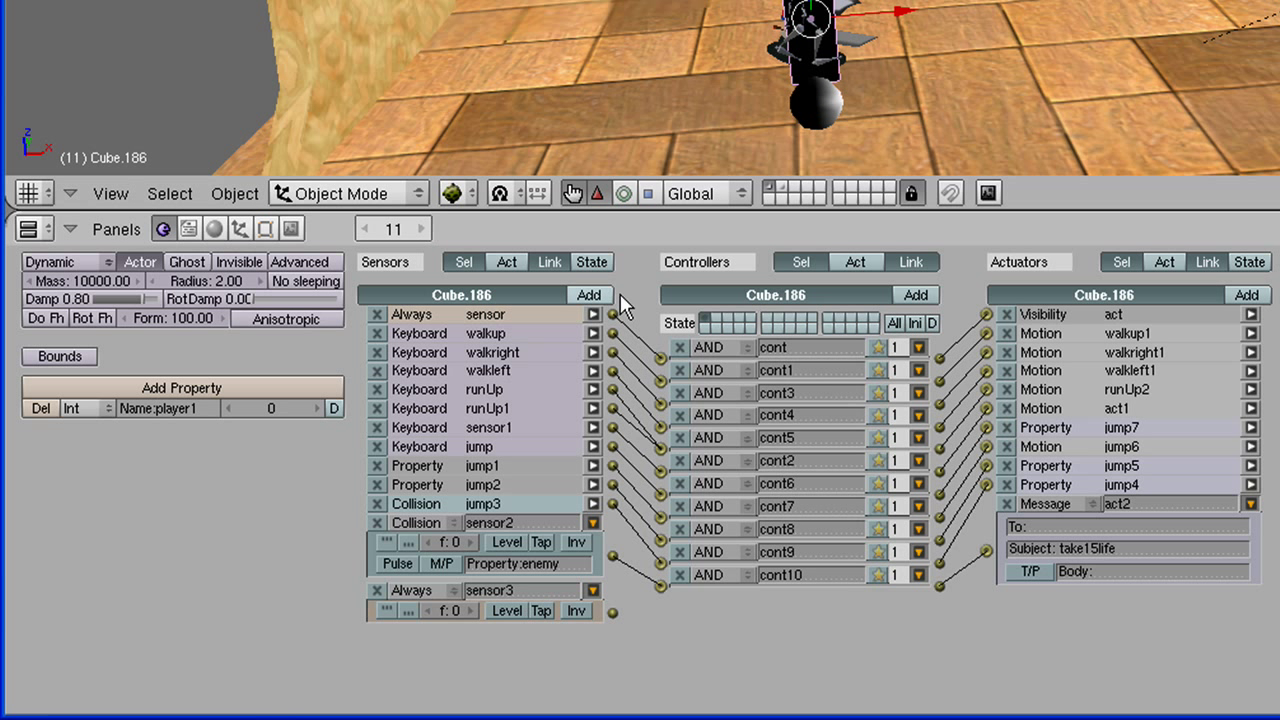
pyautogui.click(916, 295)
pyautogui.click(1246, 295)
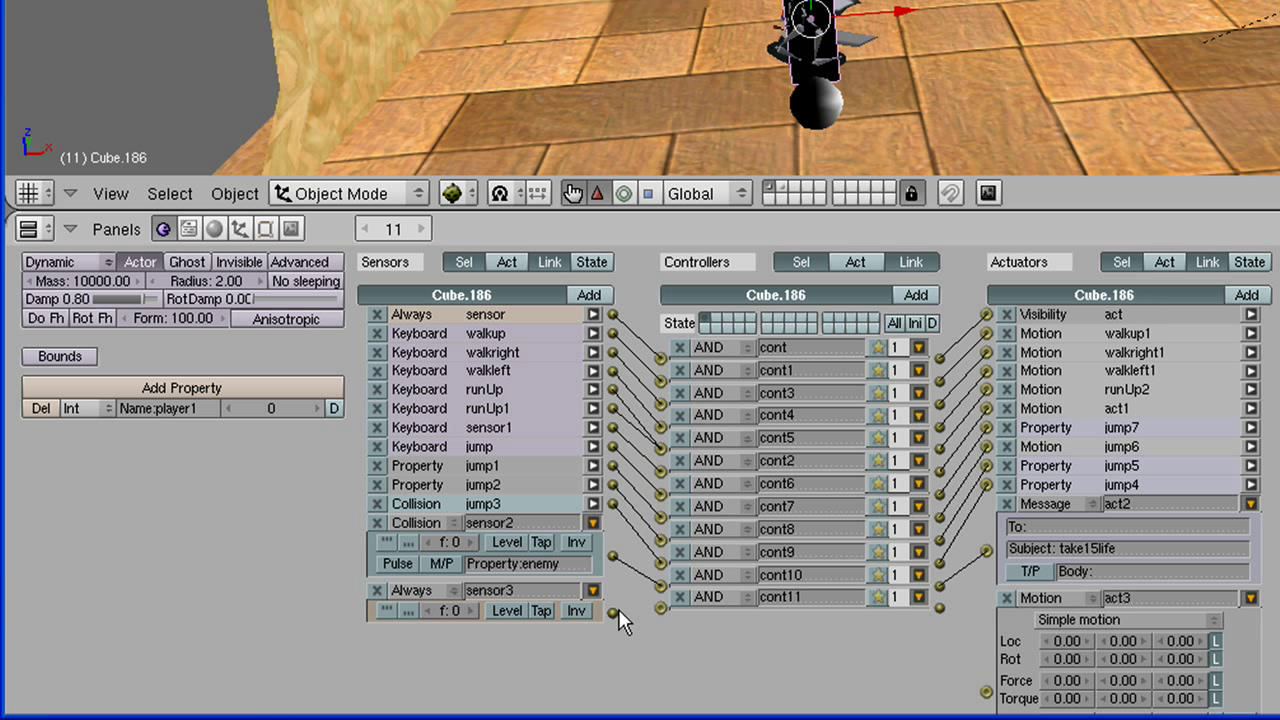
pyautogui.moveTo(613, 611); pyautogui.dragTo(661, 607)
pyautogui.moveTo(1215, 209); pyautogui.dragTo(1215, 158)
pyautogui.moveTo(947, 546); pyautogui.dragTo(940, 557)
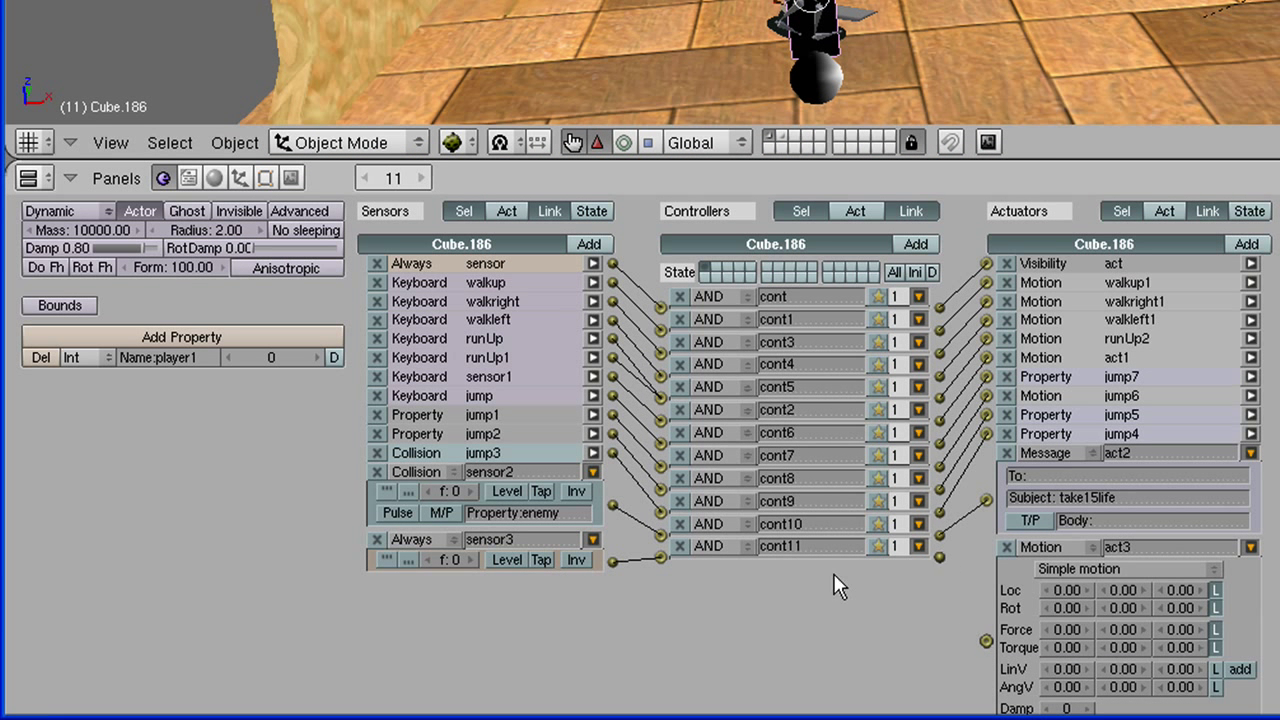
# Step: Change the player's new sensor to Collision detecting the property life1
pyautogui.click(416, 540)
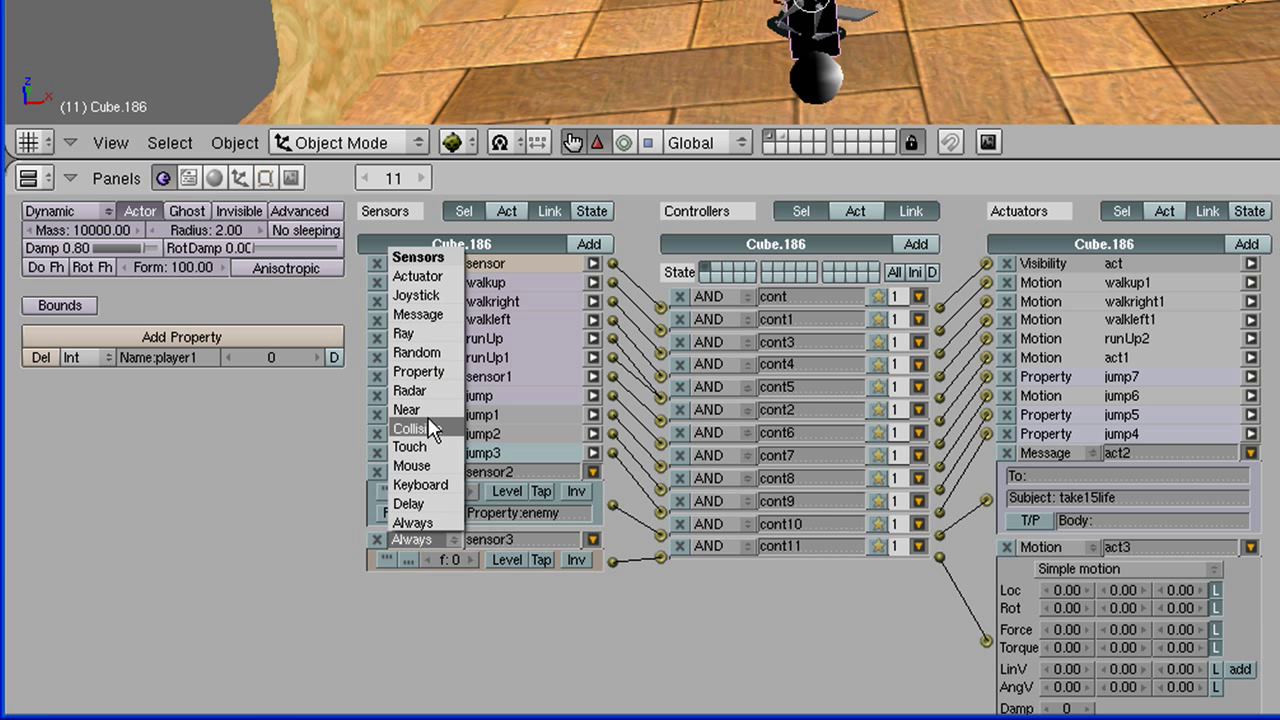
pyautogui.click(417, 428)
pyautogui.click(545, 580)
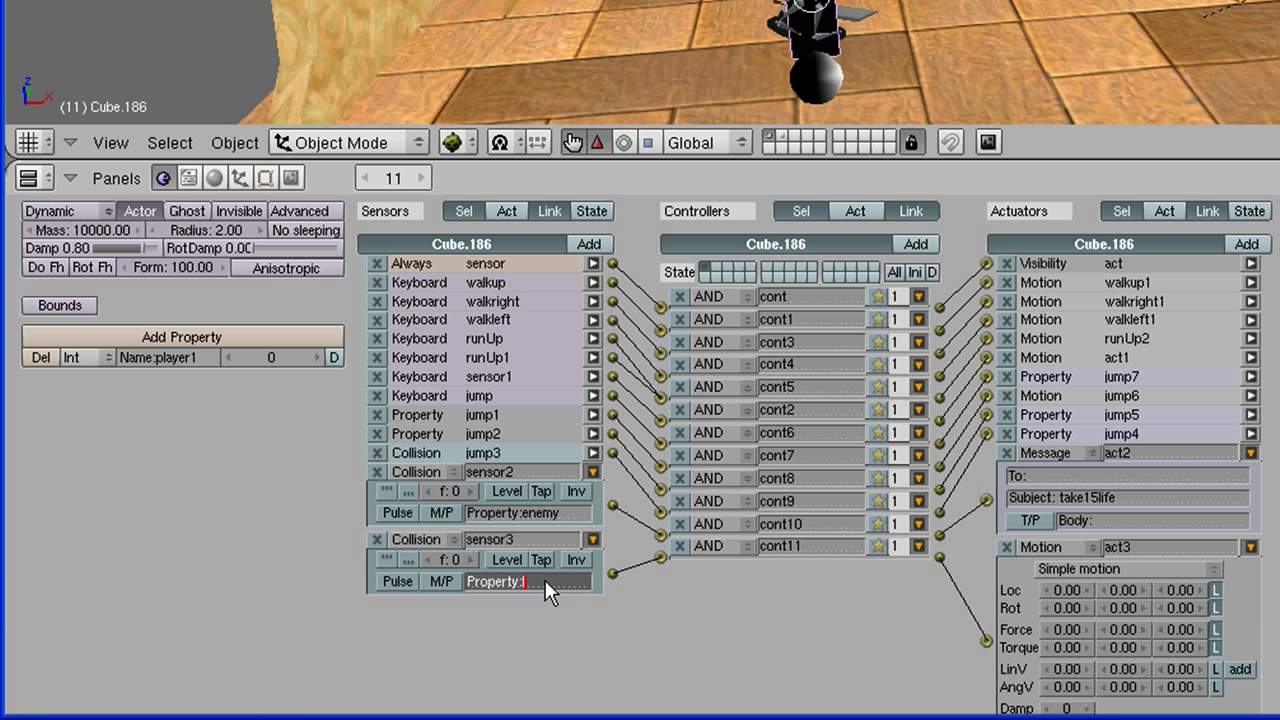
pyautogui.write('life1')
pyautogui.press('Return')
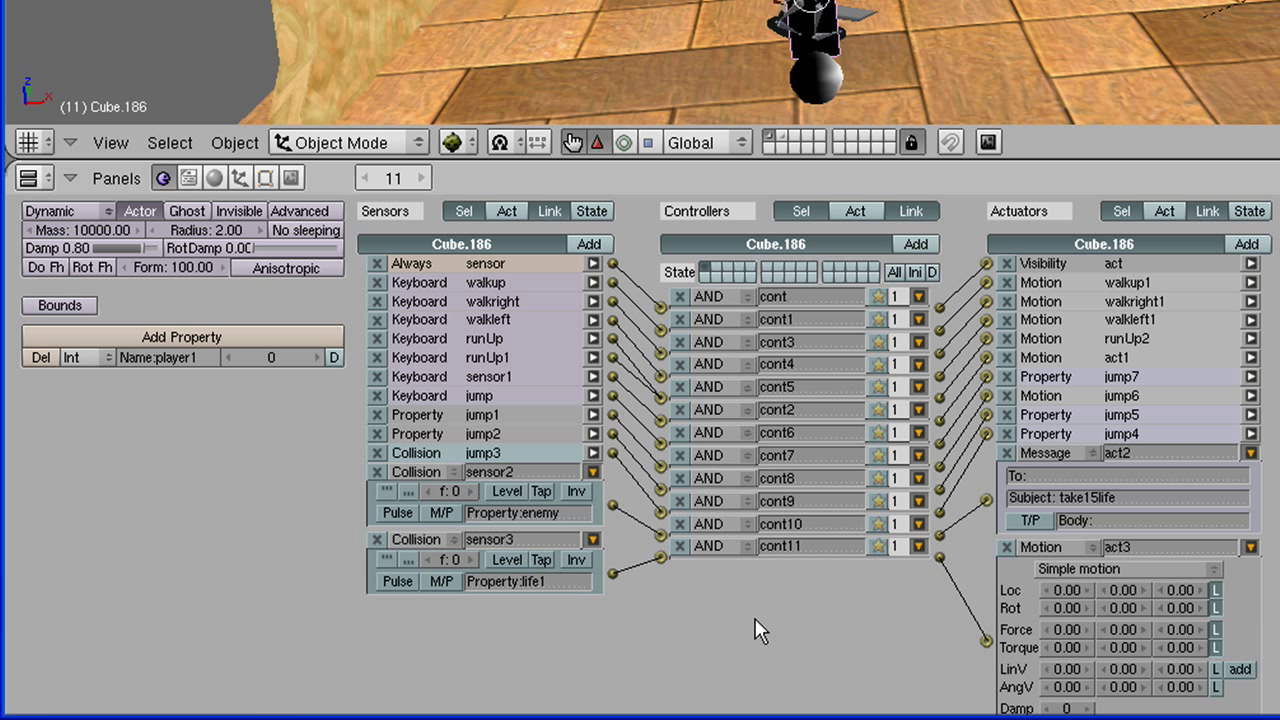
# Step: Change the player's new actuator to Message with the subject give15life
pyautogui.click(1050, 540)
pyautogui.click(1048, 340)
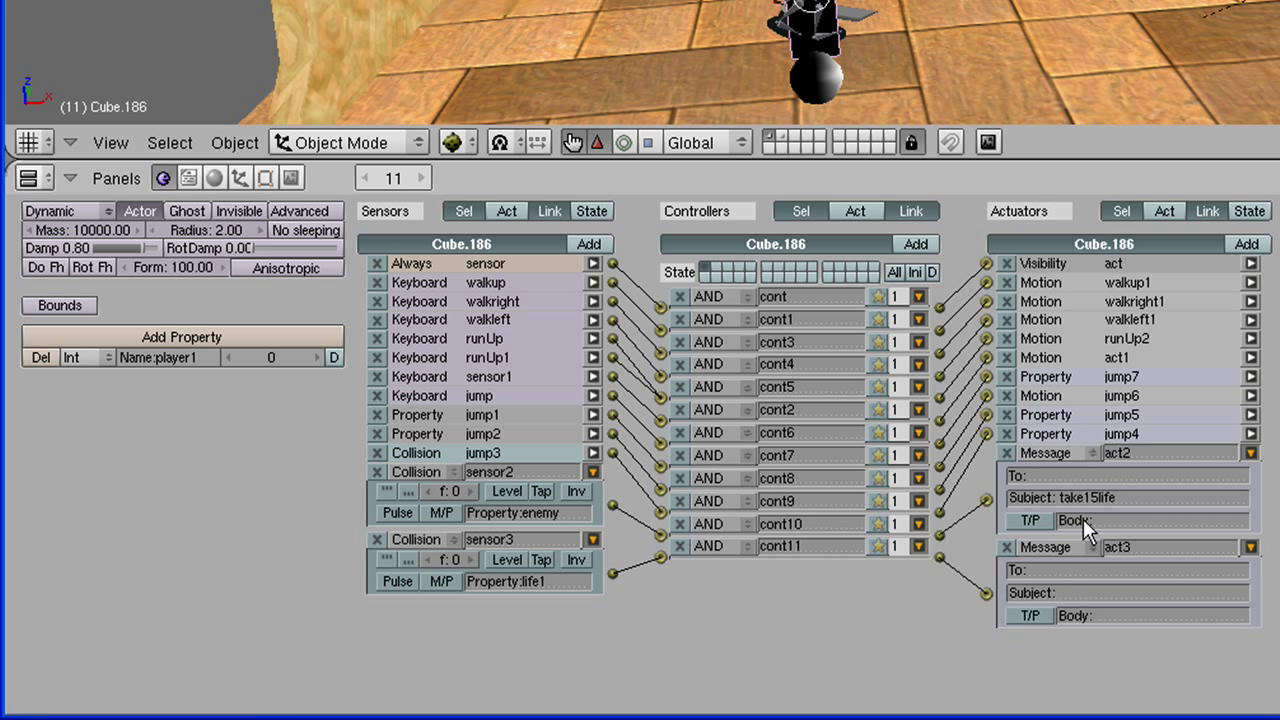
pyautogui.click(1071, 592)
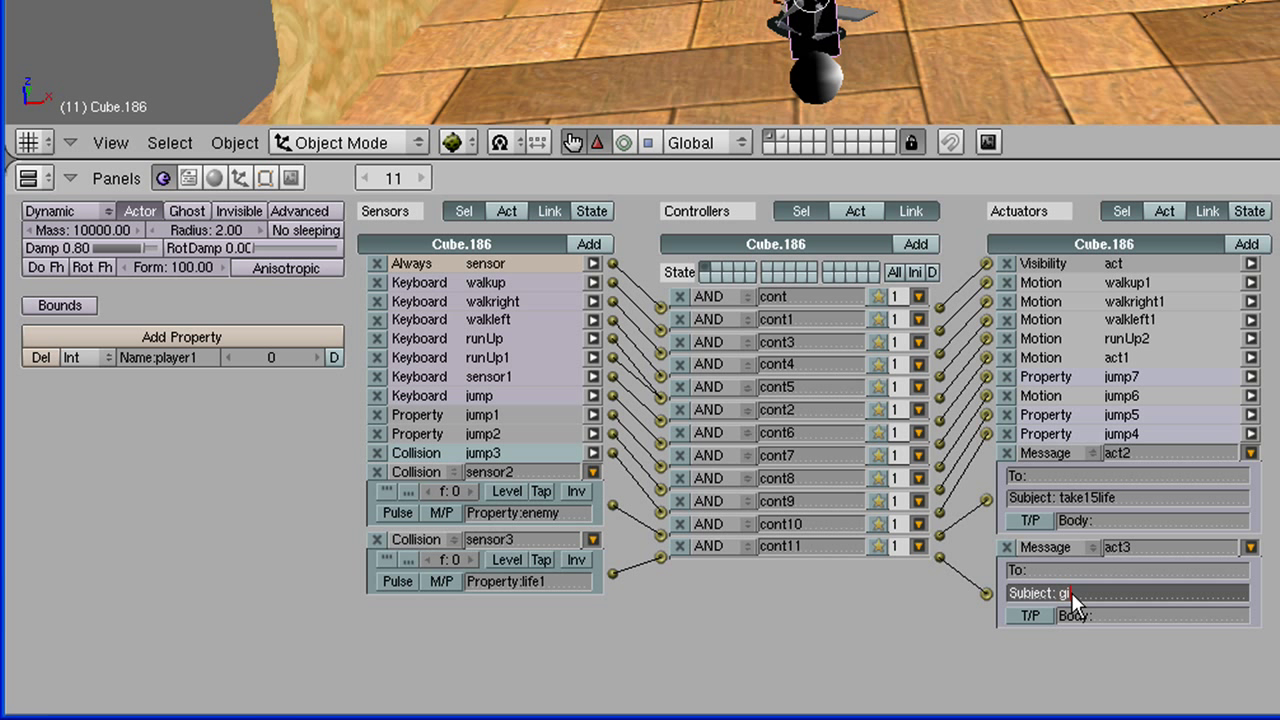
pyautogui.write('give15life')
pyautogui.press('Return')
pyautogui.click(1173, 597)
pyautogui.press('Return')
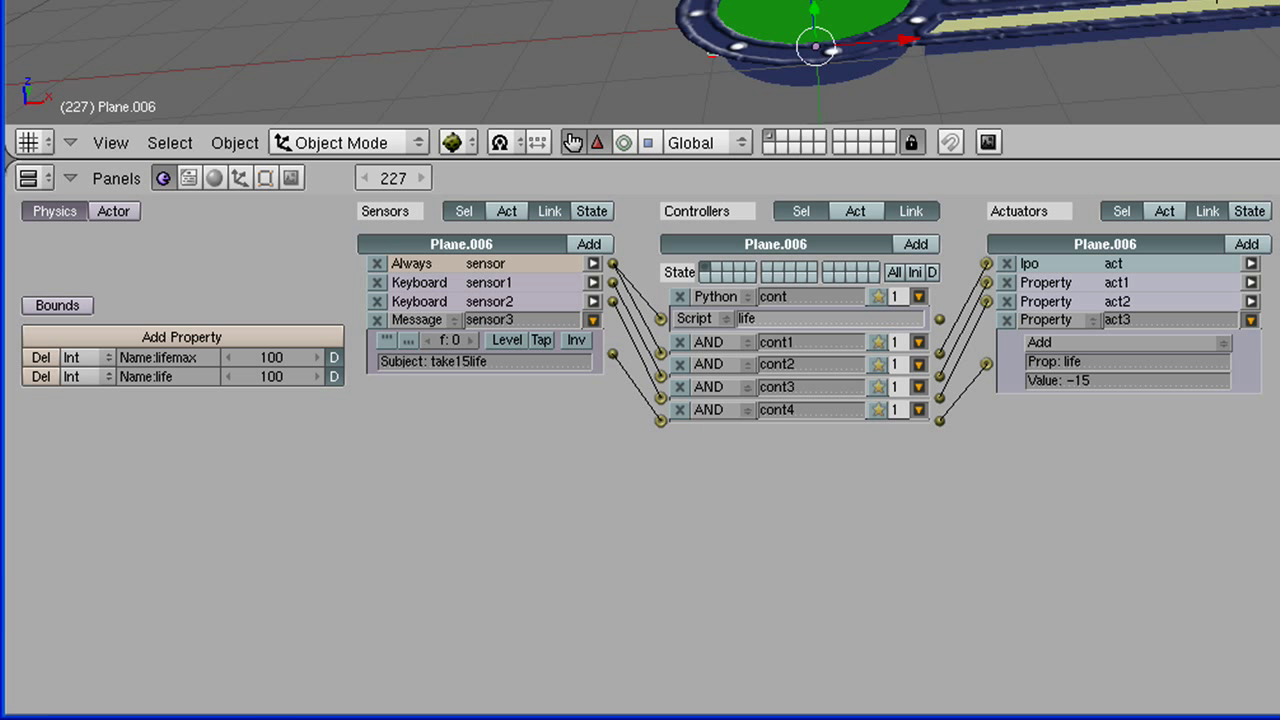
# Step: Add a new sensor, AND controller and actuator to the HUD's life plane and link the three together
pyautogui.press('g')
pyautogui.press('Escape')
pyautogui.click(590, 243)
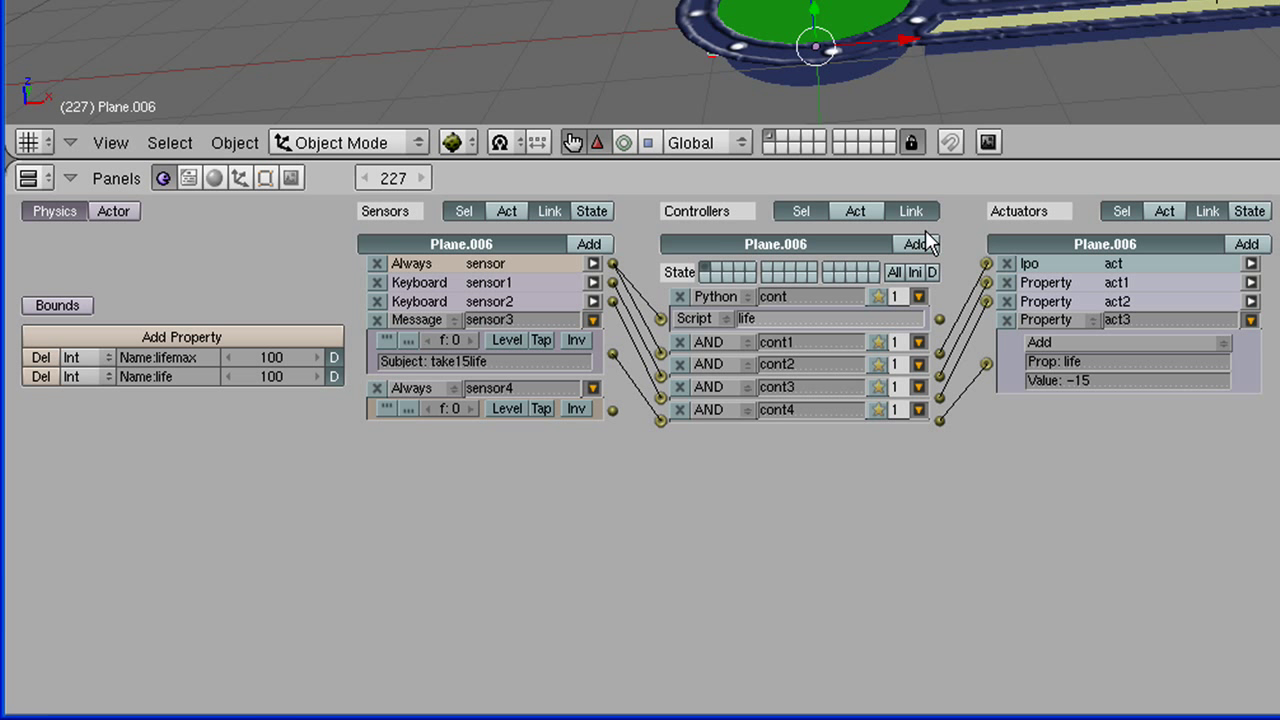
pyautogui.click(918, 244)
pyautogui.click(1244, 245)
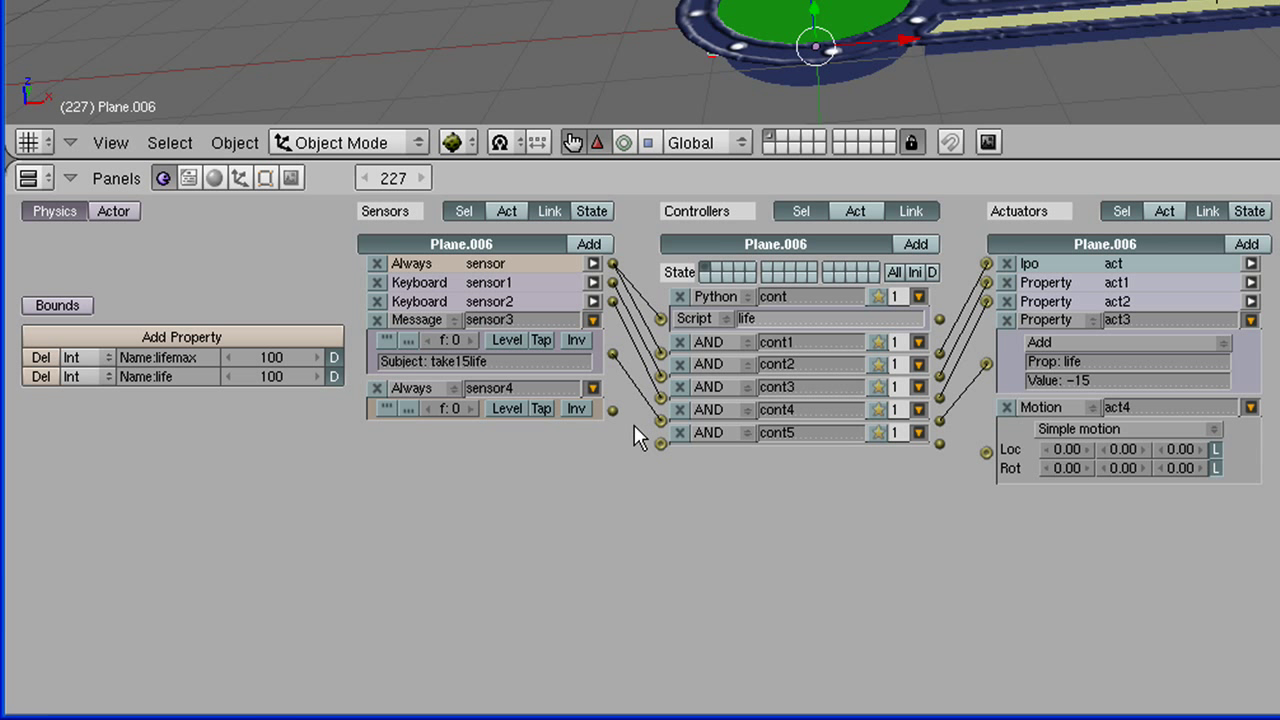
pyautogui.moveTo(613, 410); pyautogui.dragTo(660, 442)
pyautogui.moveTo(987, 446); pyautogui.dragTo(986, 451)
# Step: Change the life plane's new sensor to Message with the subject give15life
pyautogui.click(435, 384)
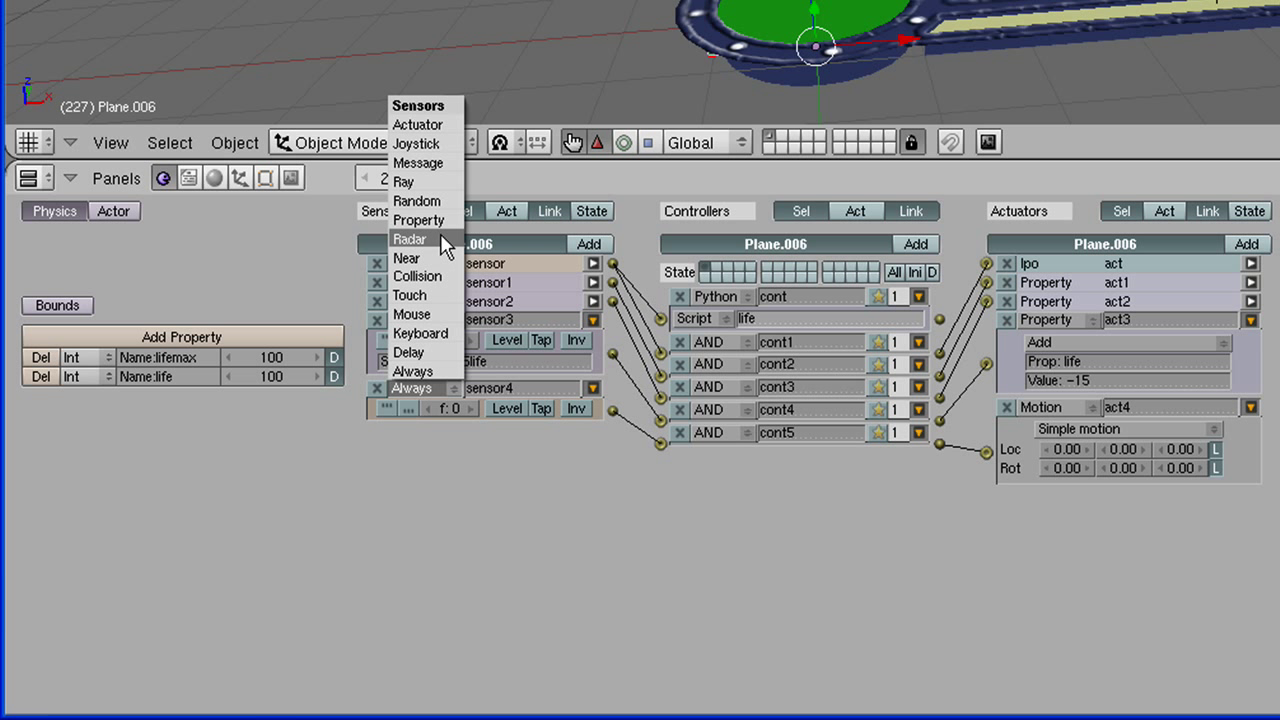
pyautogui.click(420, 163)
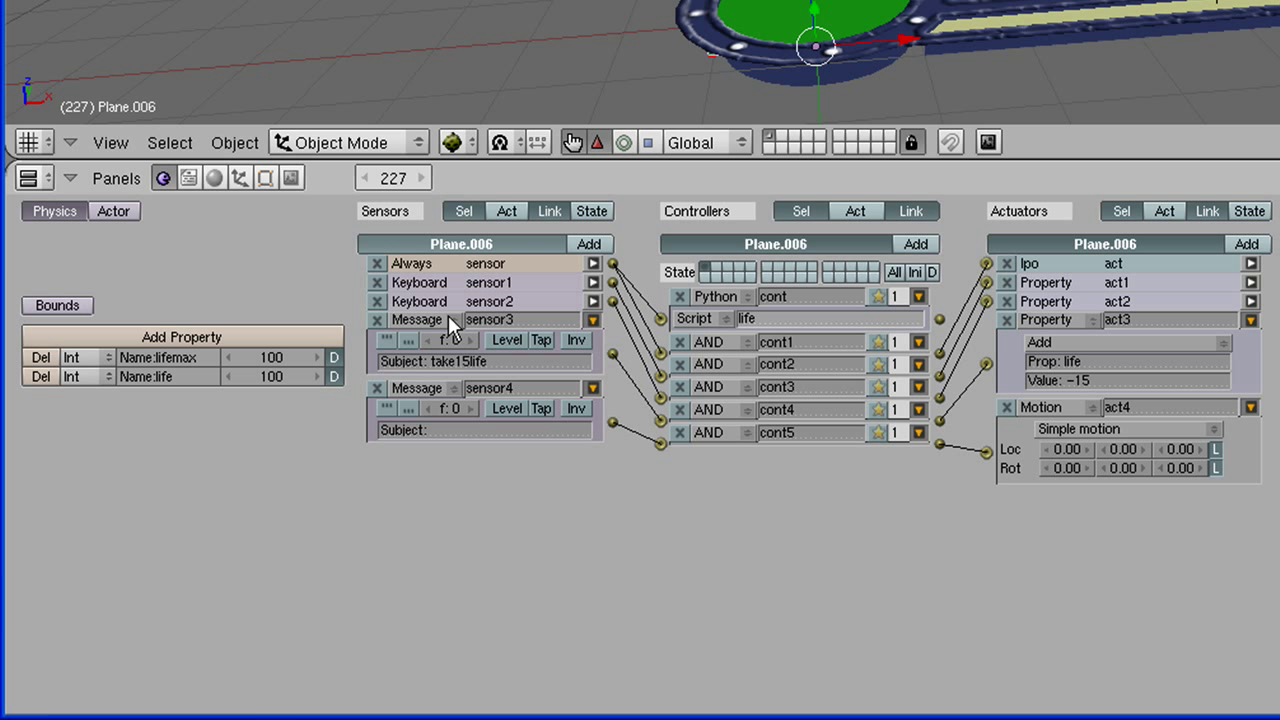
pyautogui.click(466, 430)
pyautogui.press('Return')
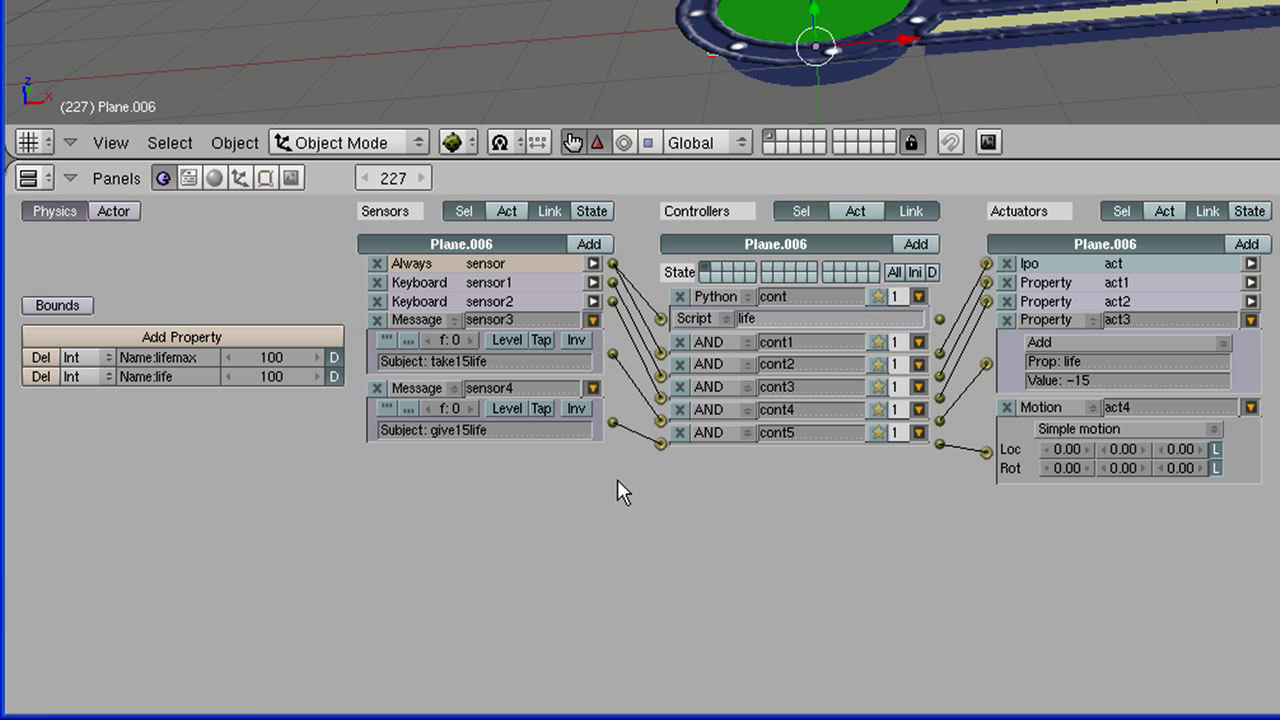
# Step: Change the life plane's new actuator to a Property Add on life with the value 15
pyautogui.click(1046, 407)
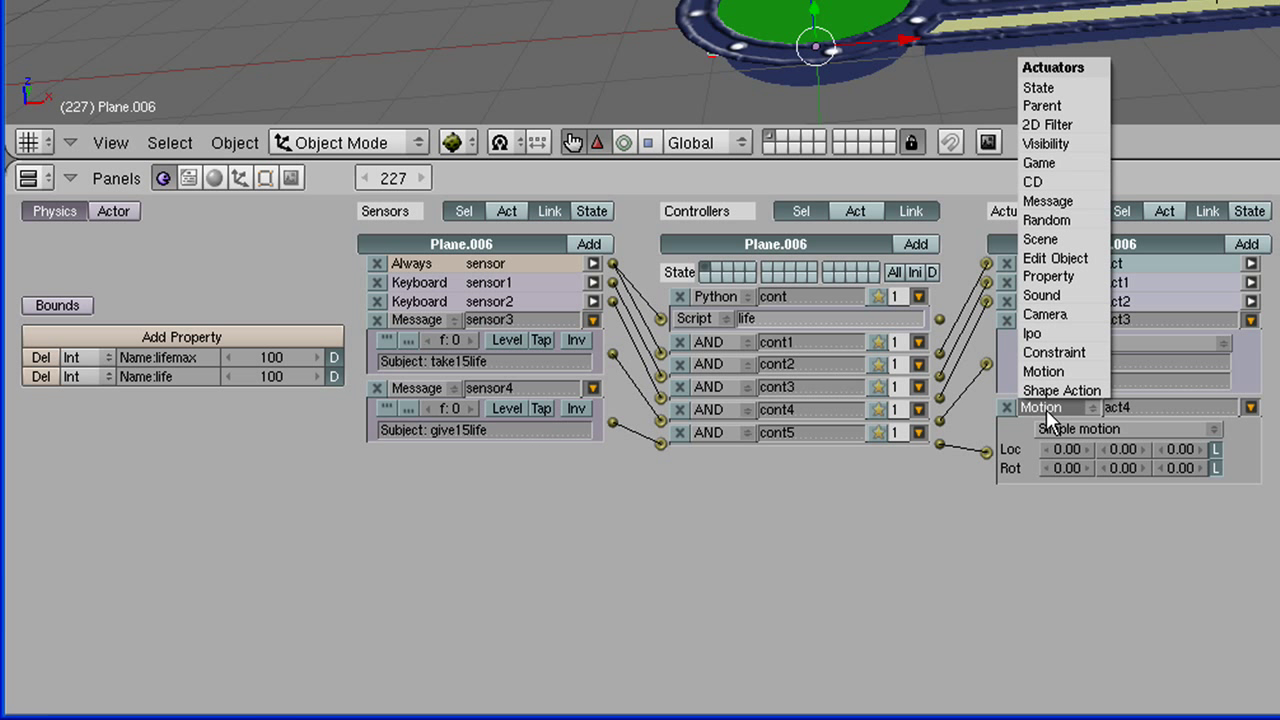
pyautogui.click(1075, 276)
pyautogui.click(1074, 430)
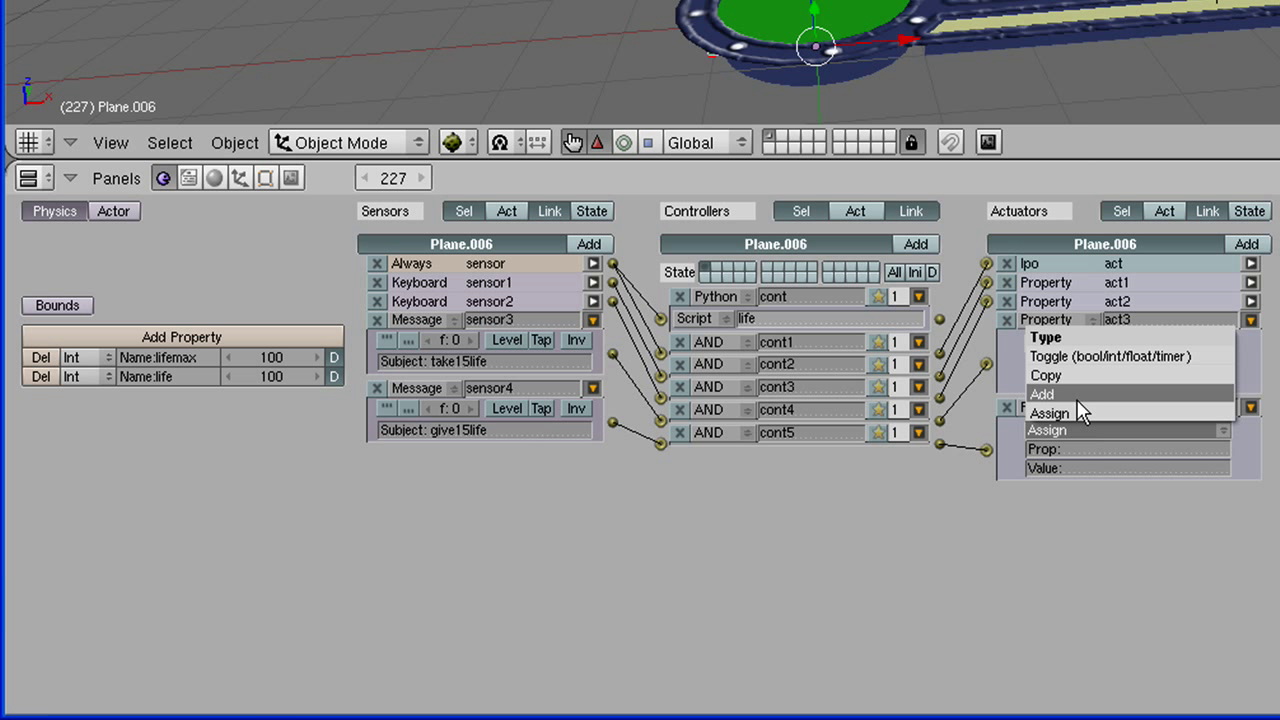
pyautogui.click(1077, 396)
pyautogui.click(1079, 451)
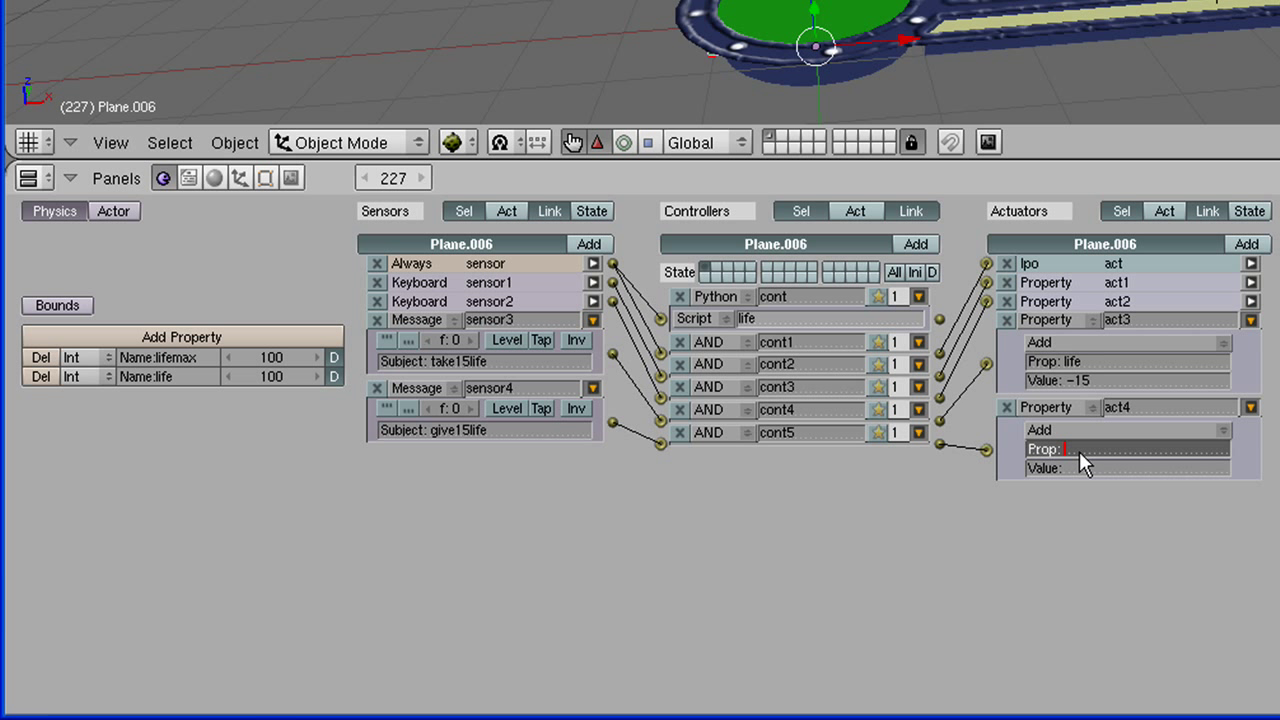
pyautogui.write('life')
pyautogui.press('Return')
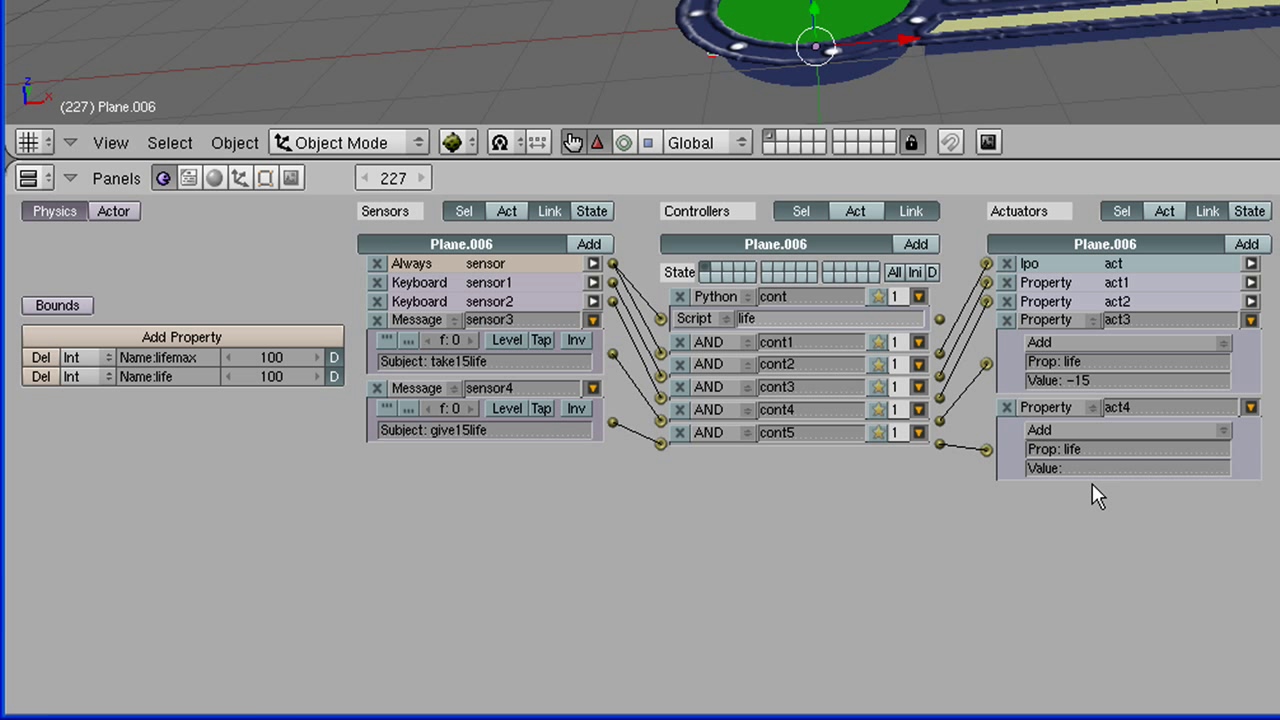
pyautogui.click(1092, 470)
pyautogui.write('15')
pyautogui.press('Return')
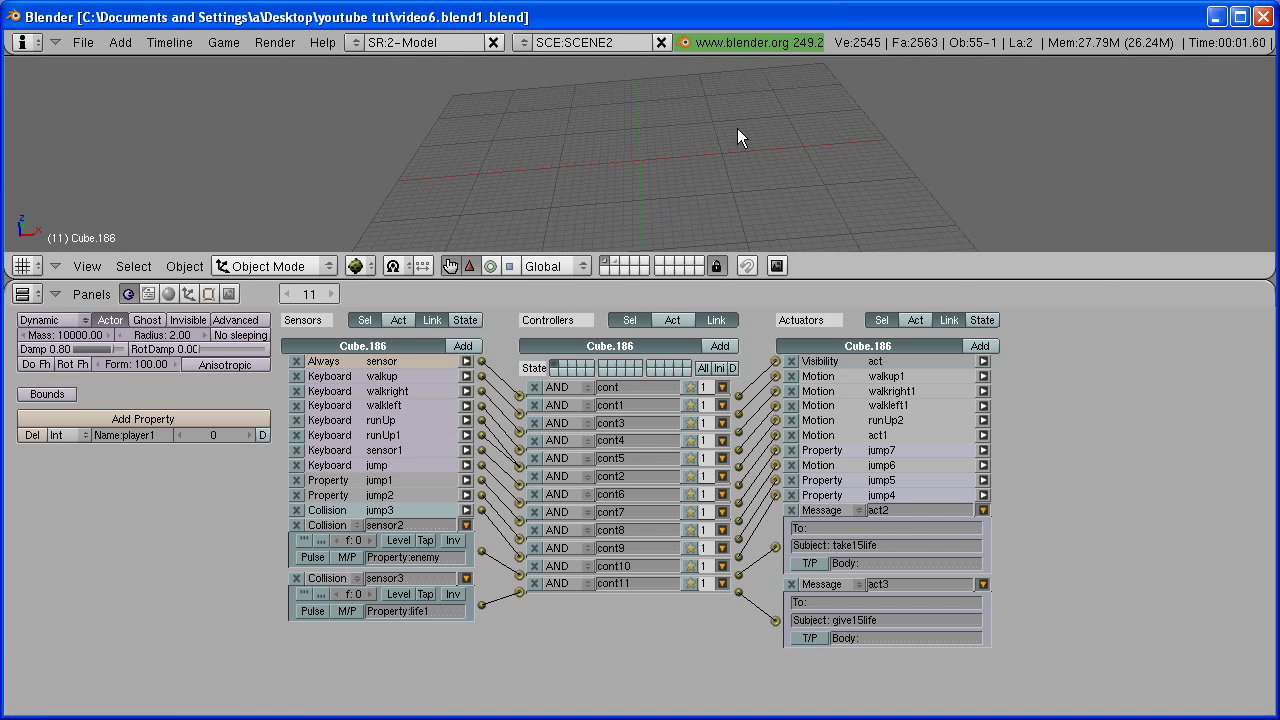
# Step: Choose SCENE2 as the working scene and centre the view on the player cube
pyautogui.click(528, 46)
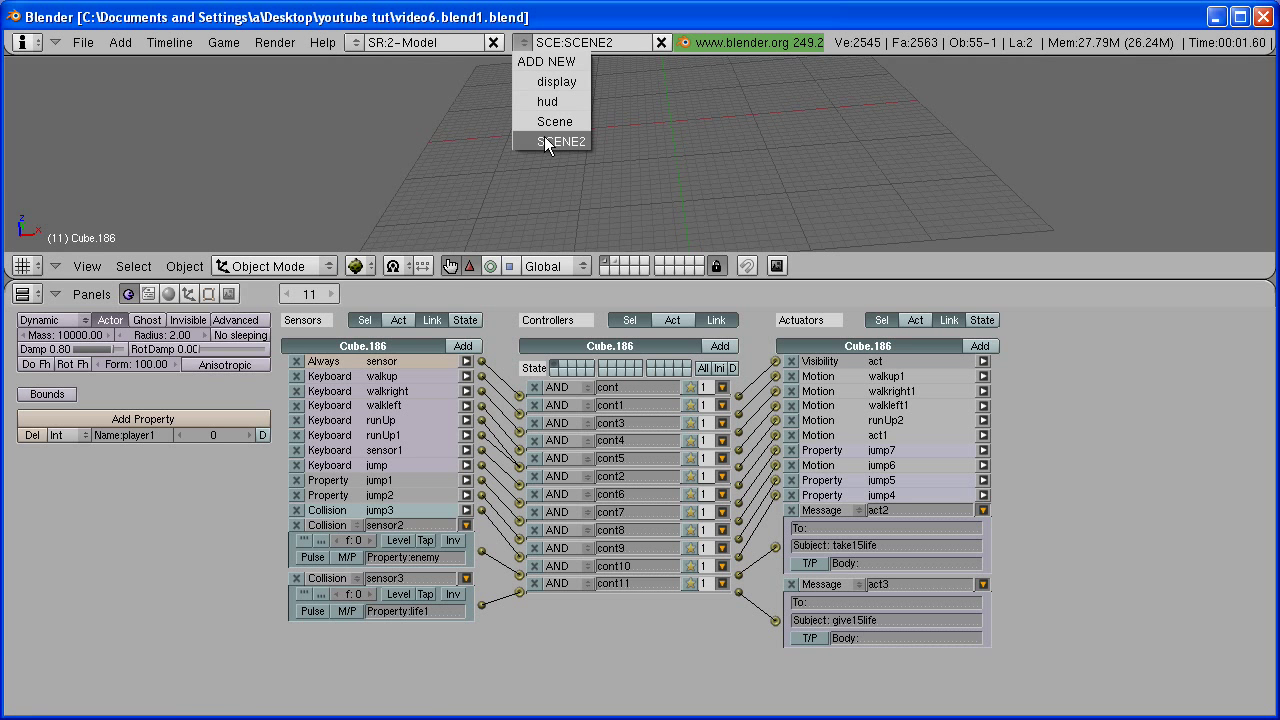
pyautogui.click(544, 136)
pyautogui.moveTo(748, 99)
pyautogui.keyDown('shift'); pyautogui.mouseDown(button='middle')
pyautogui.moveTo(725, 110)
pyautogui.moveTo(753, 119)
pyautogui.mouseUp(button='middle'); pyautogui.keyUp('shift')
pyautogui.press('KP_Decimal')
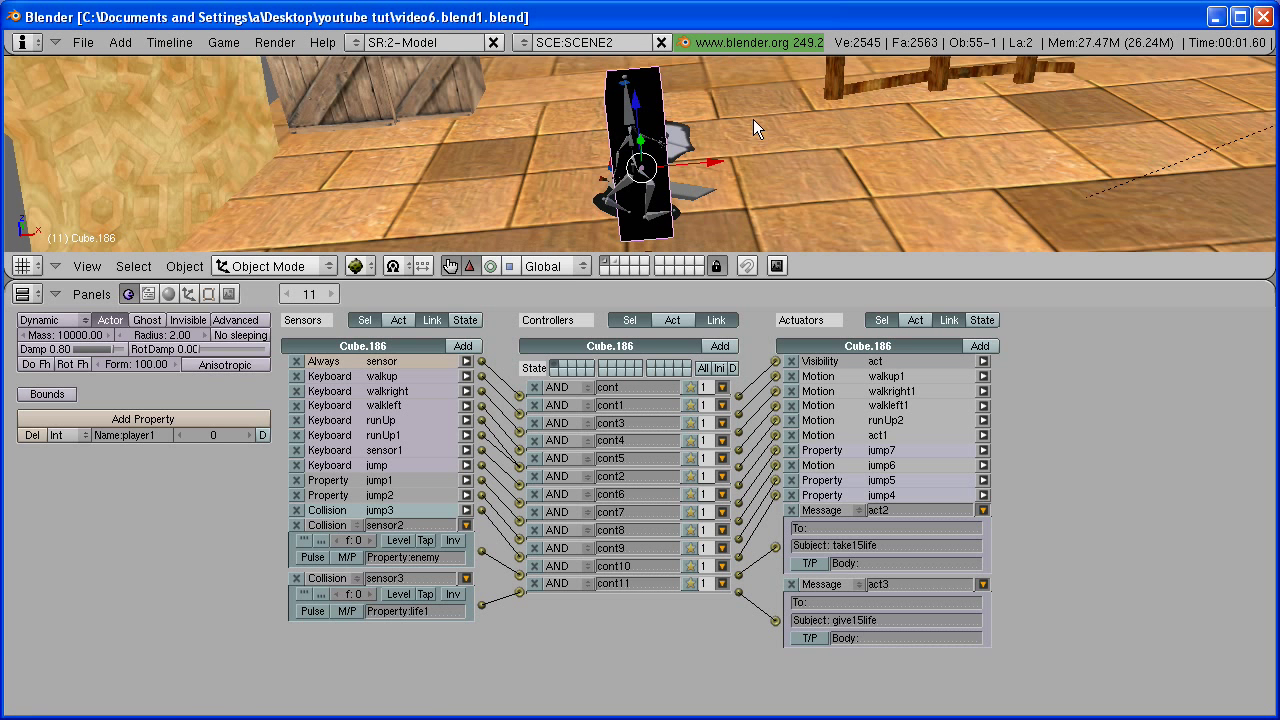
# Step: Move the life1 sphere in top view to a clear floor spot above the player
pyautogui.press('KP_7')
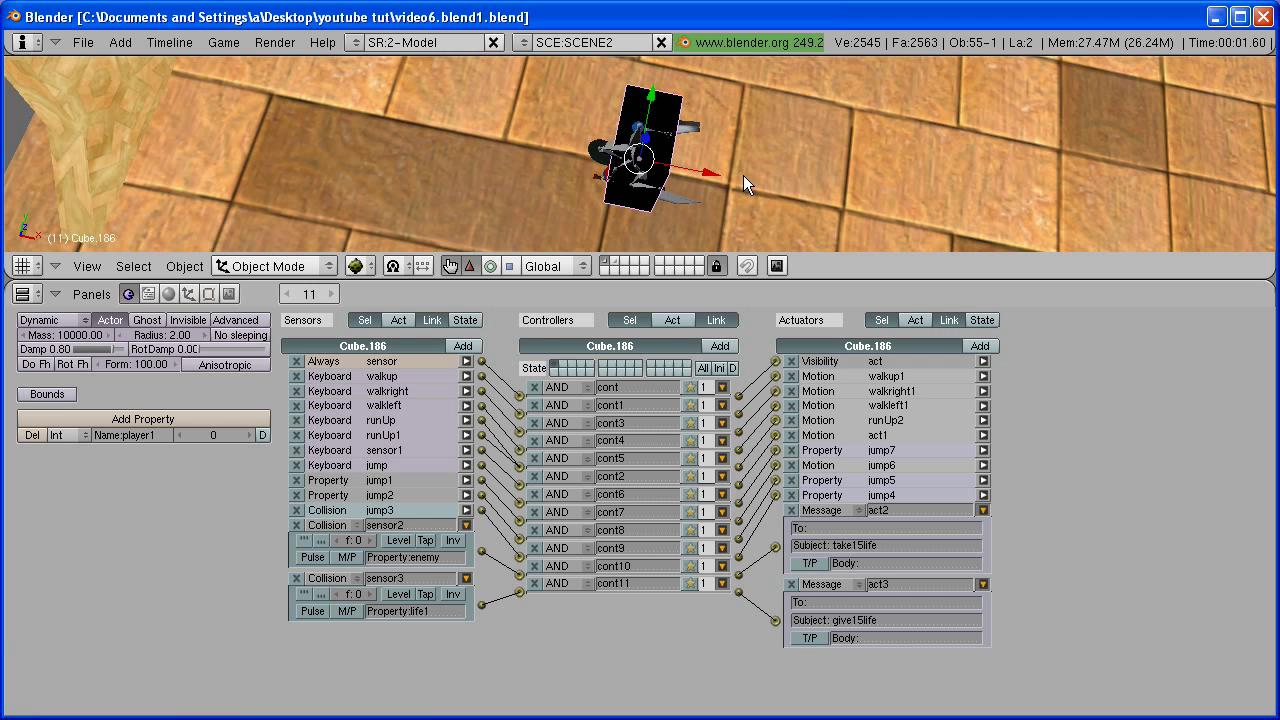
pyautogui.scroll(2, 690, 168)
pyautogui.scroll(-3, 688, 169)
pyautogui.rightClick(648, 217)
pyautogui.press('g')
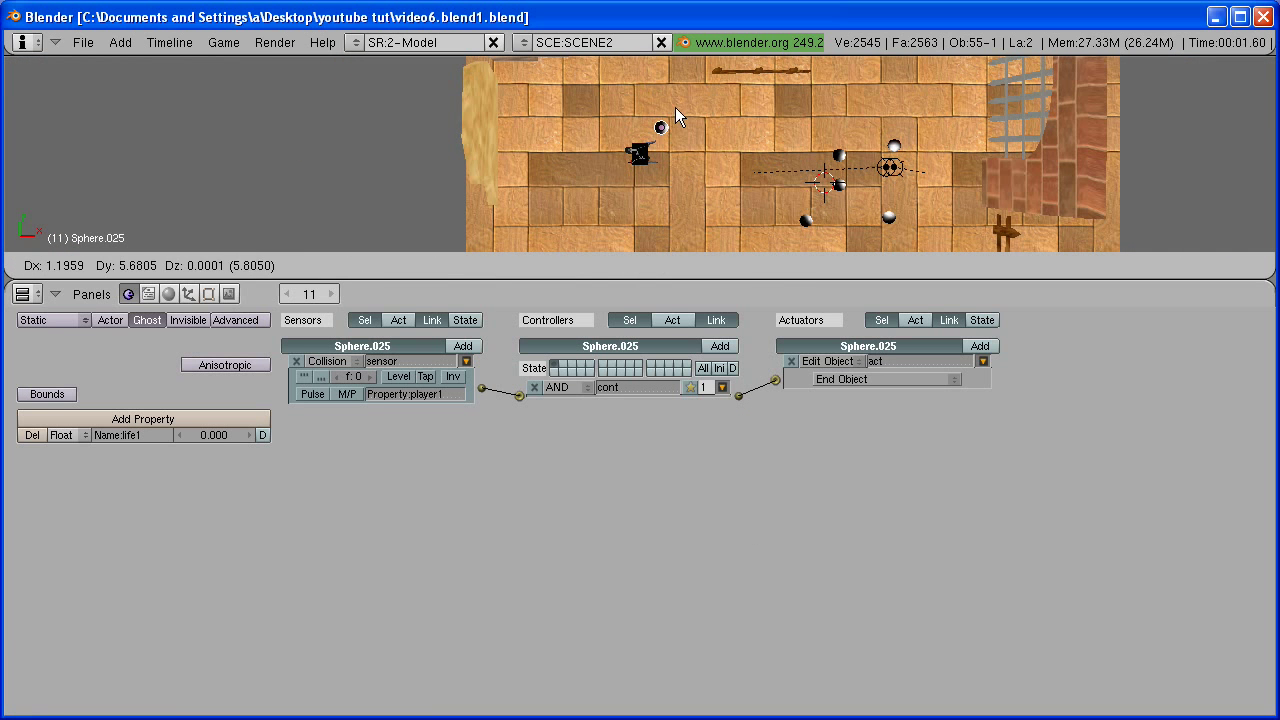
pyautogui.click(652, 108)
# Step: Duplicate the life1 sphere twice, placing the copies on the floor to the right of the player and the moved sphere
pyautogui.hotkey('shift', 'd')
pyautogui.click(689, 108)
pyautogui.hotkey('shift', 'd')
pyautogui.click(695, 146)
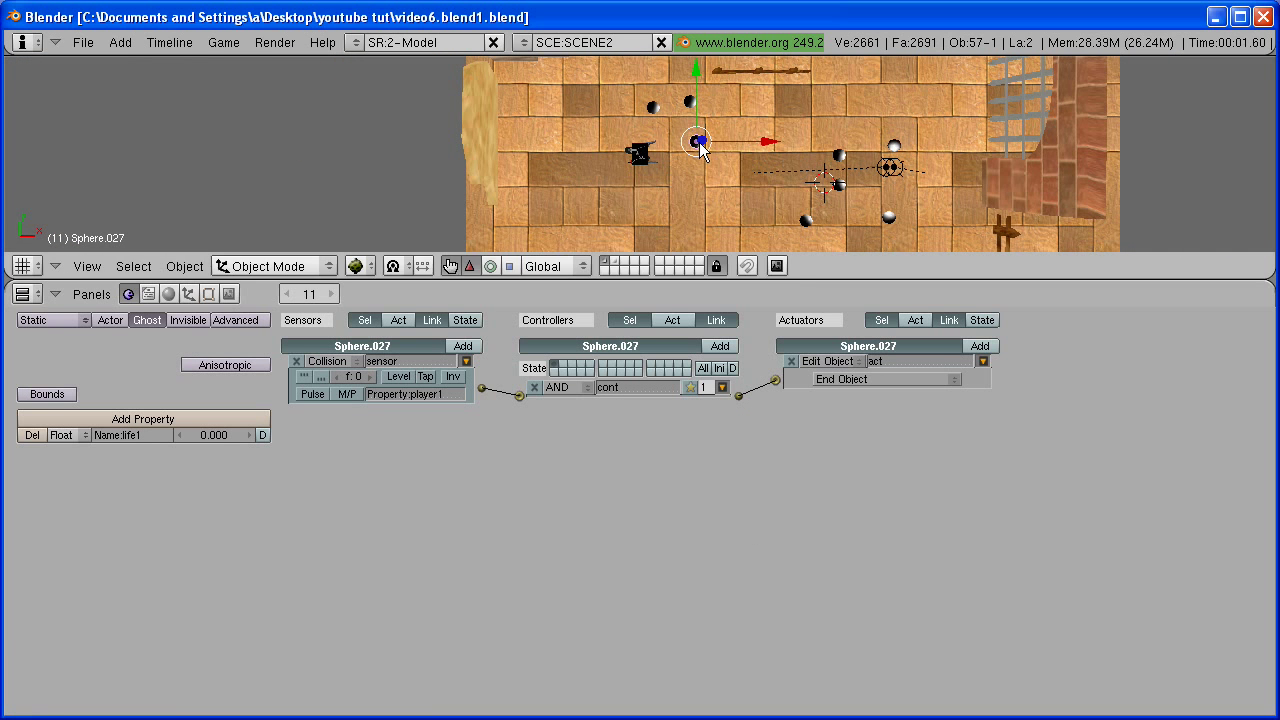
# Step: Duplicate the life1 sphere twice more, placing both copies on the floor above the player in top view, and deselect everything
pyautogui.hotkey('shift', 'd')
pyautogui.click(607, 110)
pyautogui.hotkey('shift', 'd')
pyautogui.click(645, 91)
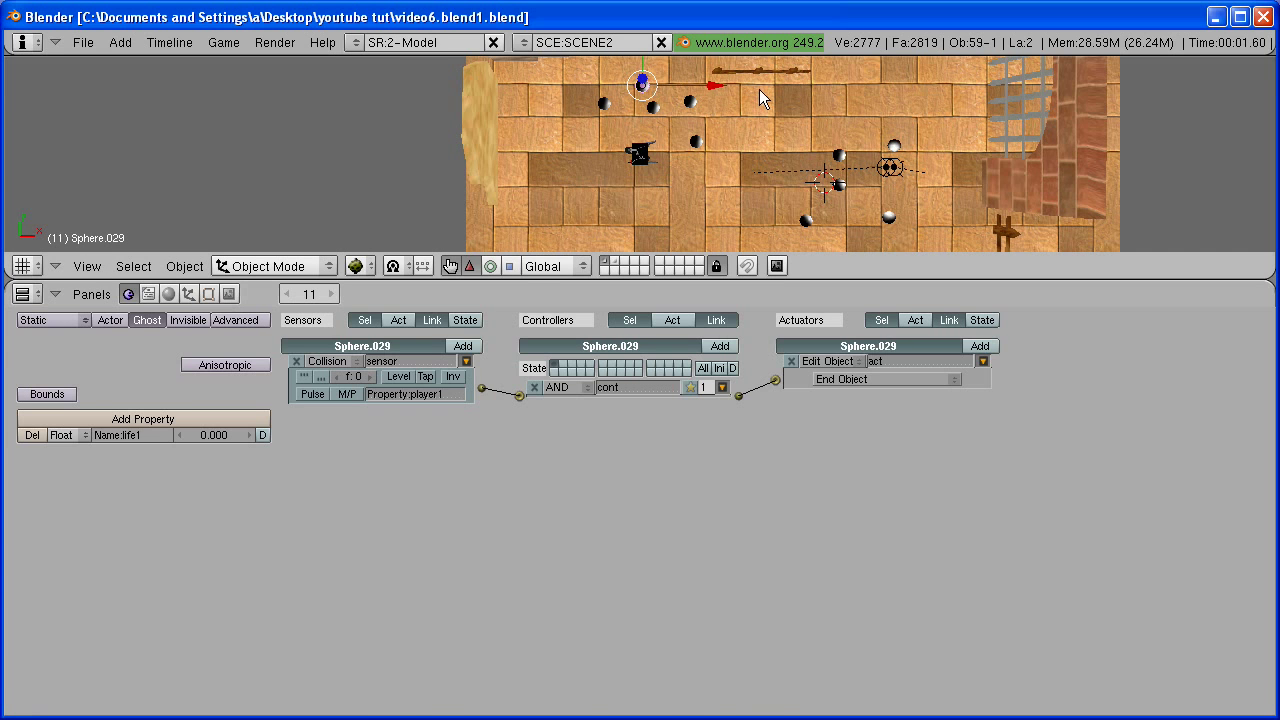
pyautogui.press('a')
# Step: Play-test SCENE2 full-size through the camera, walking the character into the enemy and life spheres, and stop the game
pyautogui.hotkey('ctrl', 'Up')
pyautogui.press('KP_0')
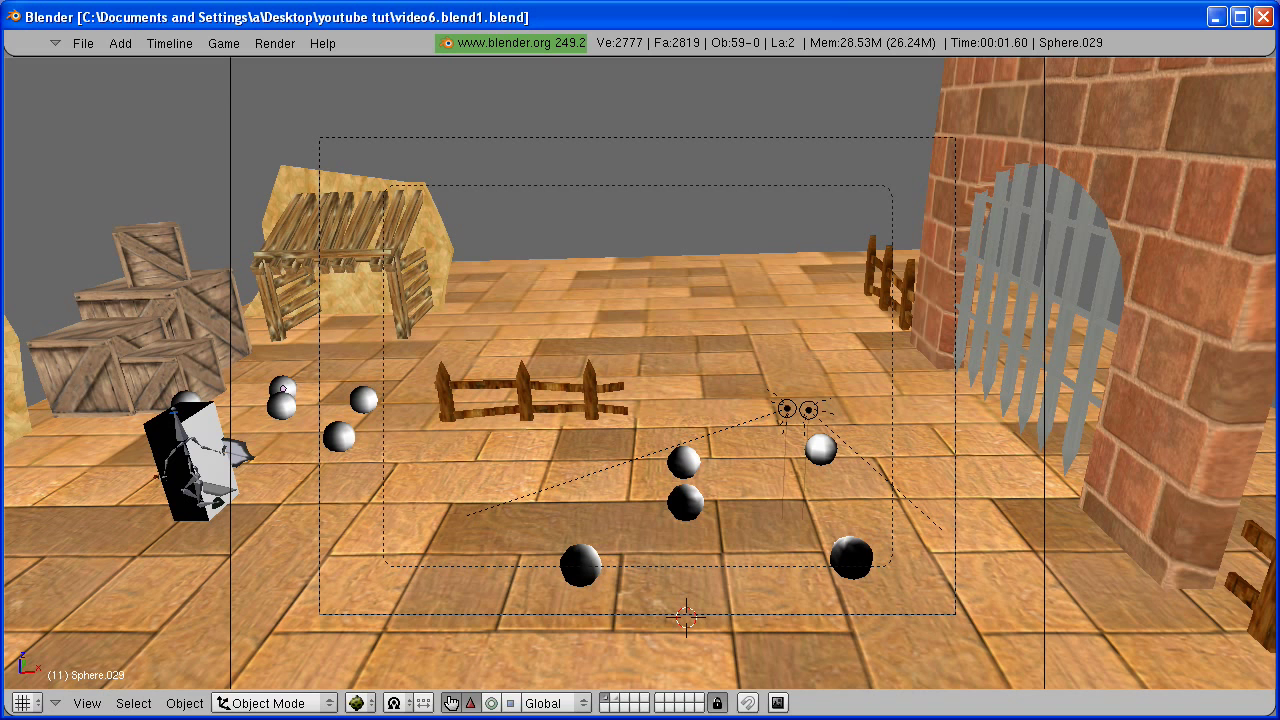
pyautogui.press('p')
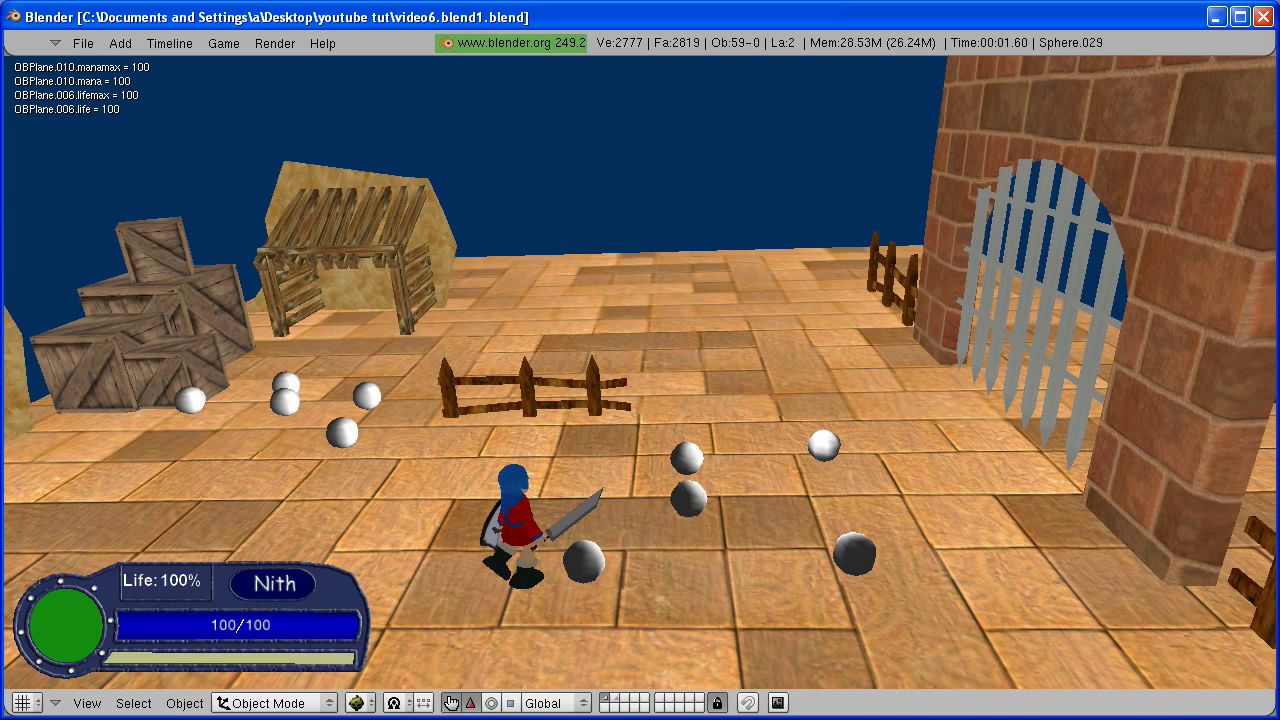
pyautogui.press('Up')
pyautogui.press('Left')
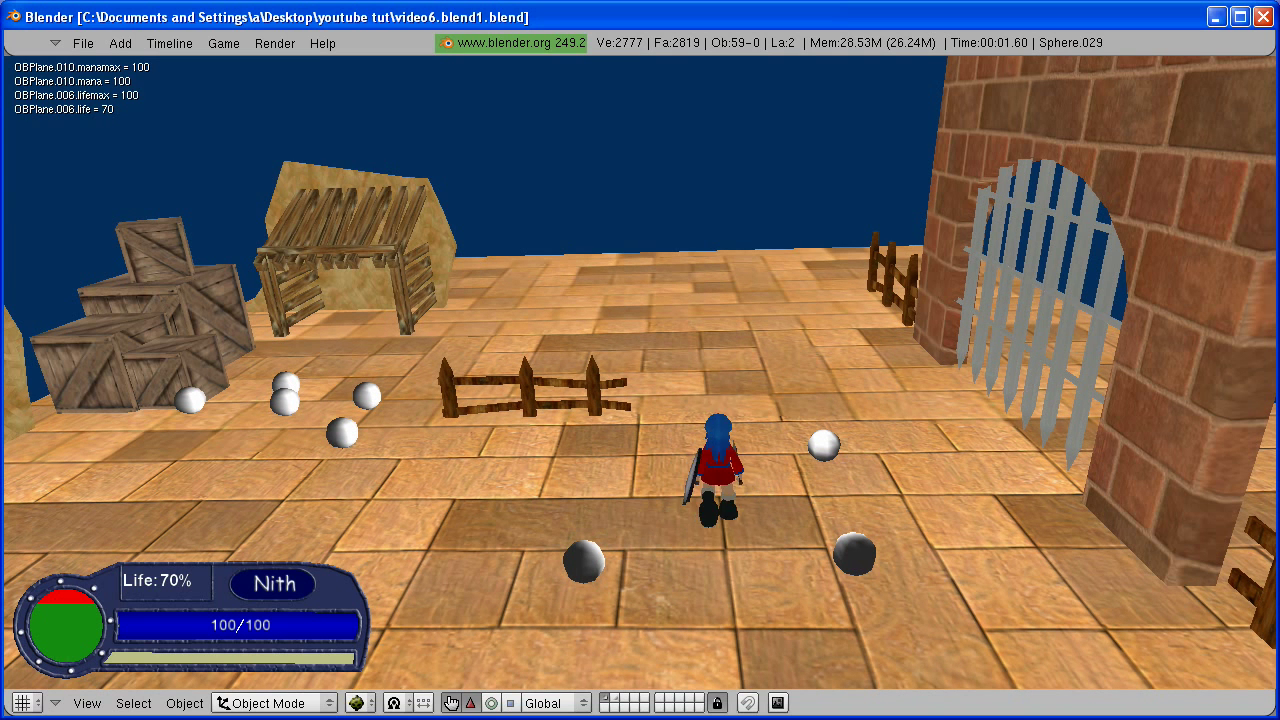
pyautogui.press('Left')
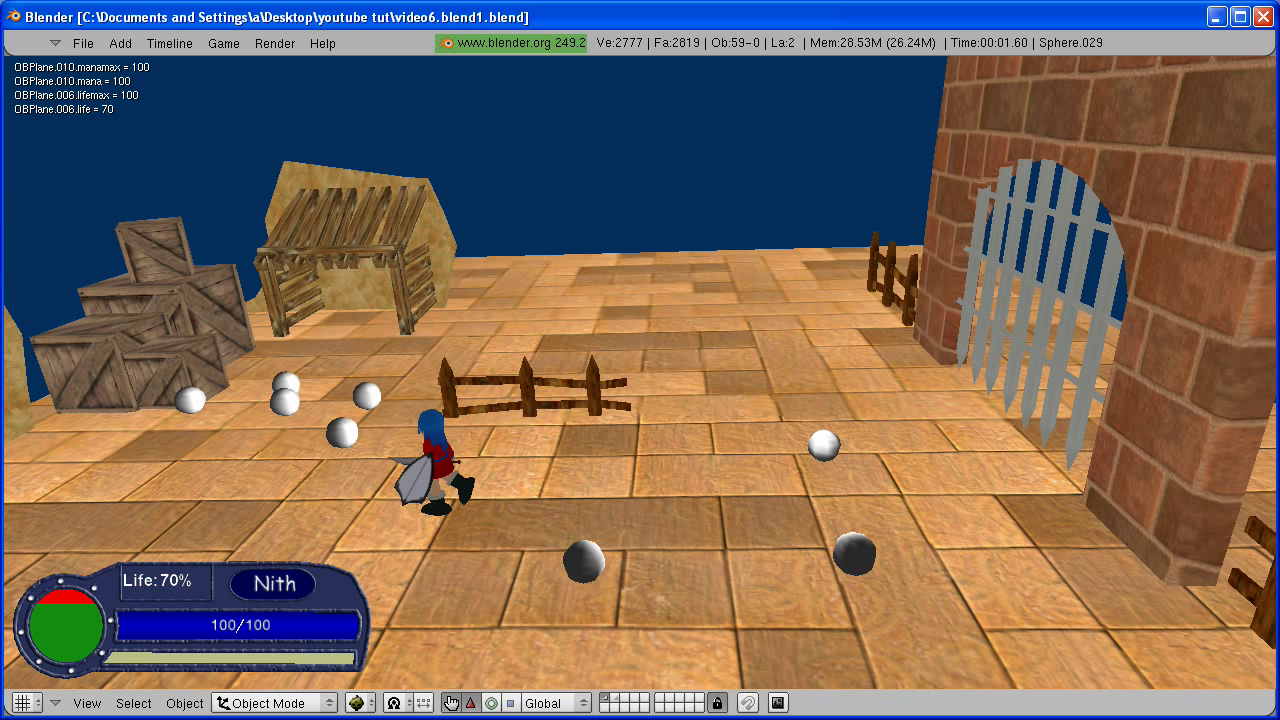
pyautogui.press('Up')
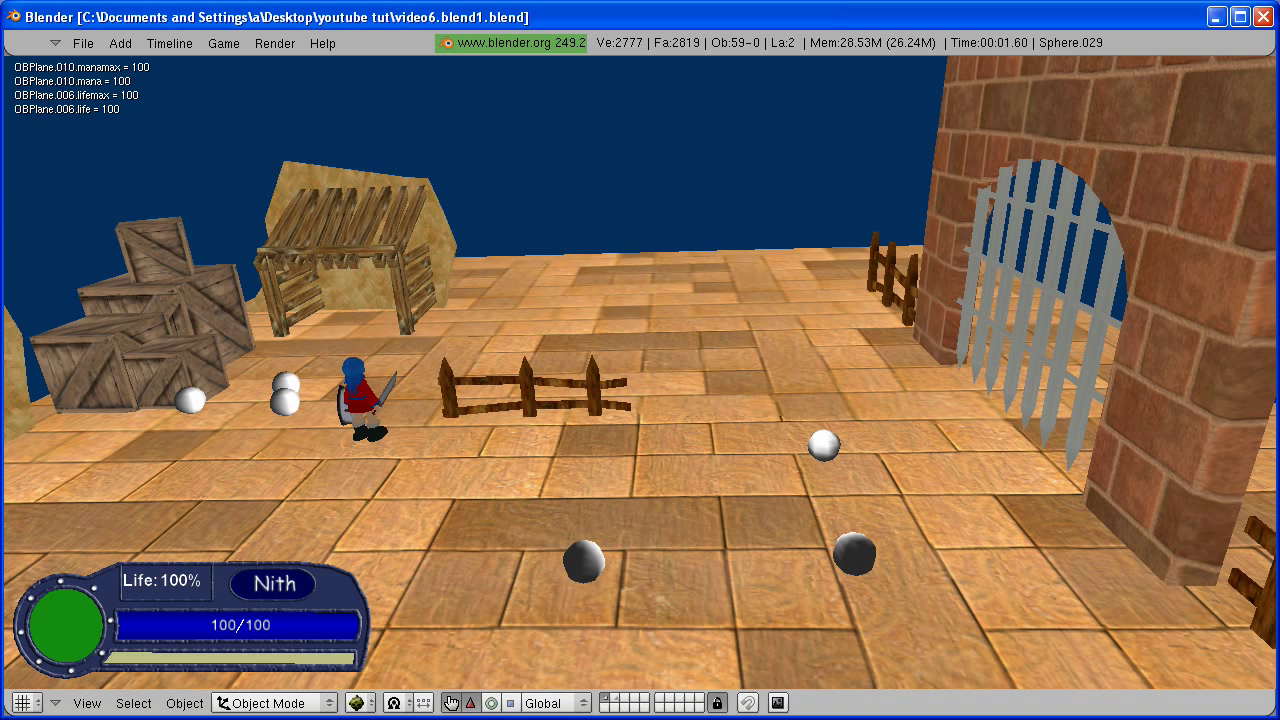
pyautogui.press('Right')
pyautogui.press('Down')
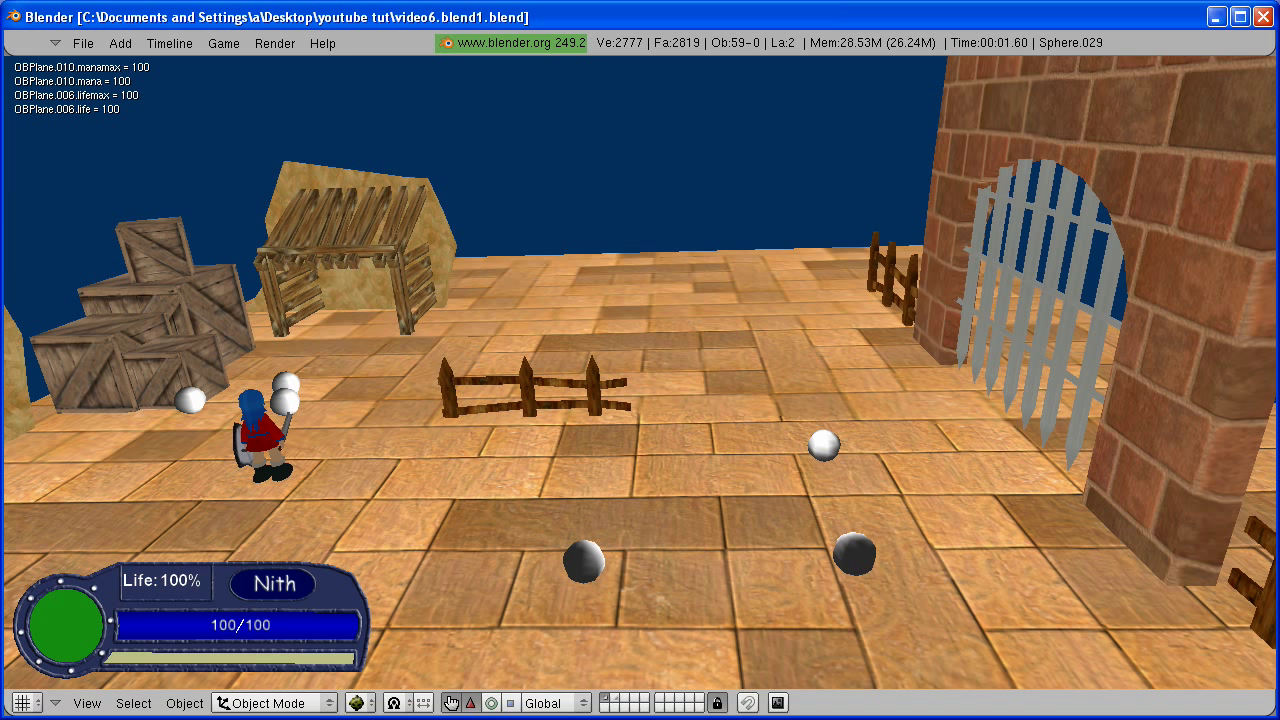
pyautogui.press('Up')
pyautogui.press('Left')
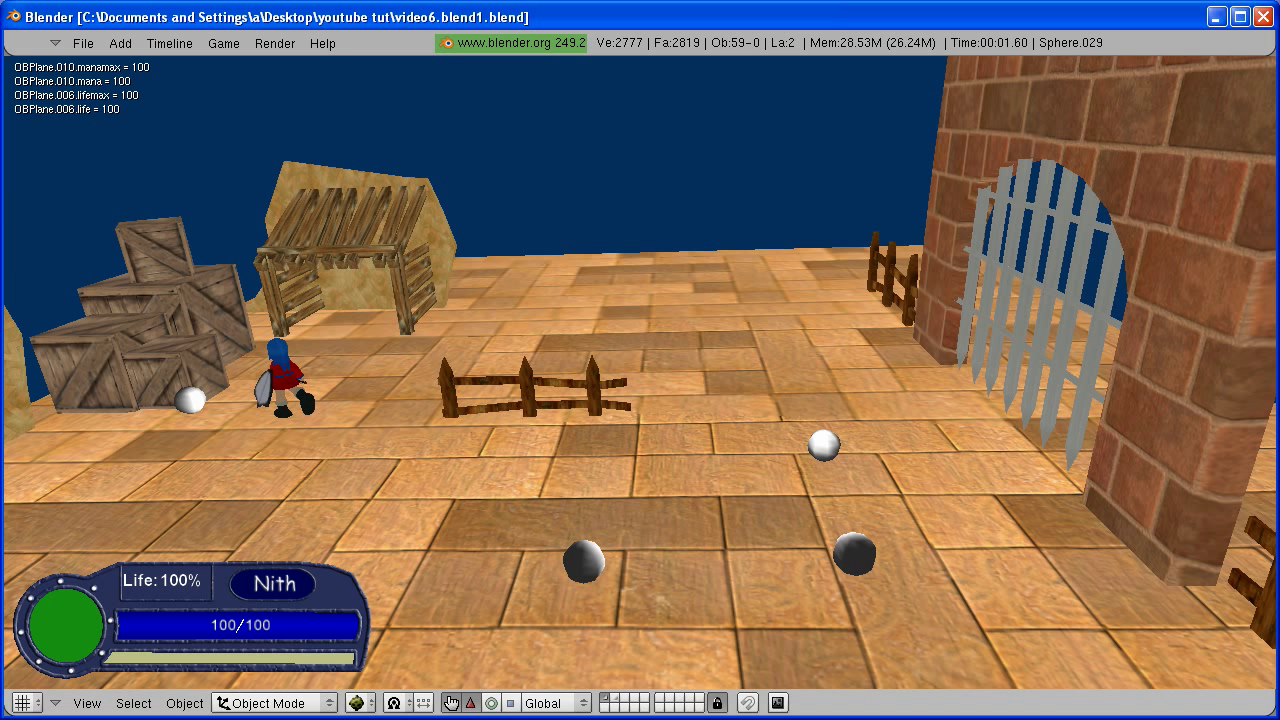
pyautogui.press('Left')
pyautogui.press('Up')
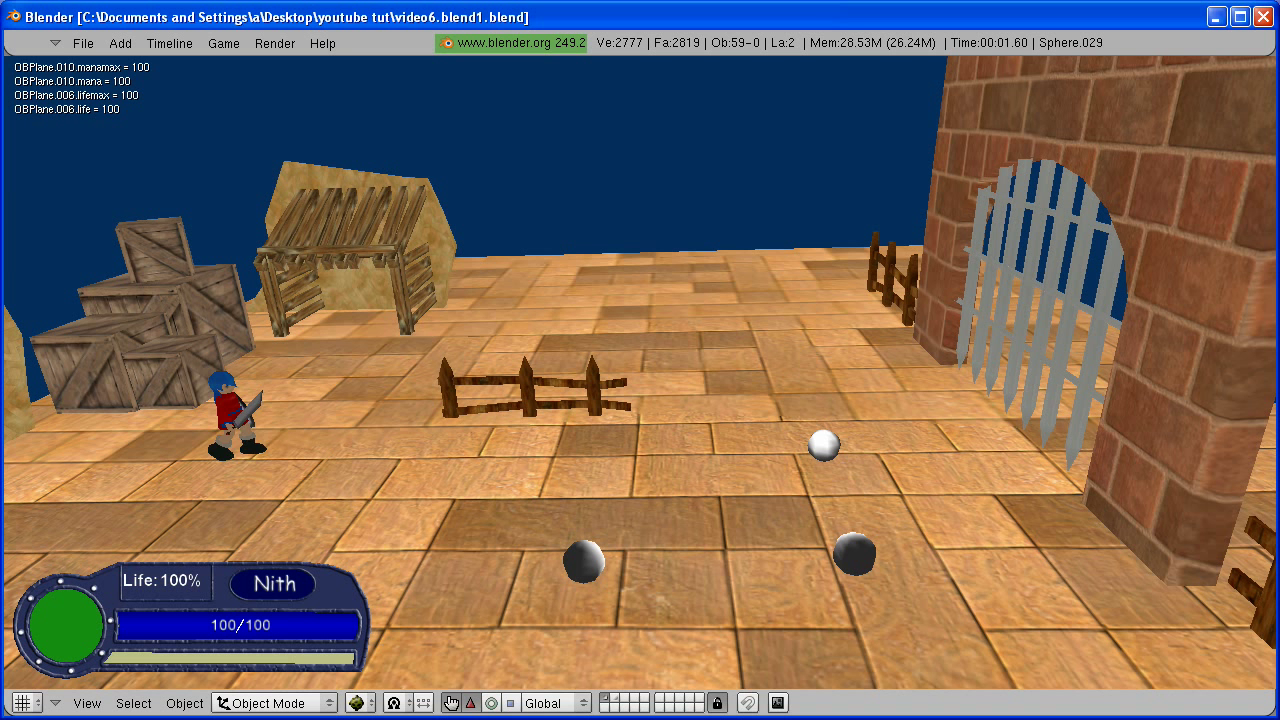
pyautogui.press('Right')
pyautogui.press('Right')
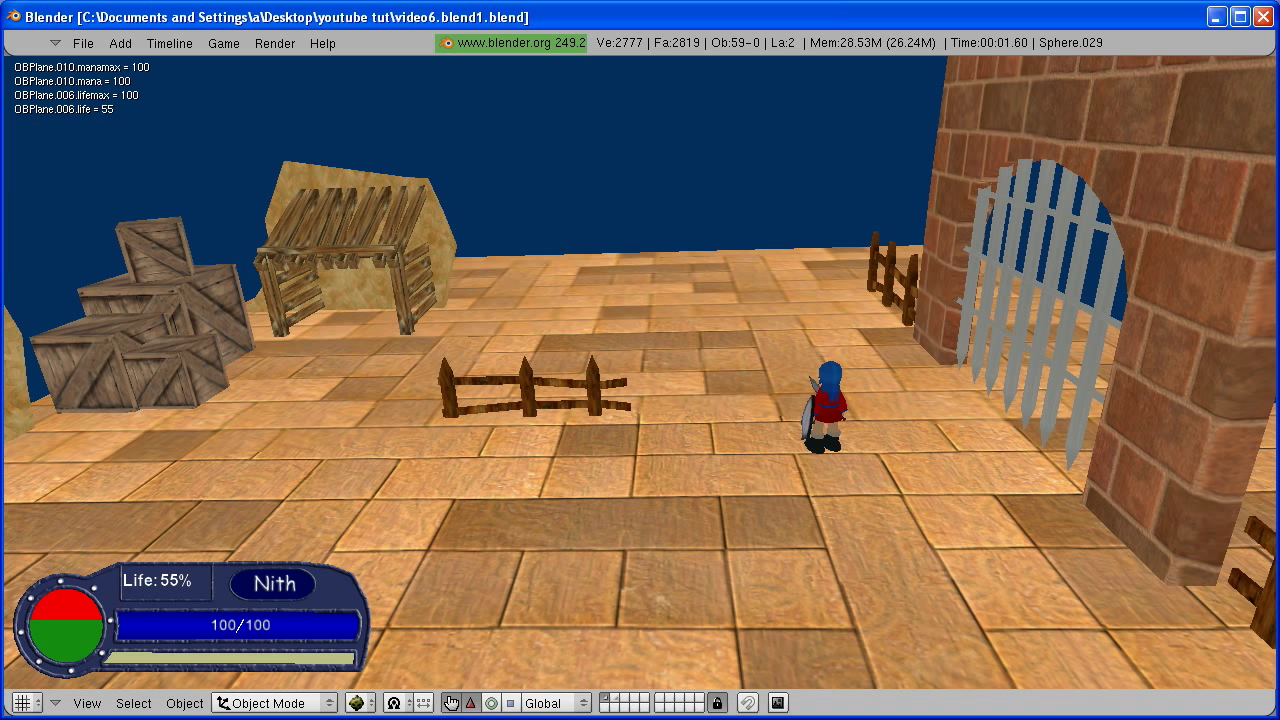
pyautogui.press('Escape')
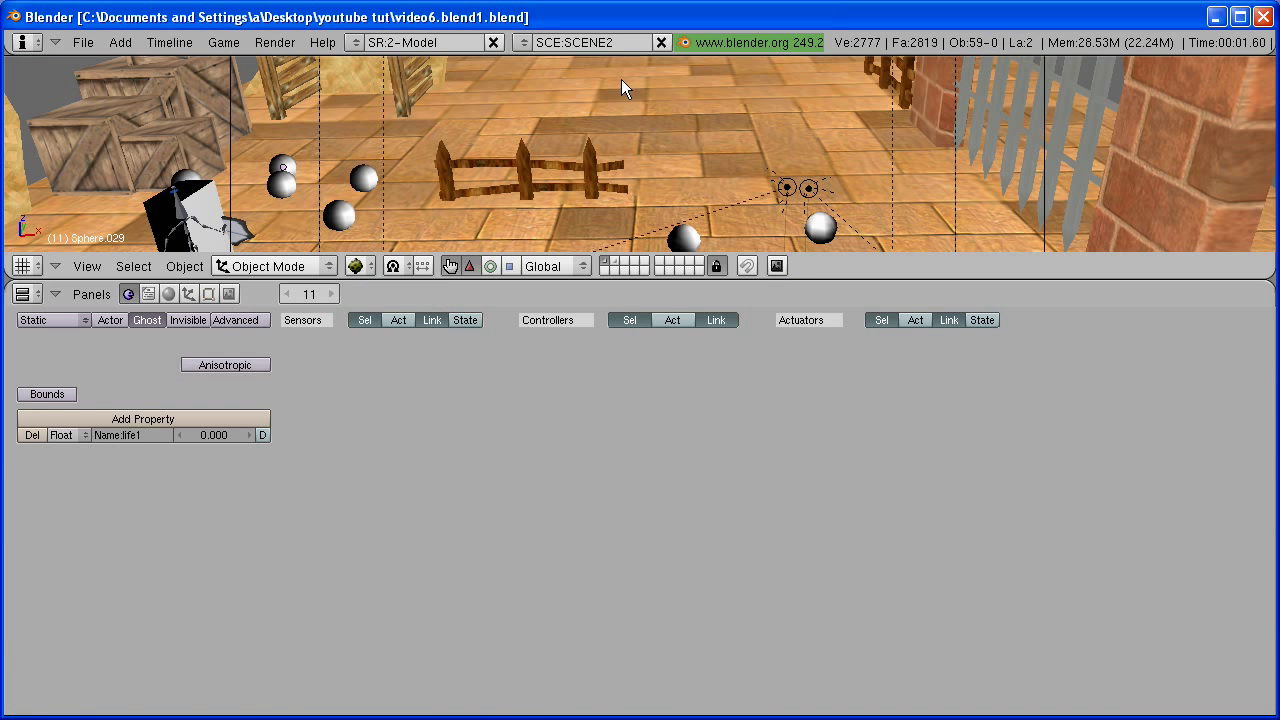
# Step: Switch to the hud scene and collapse the life plane's two Message sensors and its two expanded Property actuators
pyautogui.click(520, 42)
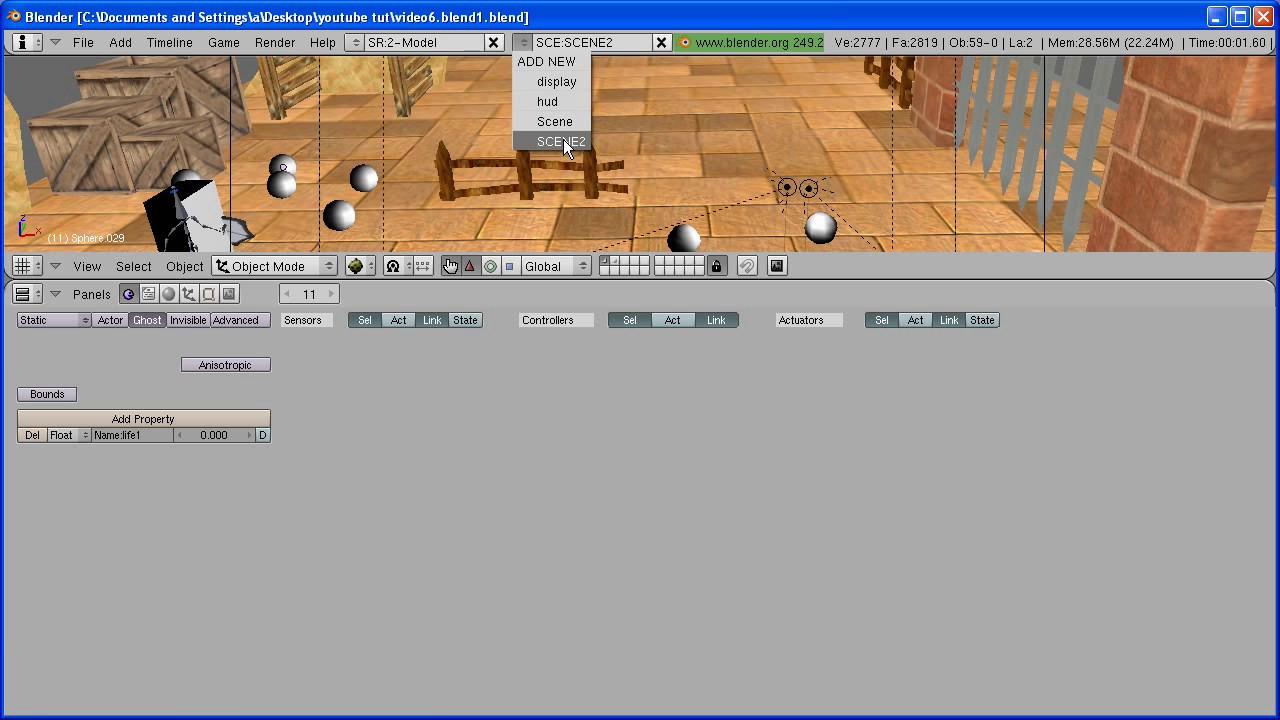
pyautogui.click(562, 101)
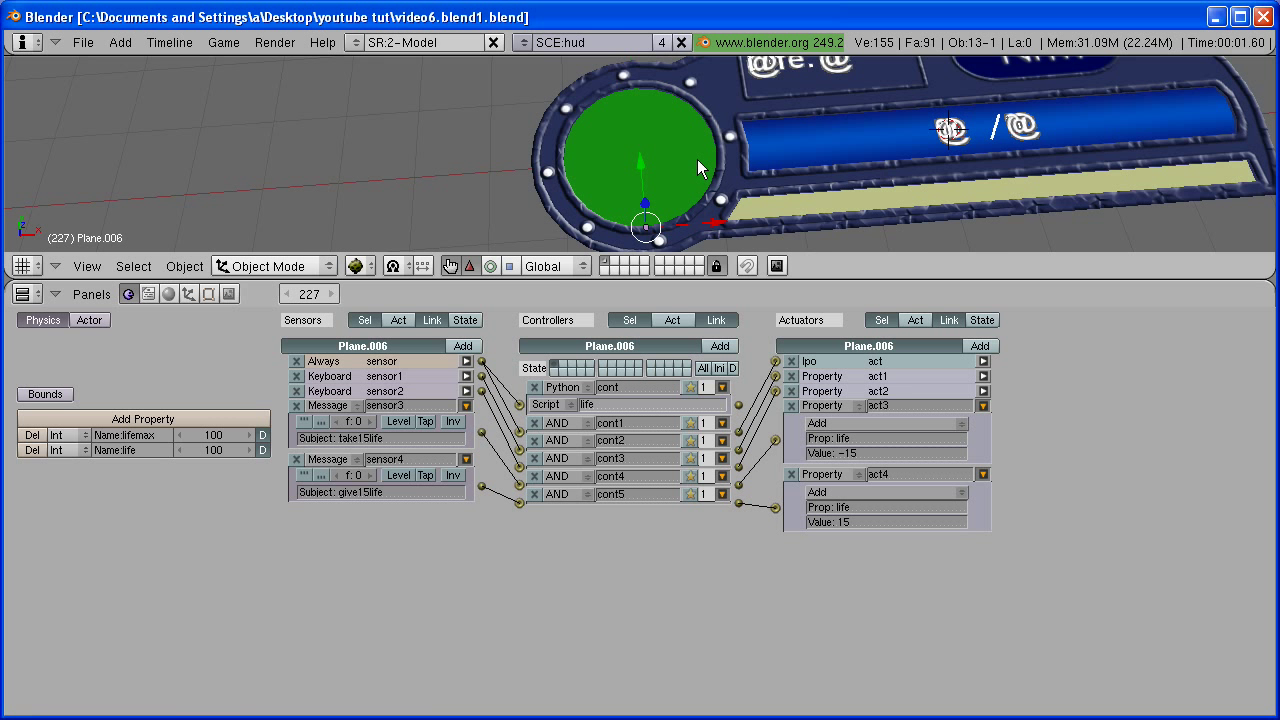
pyautogui.click(466, 405)
pyautogui.click(466, 420)
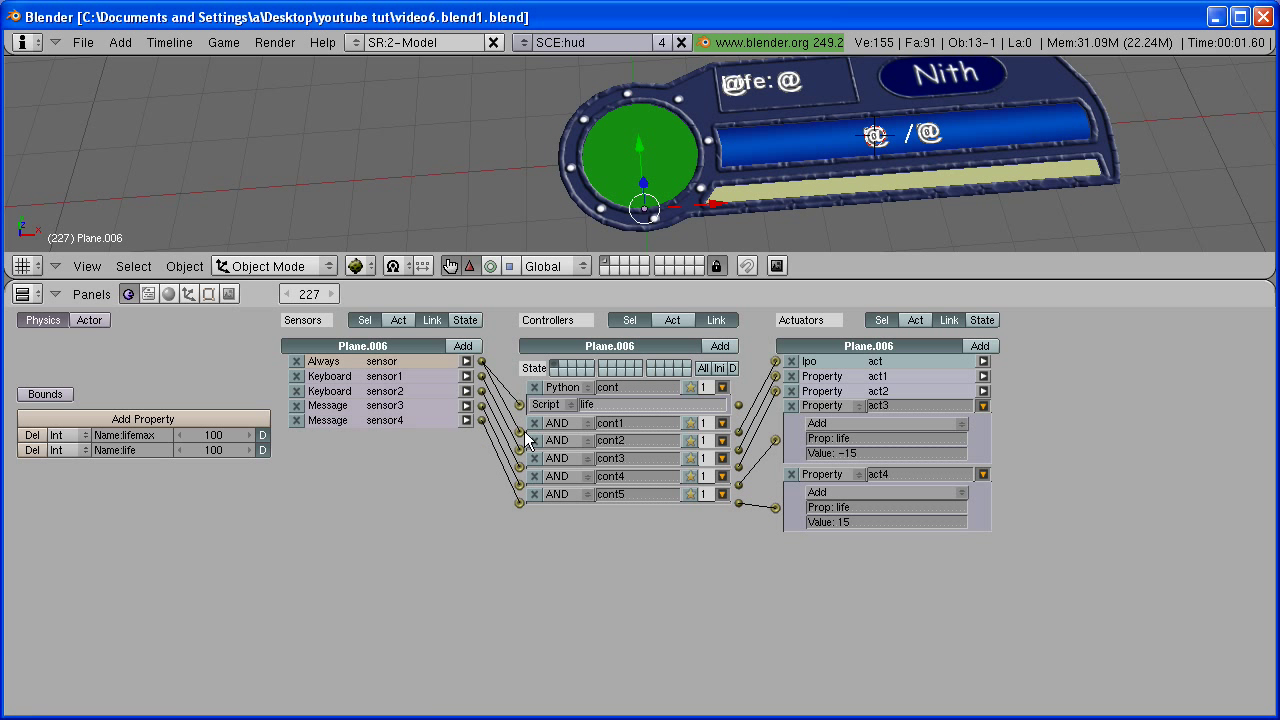
pyautogui.click(983, 474)
pyautogui.click(983, 405)
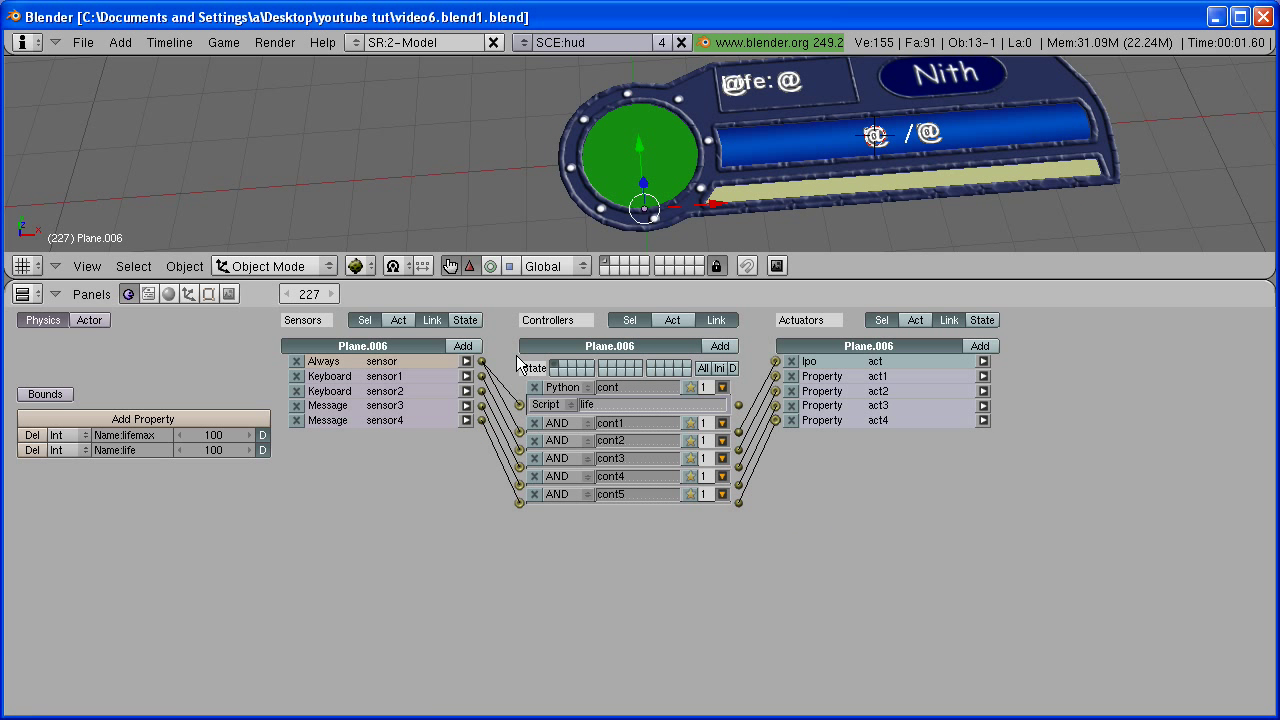
# Step: Add a sensor, an AND controller and an actuator to the life plane and link the three together
pyautogui.click(463, 346)
pyautogui.click(720, 346)
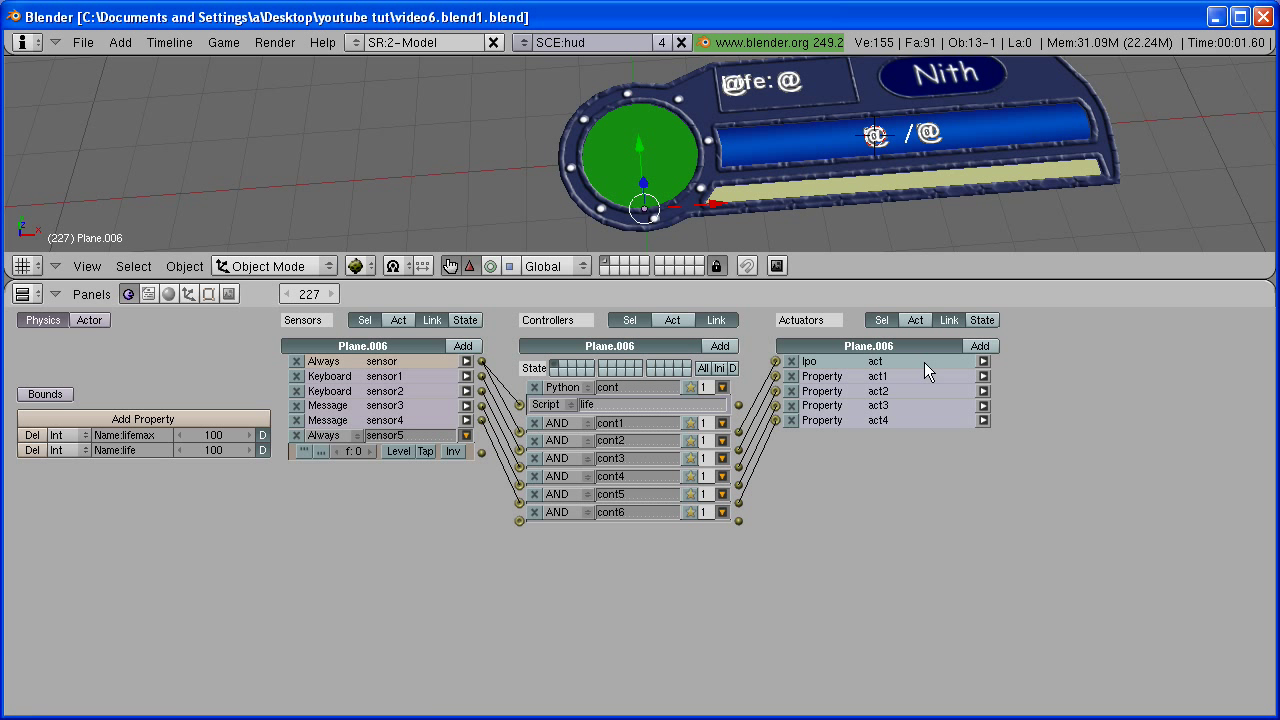
pyautogui.click(979, 346)
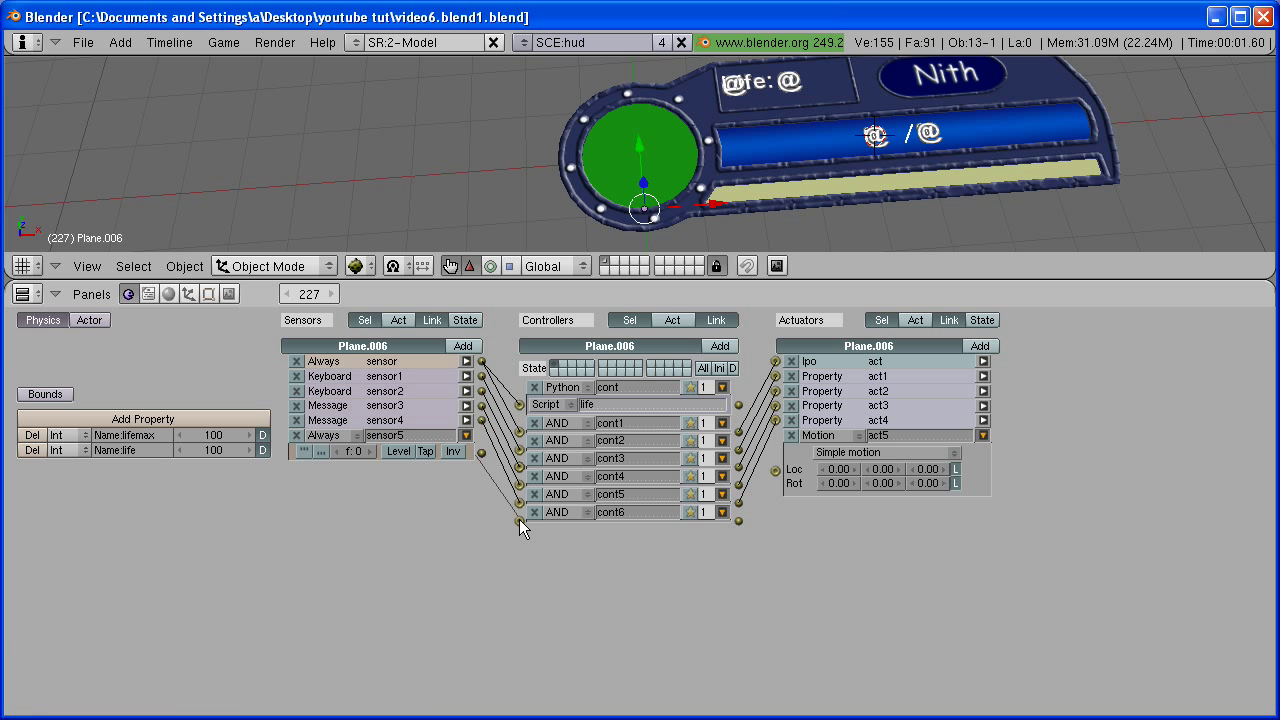
pyautogui.moveTo(519, 520); pyautogui.dragTo(482, 453)
pyautogui.moveTo(769, 479); pyautogui.dragTo(776, 469)
# Step: Change the life plane's new sensor to a repeating Delay sensor with a delay of 30
pyautogui.click(335, 436)
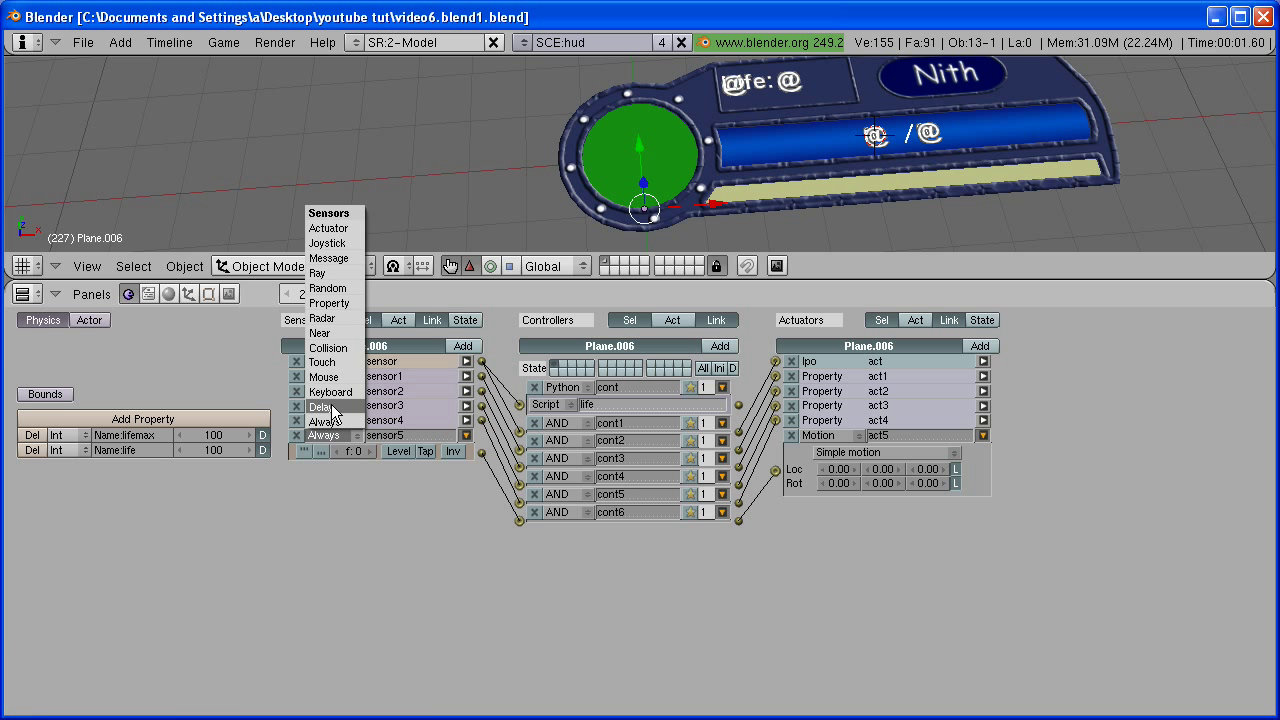
pyautogui.click(334, 408)
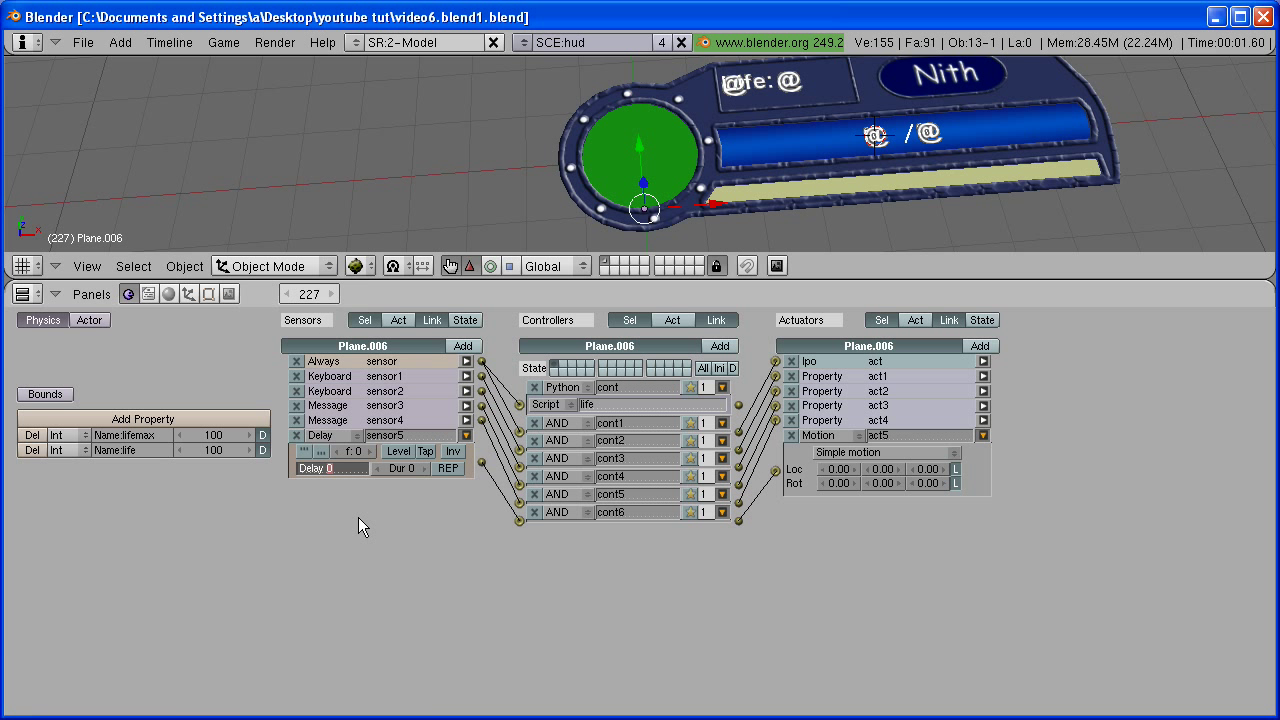
pyautogui.write('30')
pyautogui.press('Return')
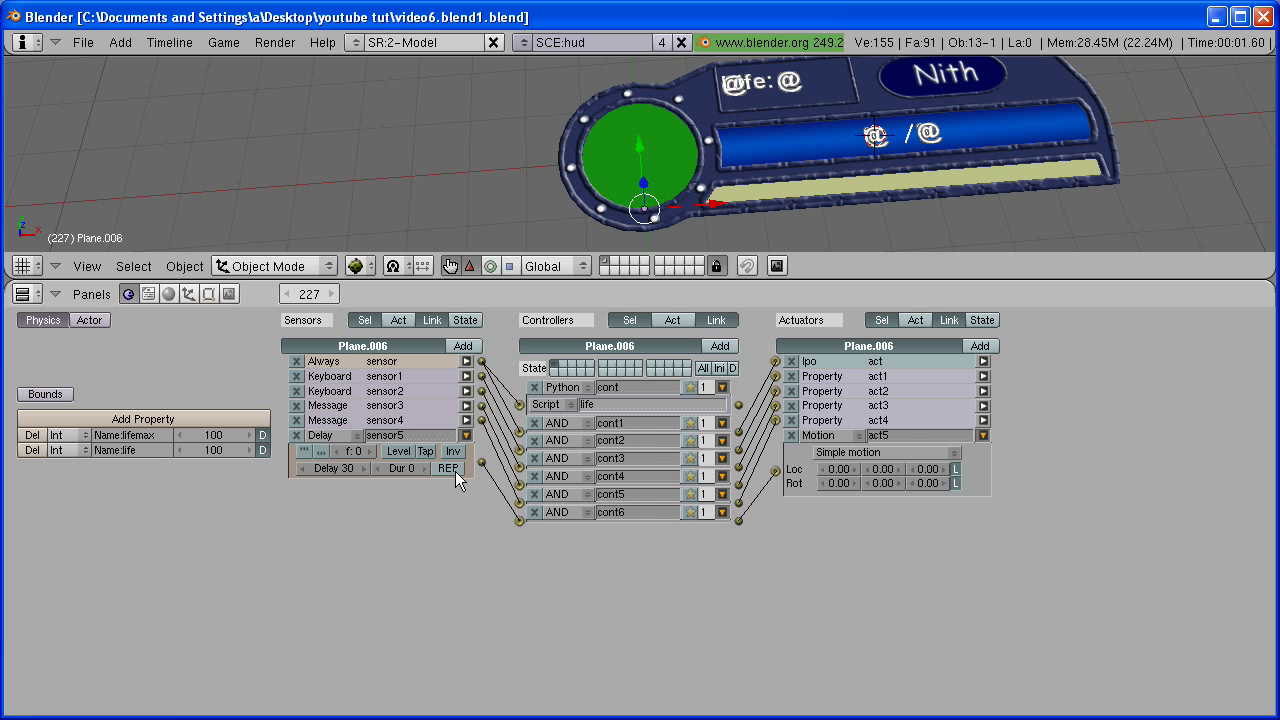
# Step: Change the life plane's new actuator to a Property Add on life with the value 1
pyautogui.click(833, 435)
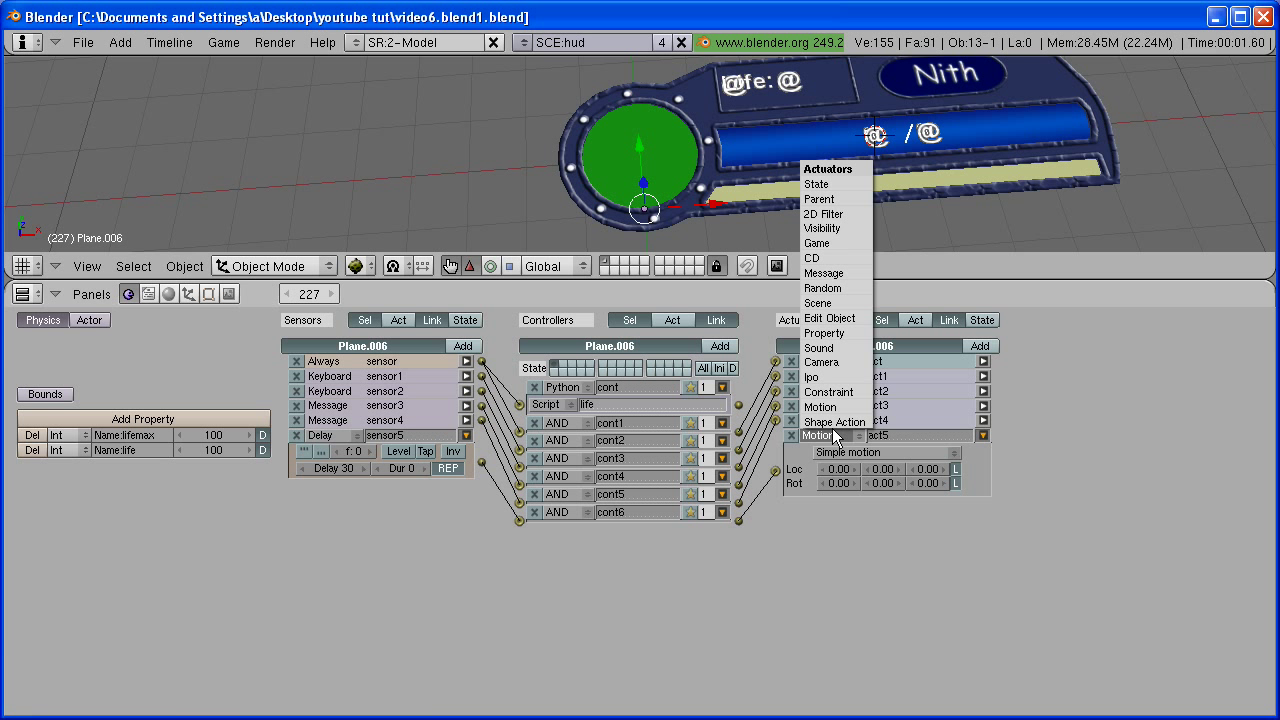
pyautogui.click(838, 333)
pyautogui.click(836, 454)
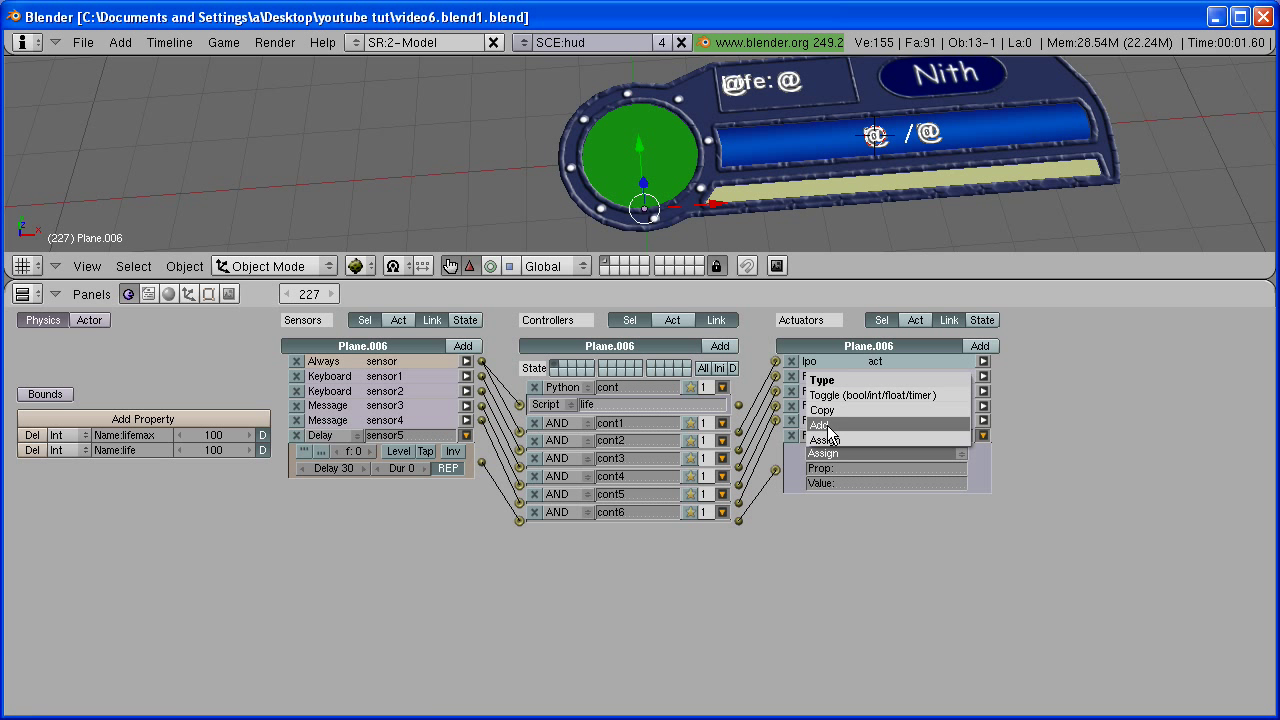
pyautogui.click(836, 462)
pyautogui.click(838, 468)
pyautogui.write('li')
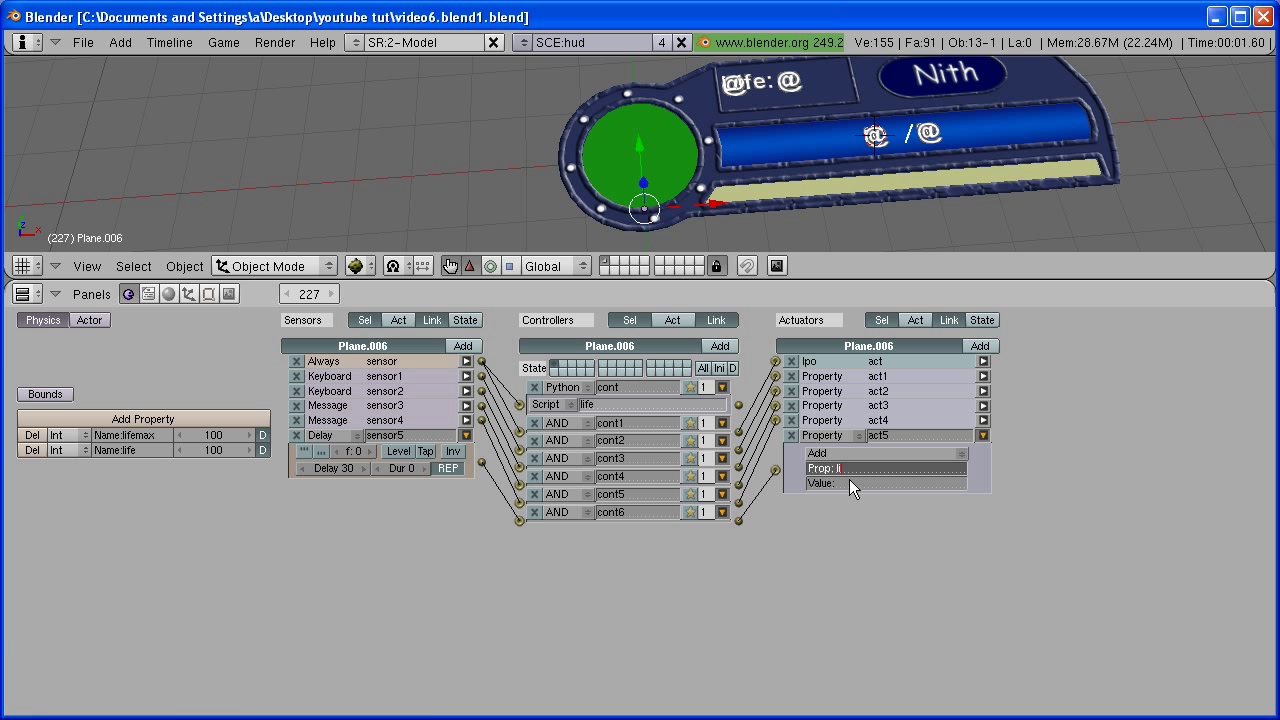
pyautogui.write('fe')
pyautogui.press('Return')
pyautogui.click(850, 484)
pyautogui.write('1')
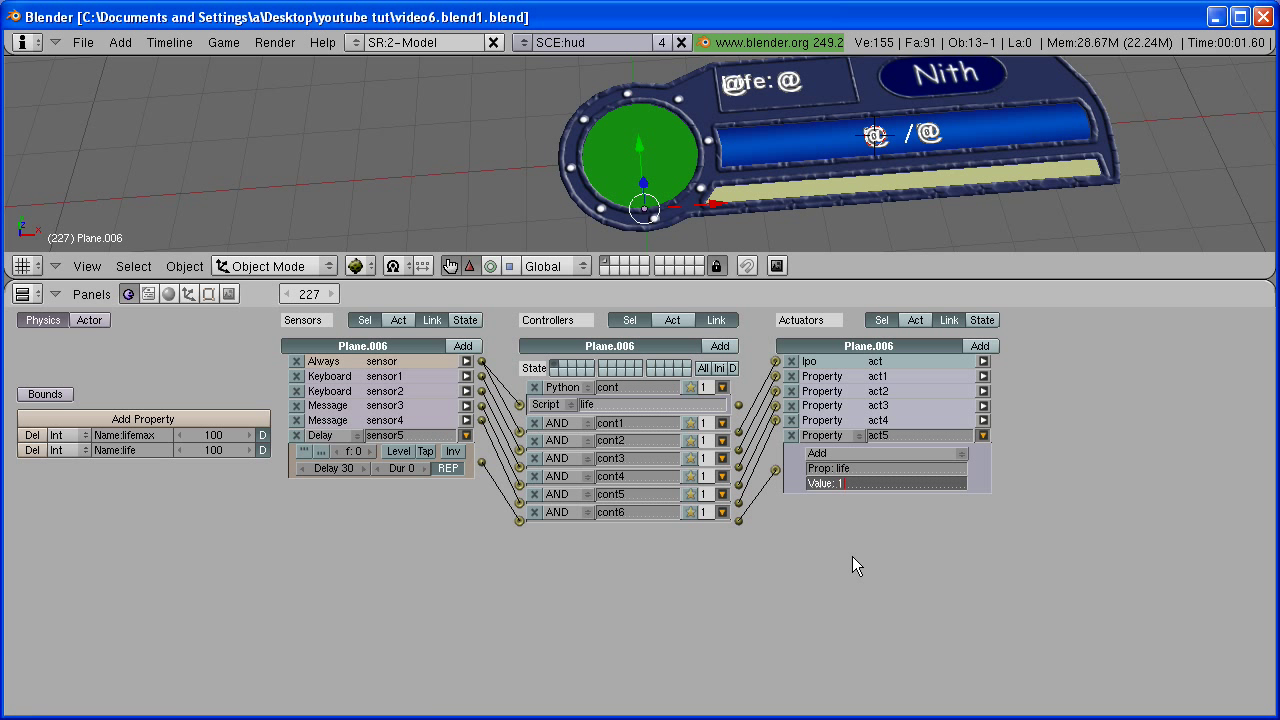
pyautogui.press('Return')
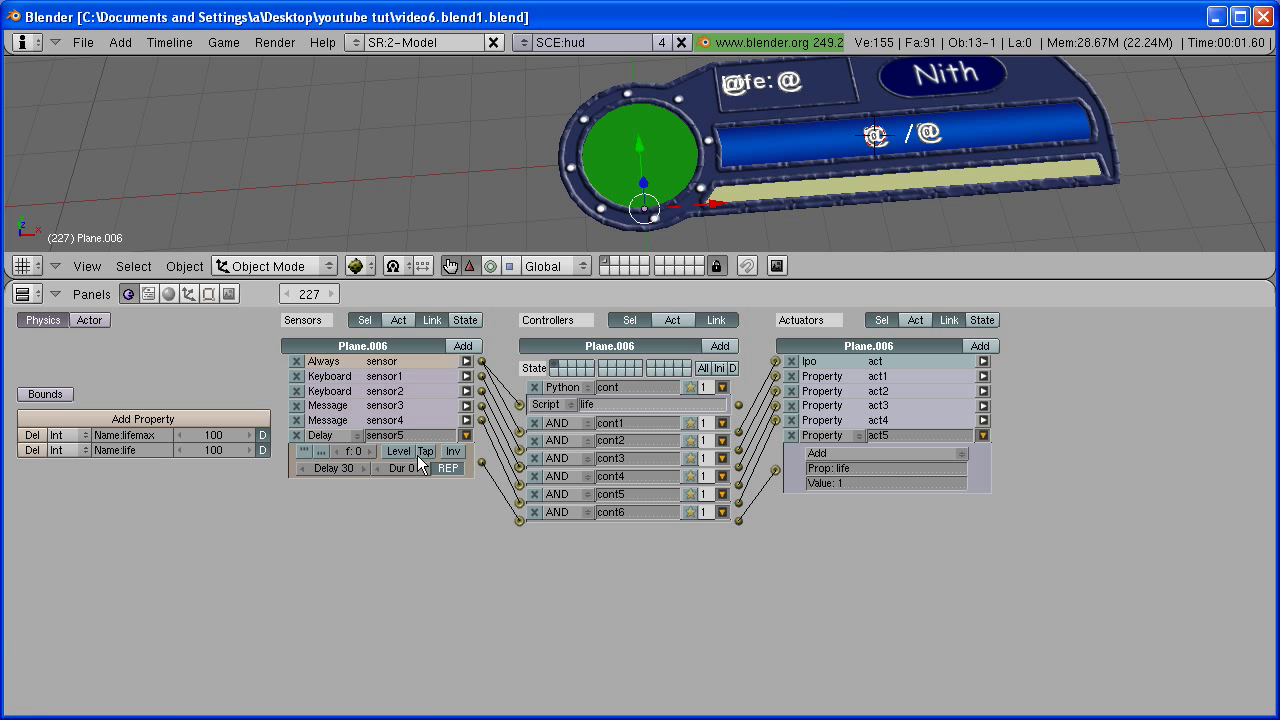
# Step: Switch to SCENE2 and show its 3D view maximized through the camera
pyautogui.click(520, 45)
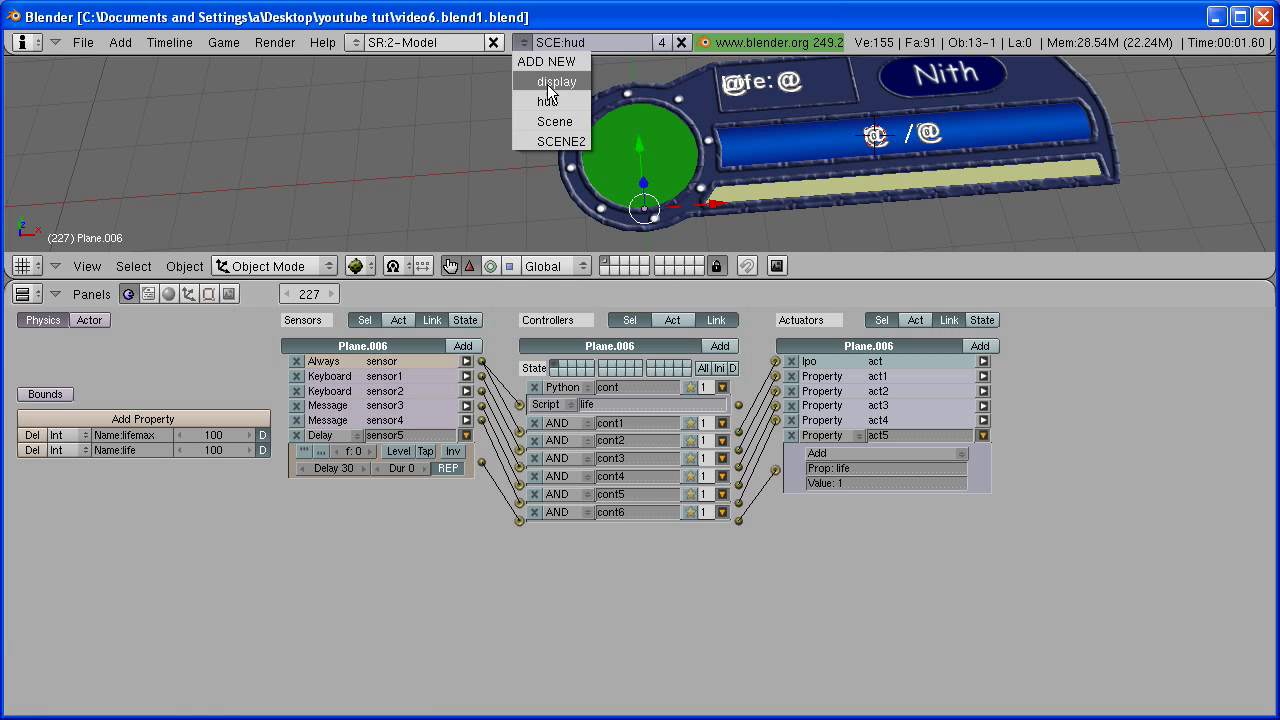
pyautogui.click(561, 142)
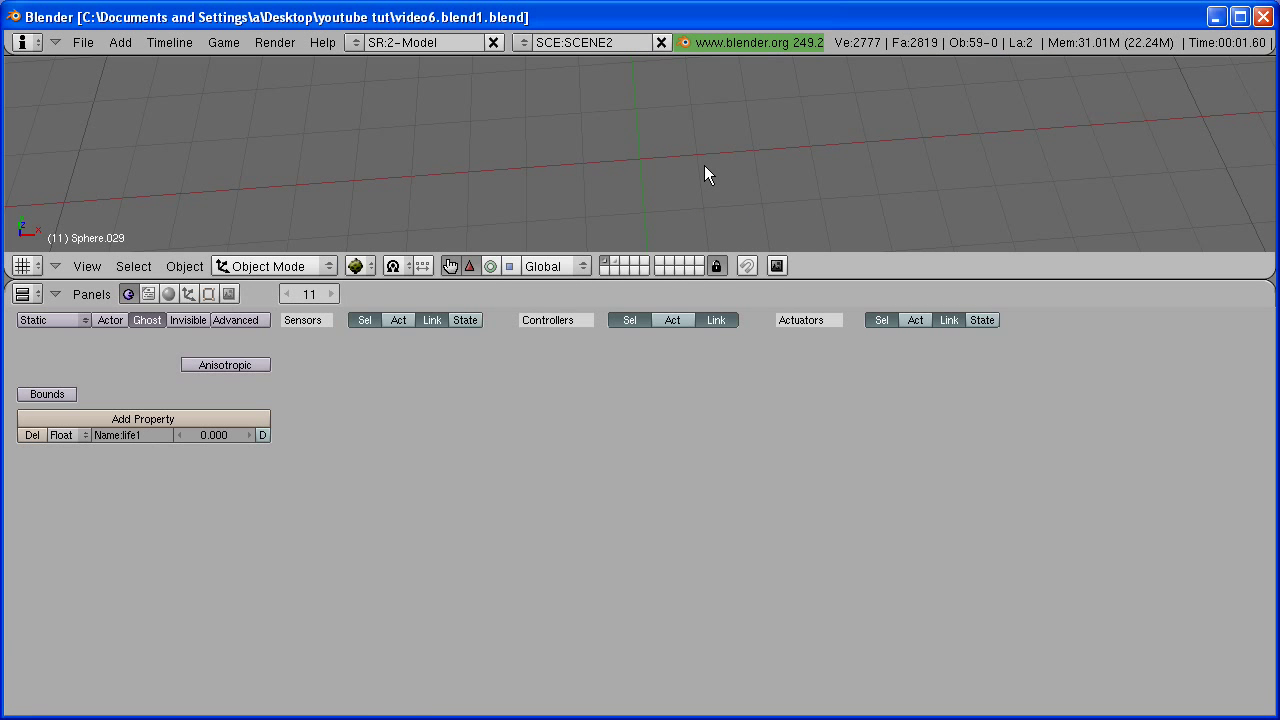
pyautogui.hotkey('ctrl', 'Up')
pyautogui.press('KP_0')
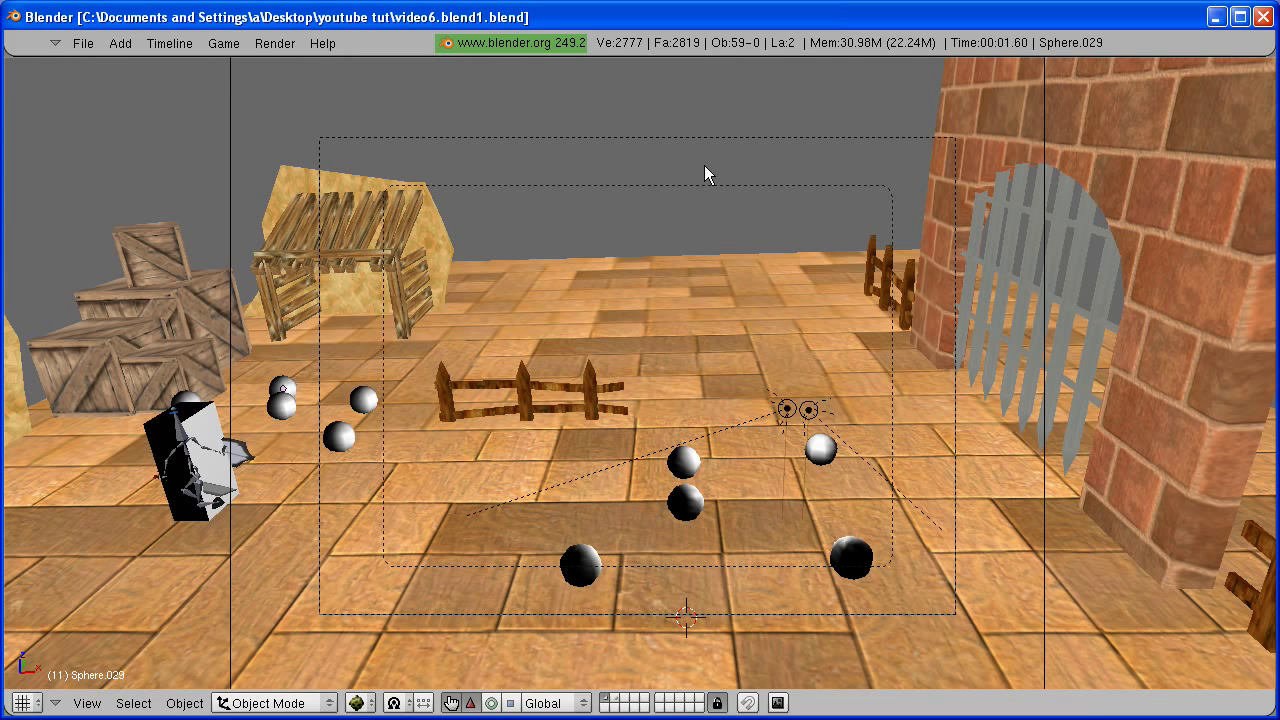
# Step: Run the game and walk the character through enemy and life spheres to test damage, healing and life regeneration, then stop it
pyautogui.press('p')
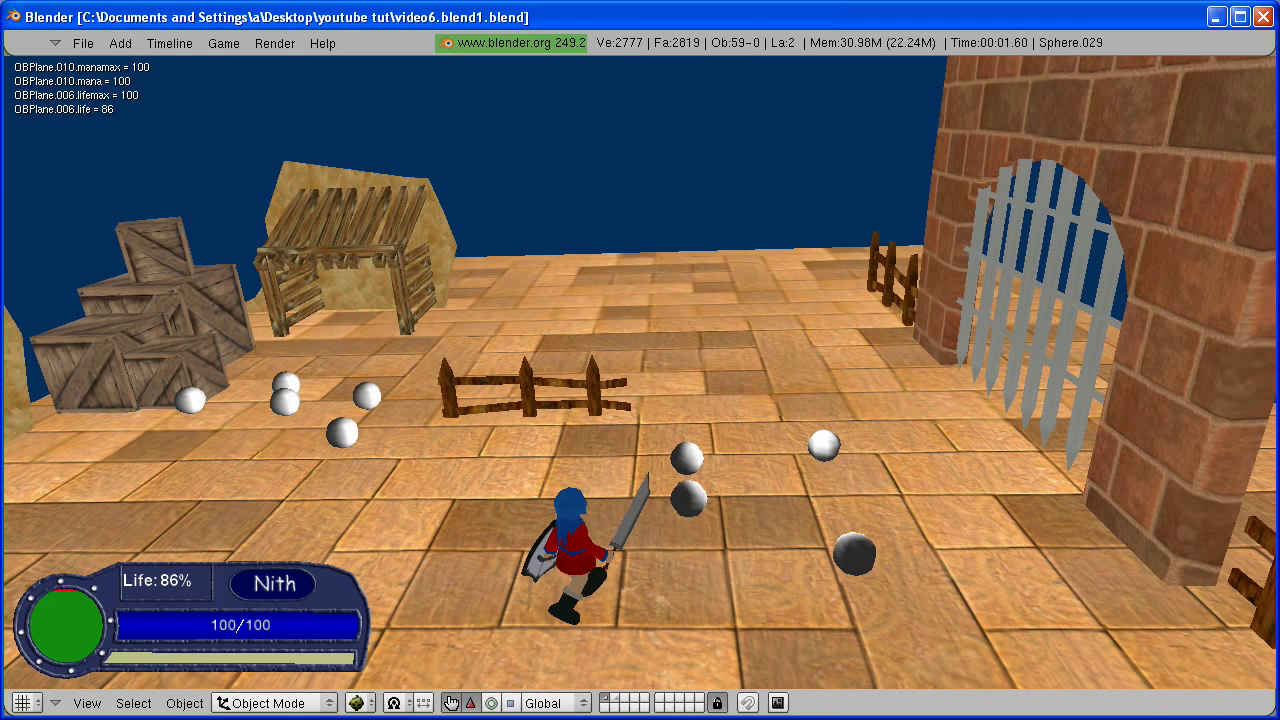
pyautogui.press('Up')
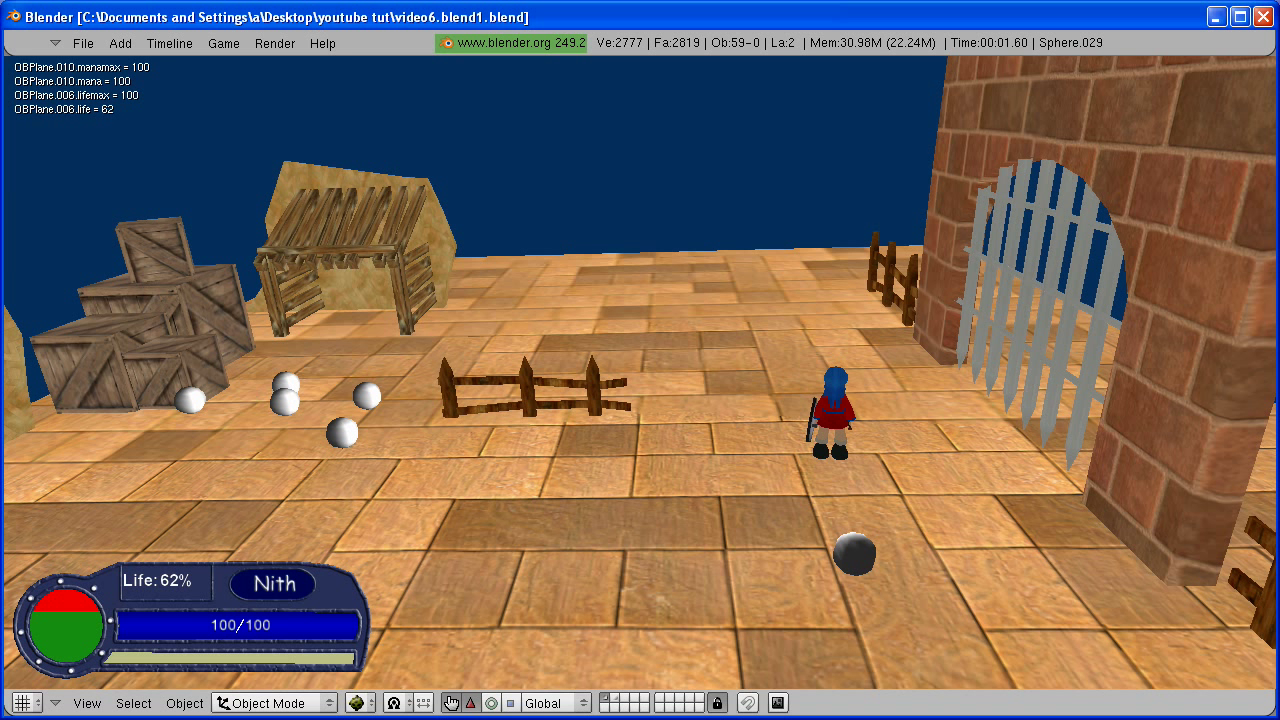
pyautogui.press('Left')
pyautogui.press('Up')
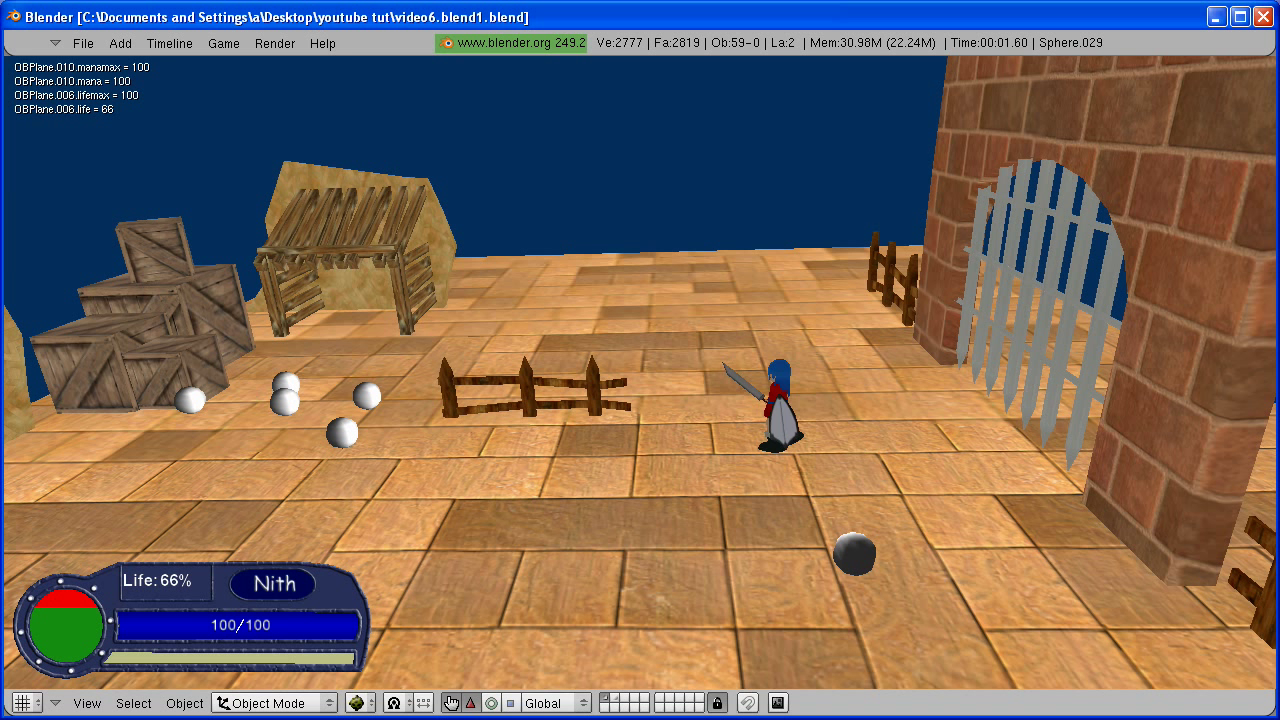
pyautogui.press('Down')
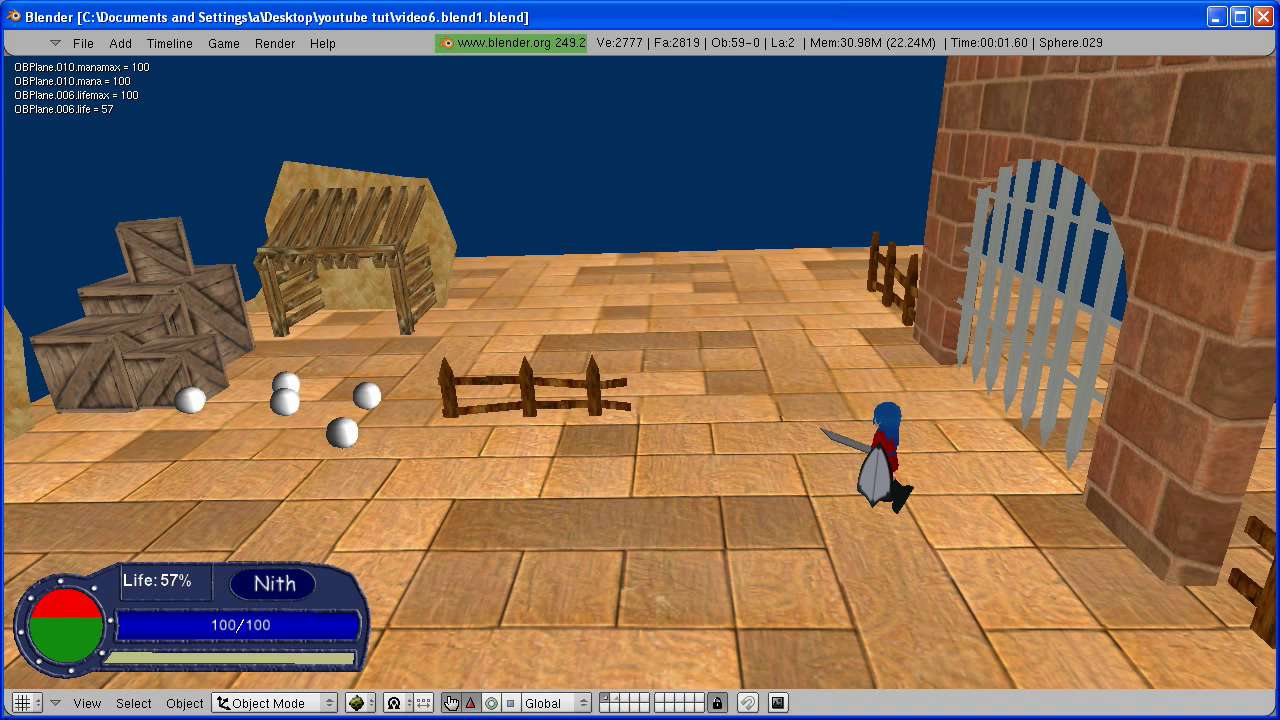
pyautogui.press('Left')
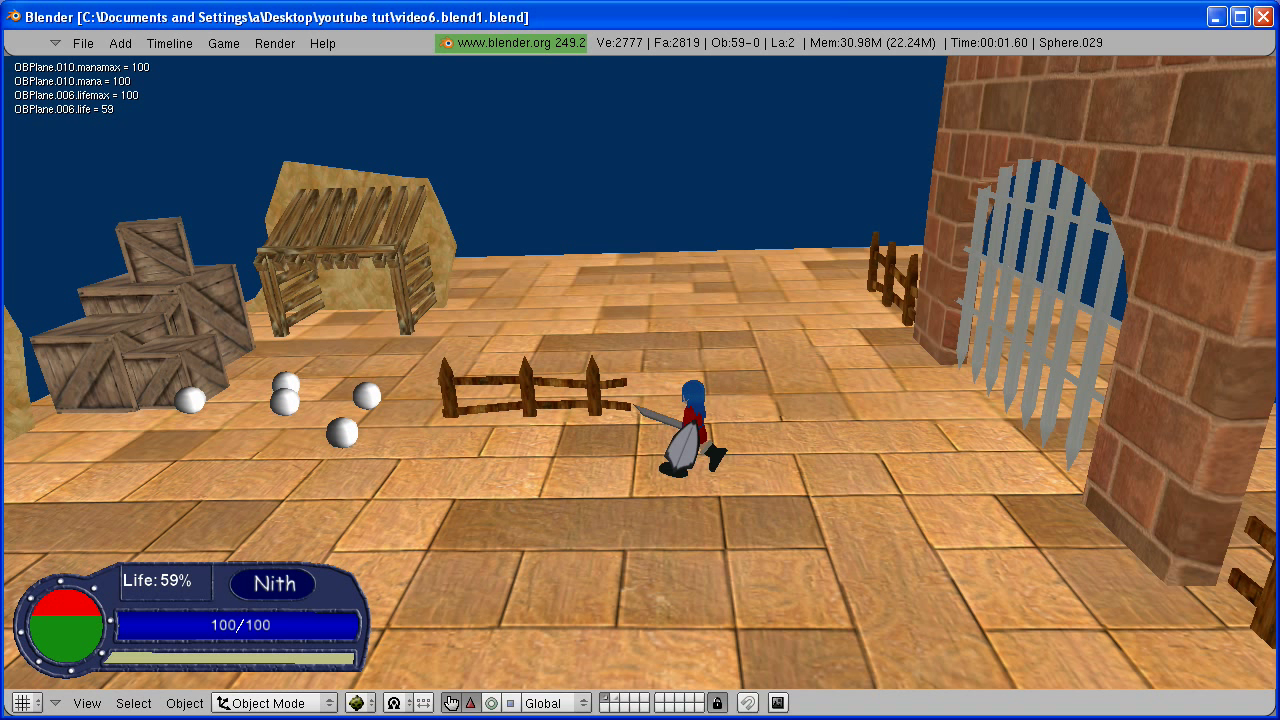
pyautogui.press('Left')
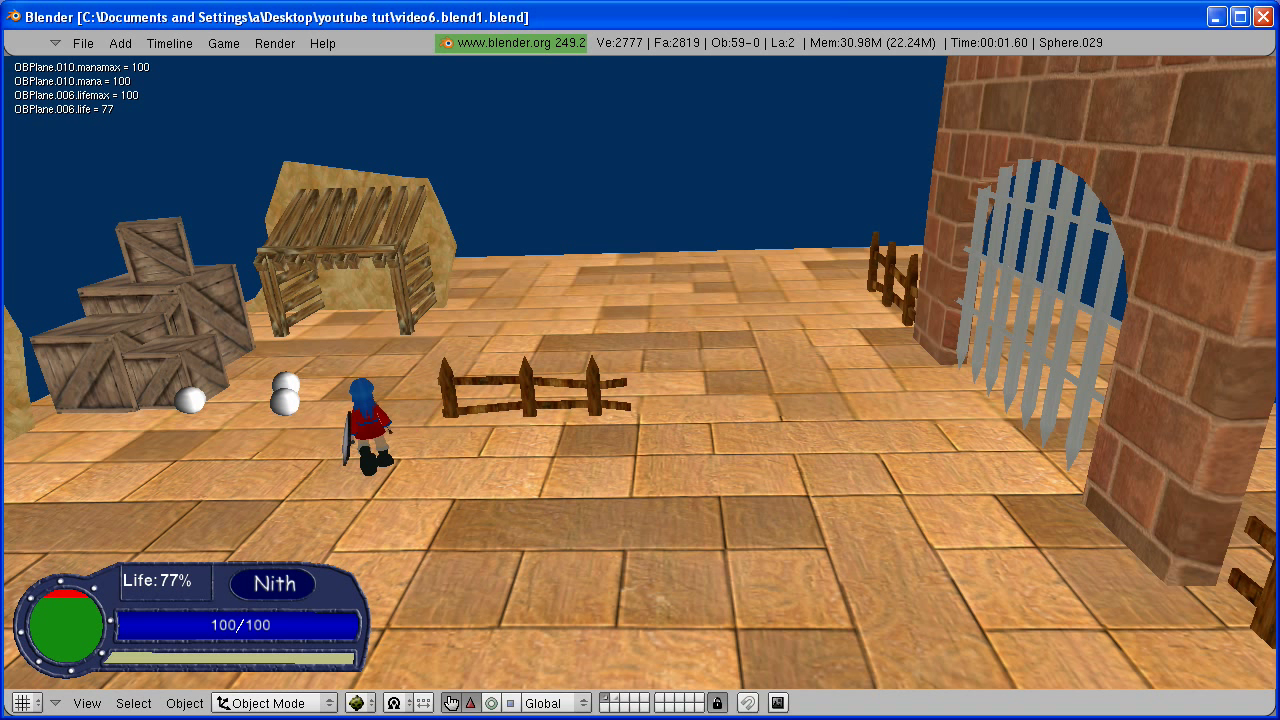
pyautogui.press('Up')
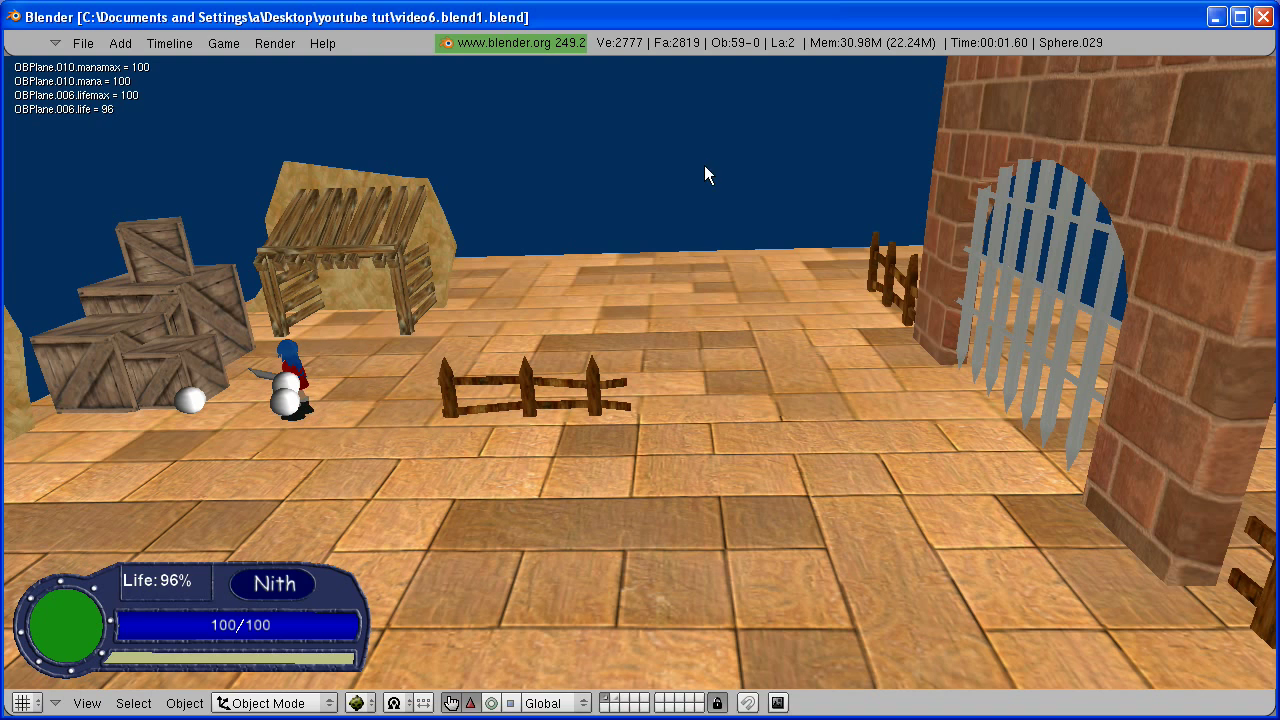
pyautogui.press('Escape')
# Step: Select the front enemy sphere on the gate side and centre the view on it to inspect the sphere layout
pyautogui.moveTo(675, 216); pyautogui.dragTo(630, 357, button='middle')
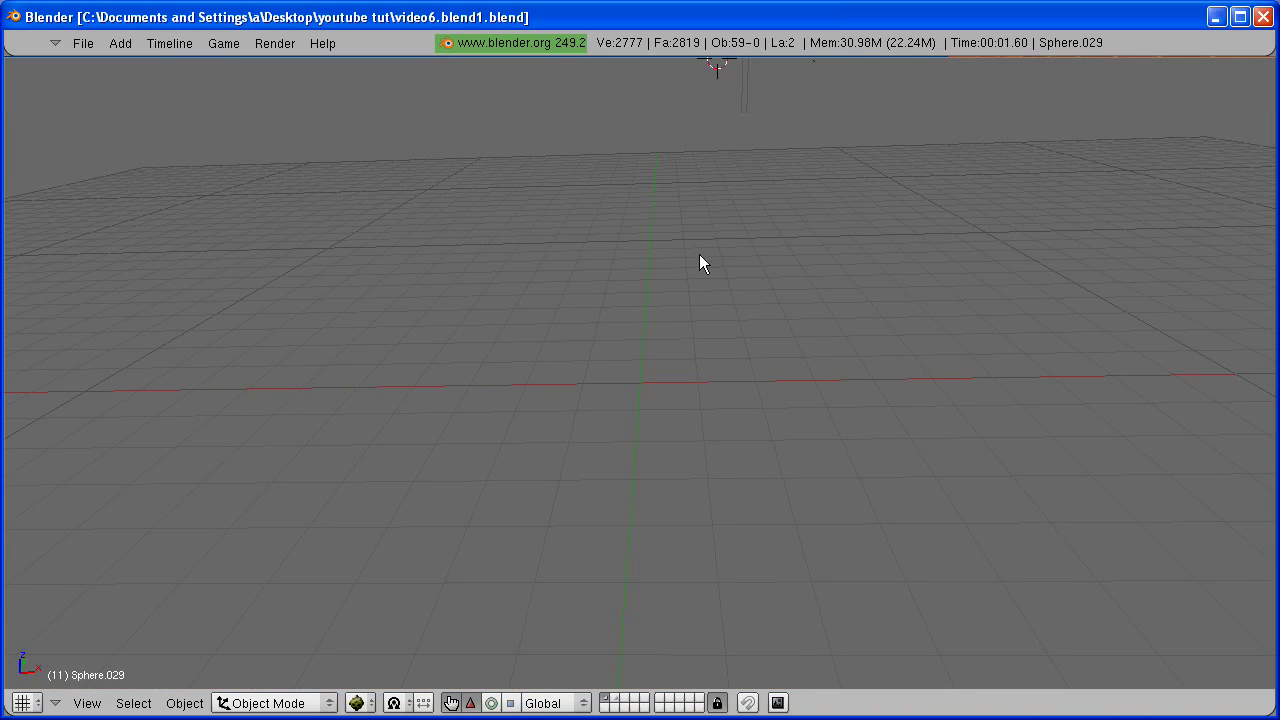
pyautogui.scroll(-5, 704, 248)
pyautogui.keyDown('shift'); pyautogui.moveTo(714, 112); pyautogui.dragTo(739, 388, button='middle'); pyautogui.keyUp('shift')
pyautogui.scroll(4, 699, 379)
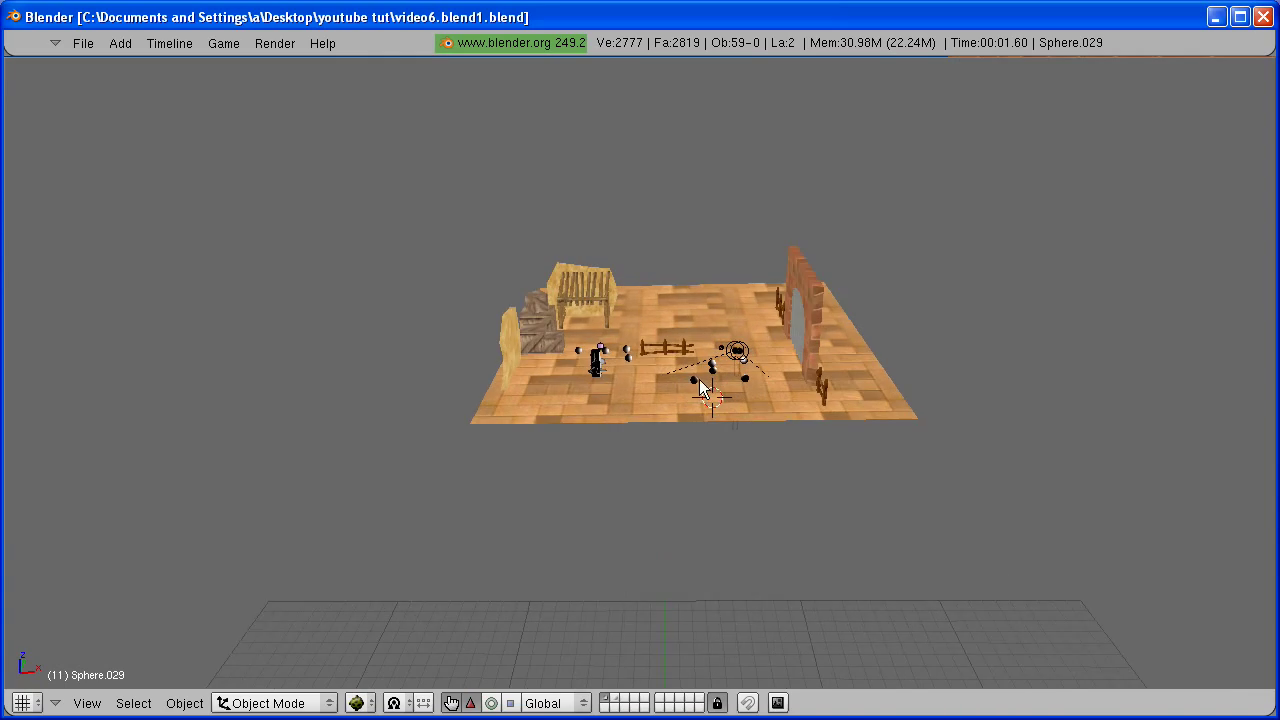
pyautogui.rightClick(752, 378)
pyautogui.rightClick(755, 385)
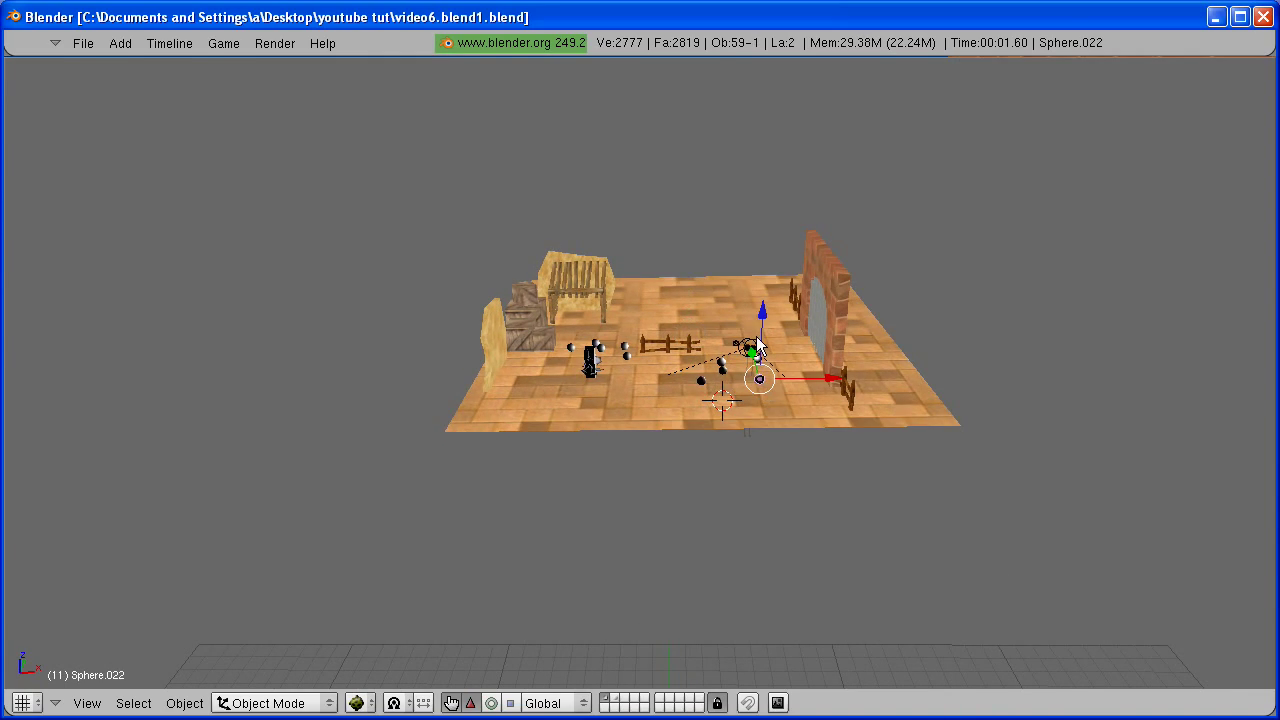
pyautogui.press('KP_Decimal')
pyautogui.scroll(-2, 753, 334)
pyautogui.scroll(-8, 750, 331)
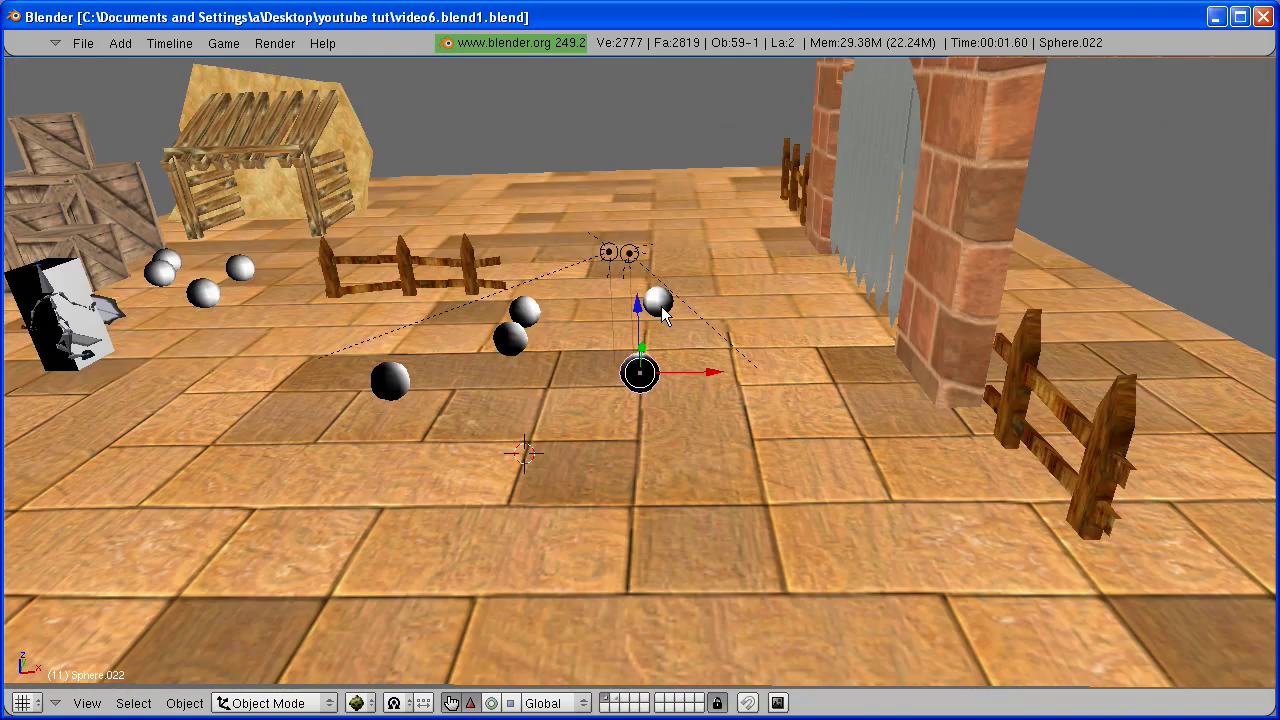
pyautogui.keyDown('shift'); pyautogui.moveTo(660, 306); pyautogui.dragTo(990, 374, button='middle'); pyautogui.keyUp('shift')
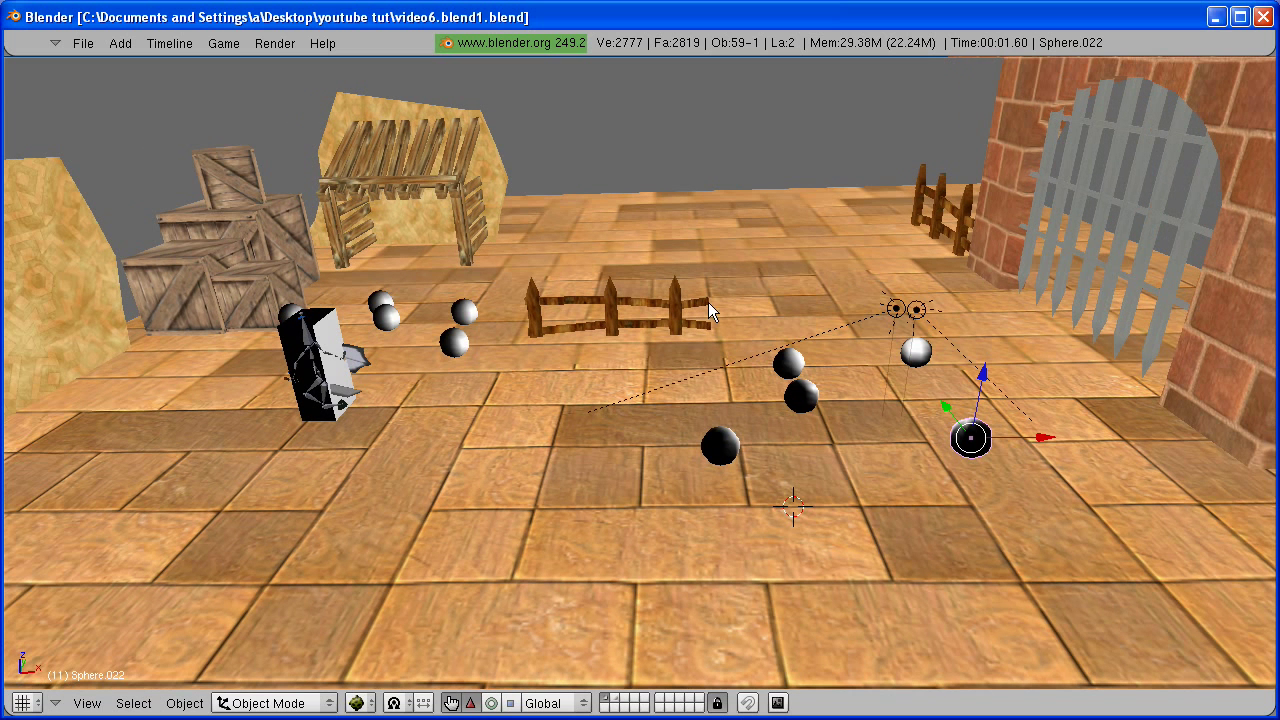
# Step: Select the lower crate beside the life spheres and centre the view on it
pyautogui.rightClick(260, 268)
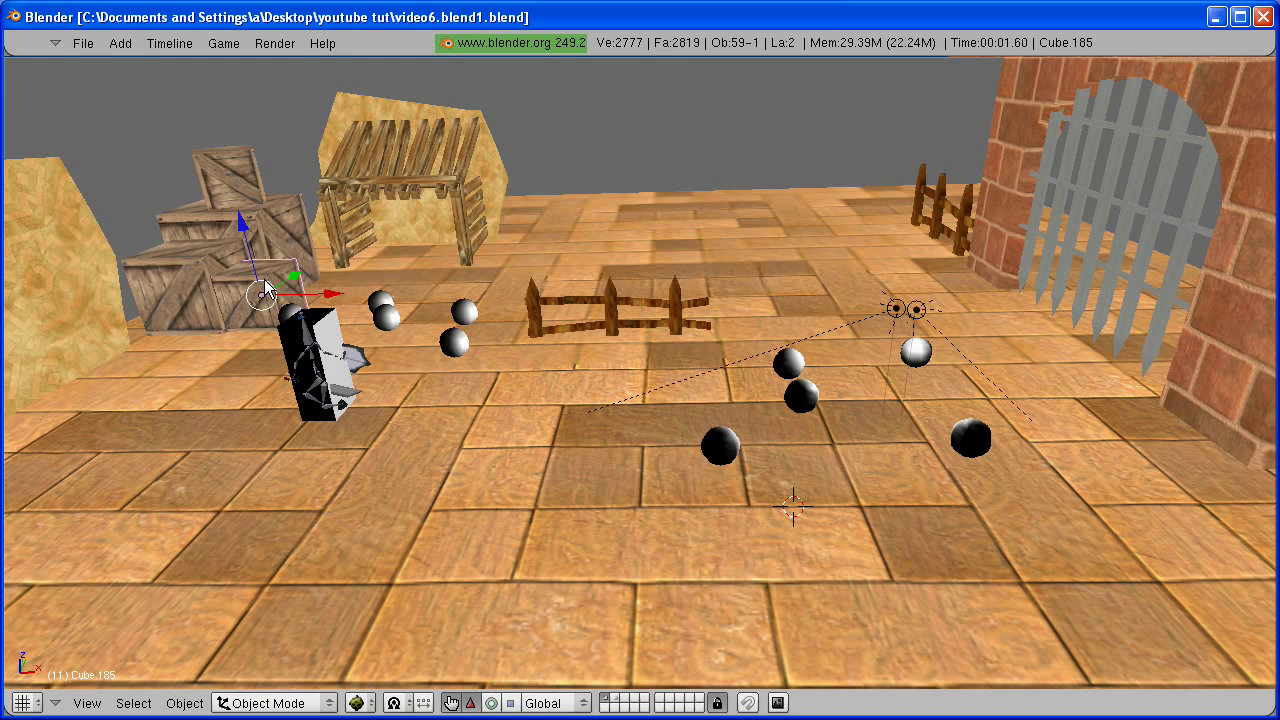
pyautogui.press('KP_Decimal')
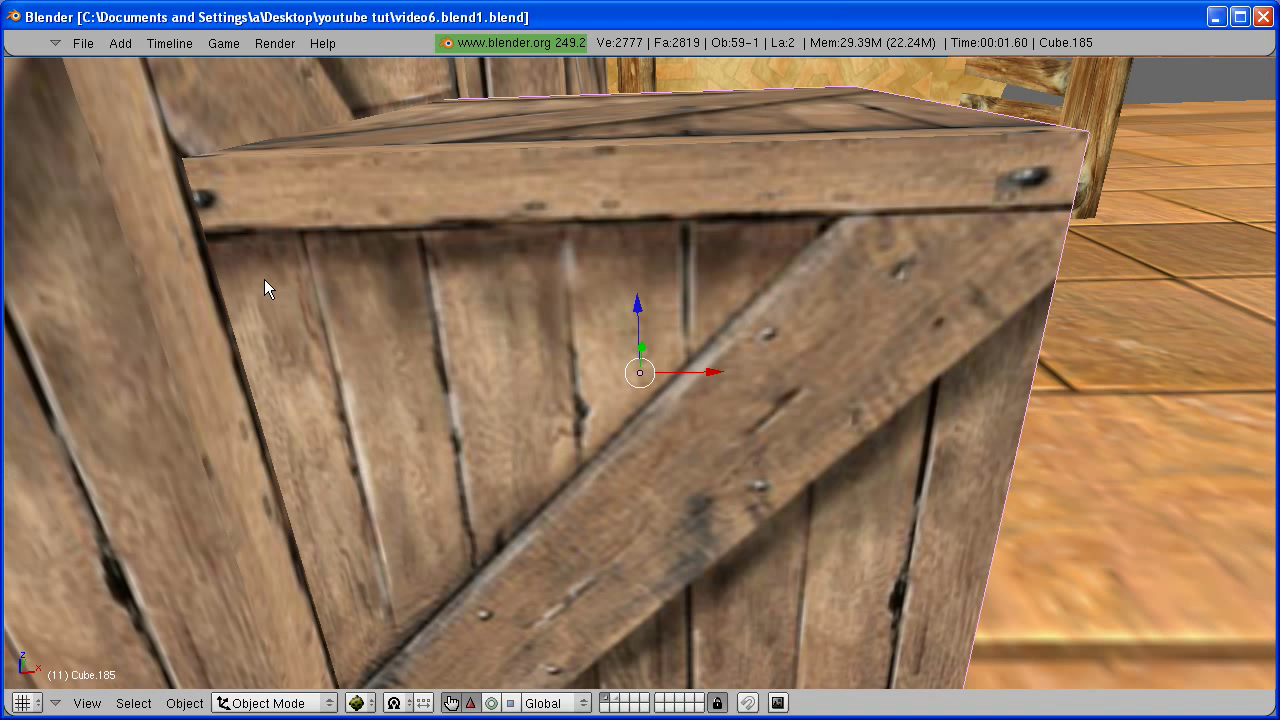
pyautogui.scroll(-5, 264, 279)
pyautogui.moveTo(528, 325); pyautogui.dragTo(651, 387, button='middle')
pyautogui.scroll(-8, 651, 387)
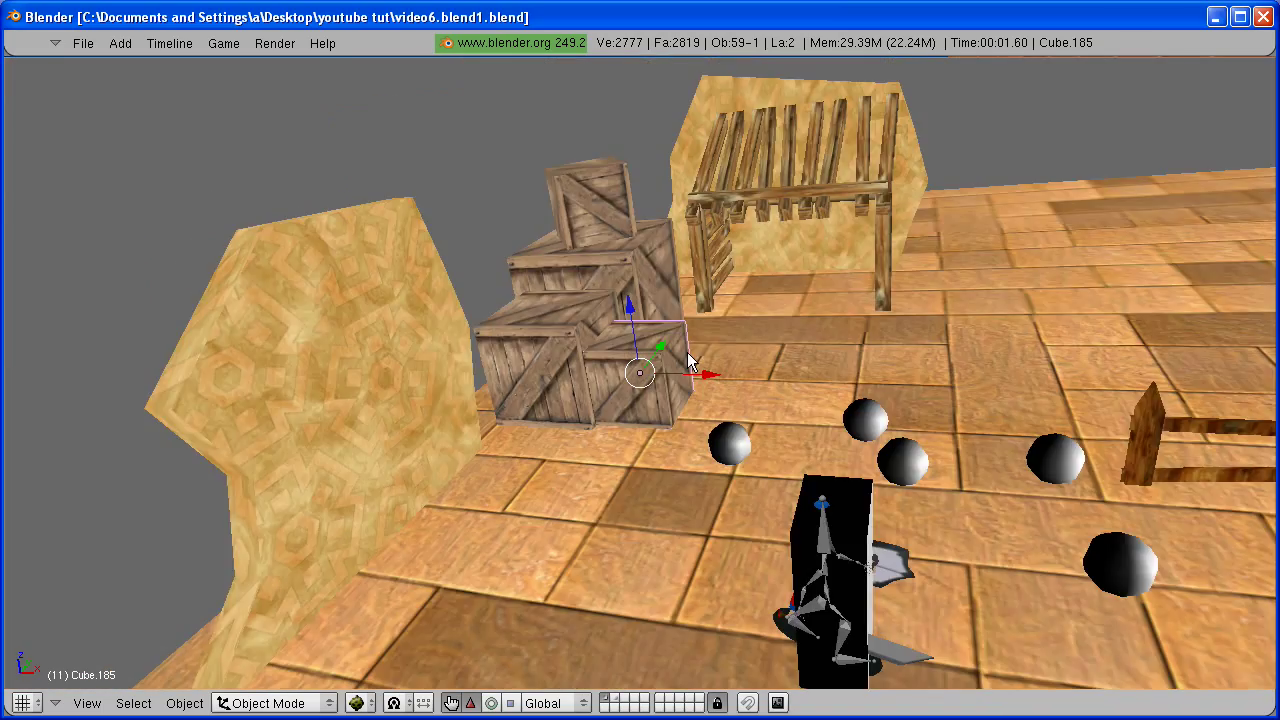
# Step: Look over the whole sphere layout and select the rear life sphere nearest the wooden fence
pyautogui.moveTo(769, 353); pyautogui.dragTo(711, 436, button='middle')
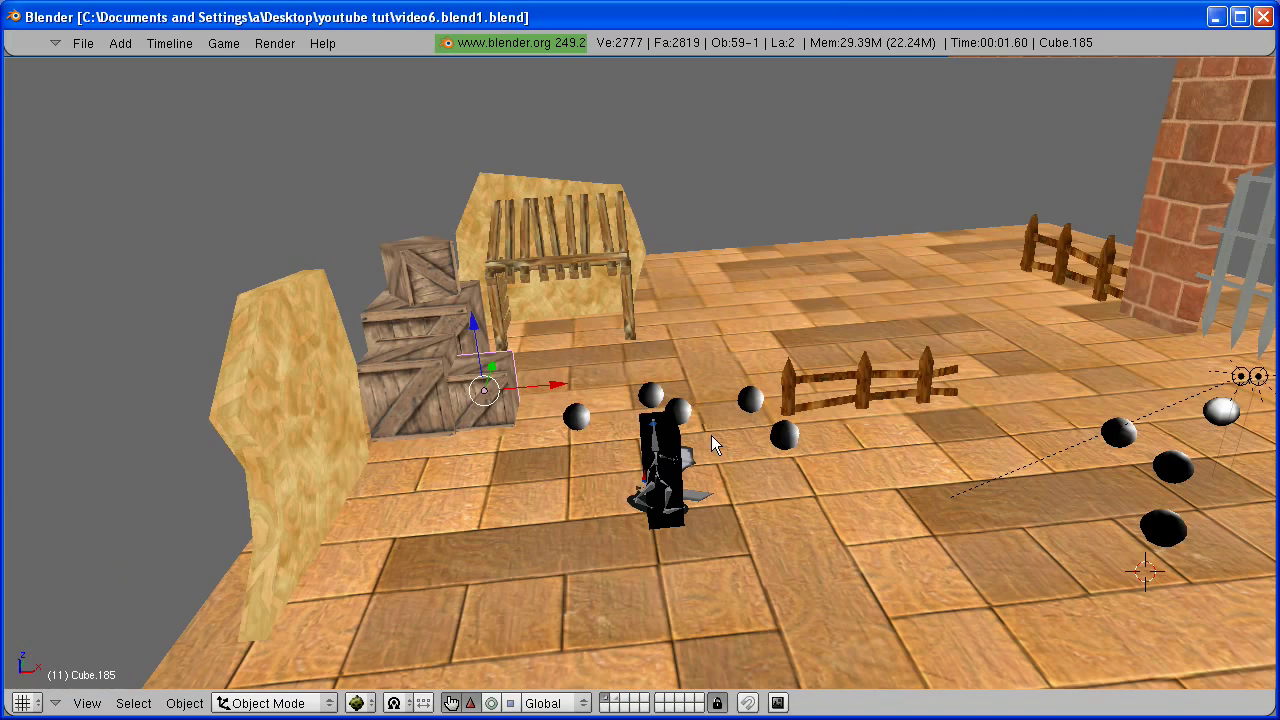
pyautogui.moveTo(876, 383); pyautogui.dragTo(540, 347, button='middle')
pyautogui.moveTo(579, 418); pyautogui.dragTo(668, 387, button='middle')
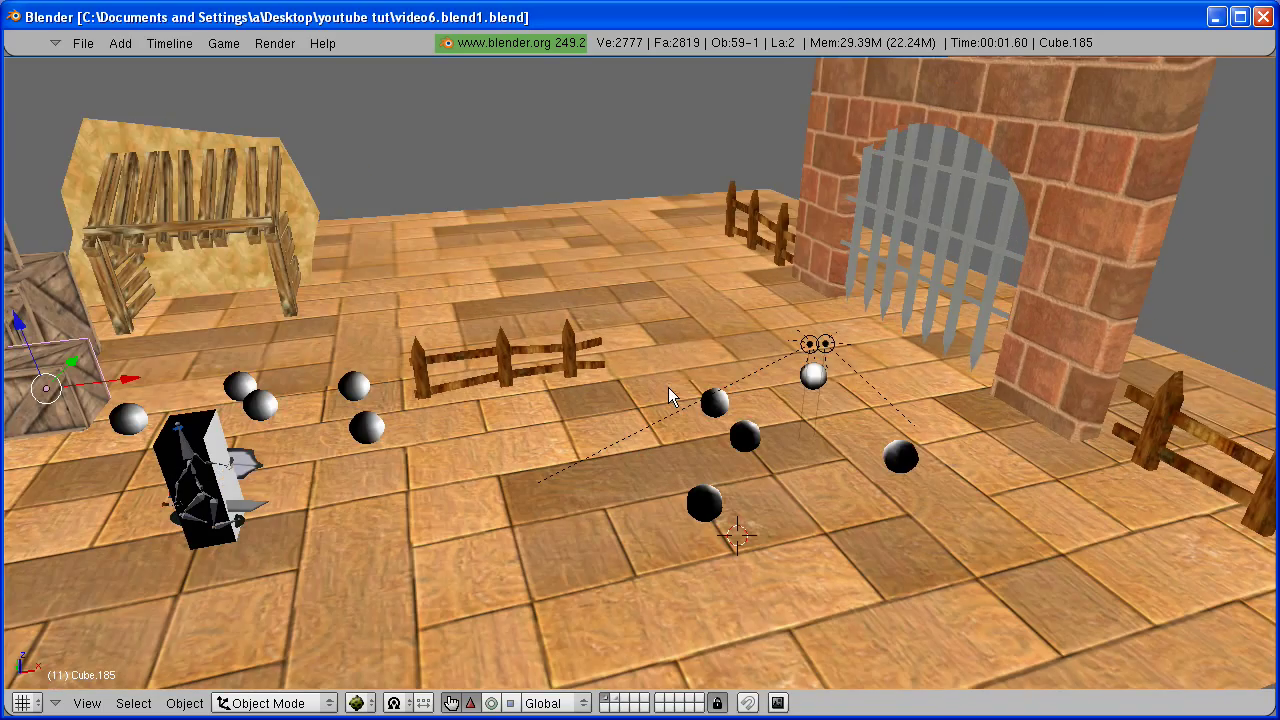
pyautogui.scroll(5, 694, 357)
pyautogui.scroll(-5, 722, 372)
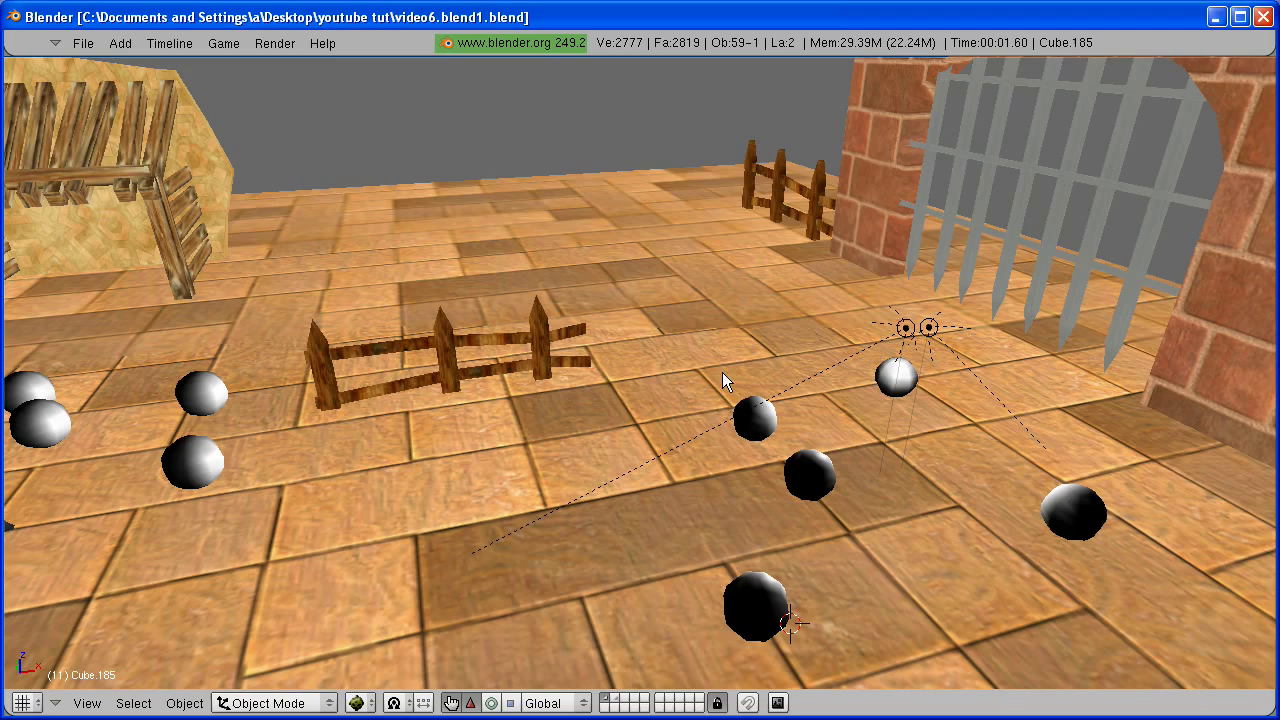
pyautogui.moveTo(507, 333); pyautogui.dragTo(569, 404, button='middle')
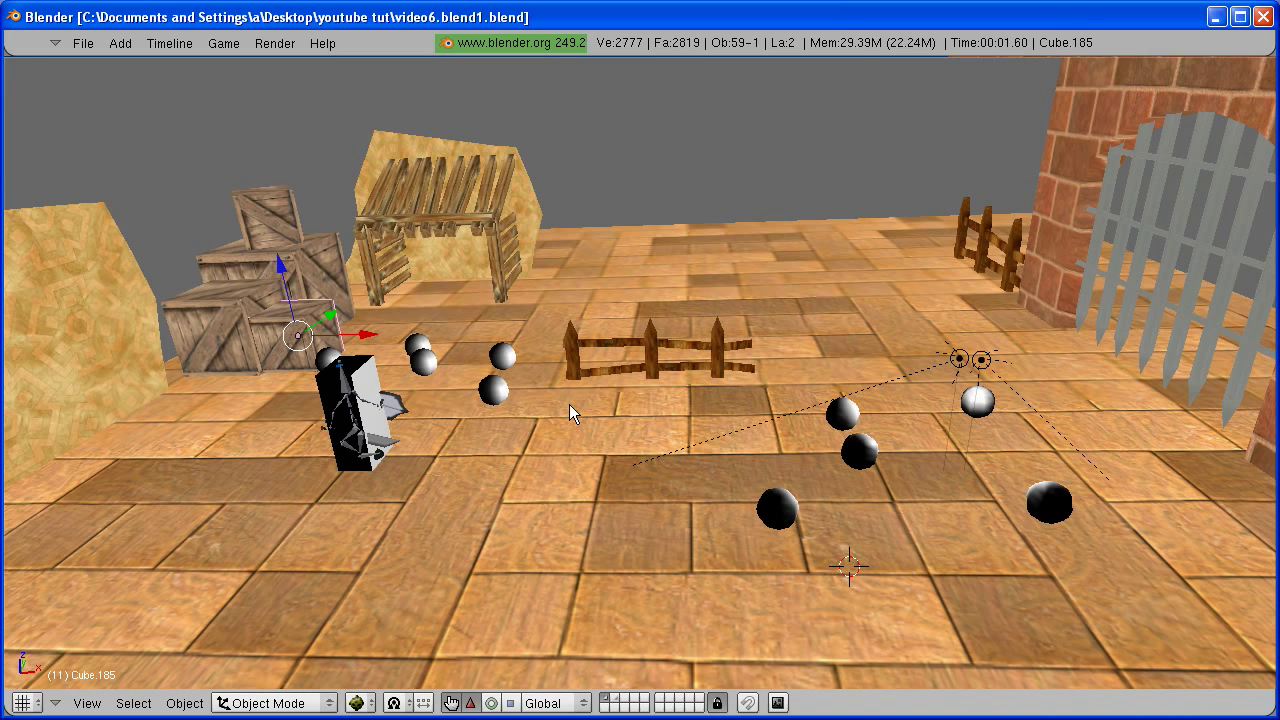
pyautogui.rightClick(506, 352)
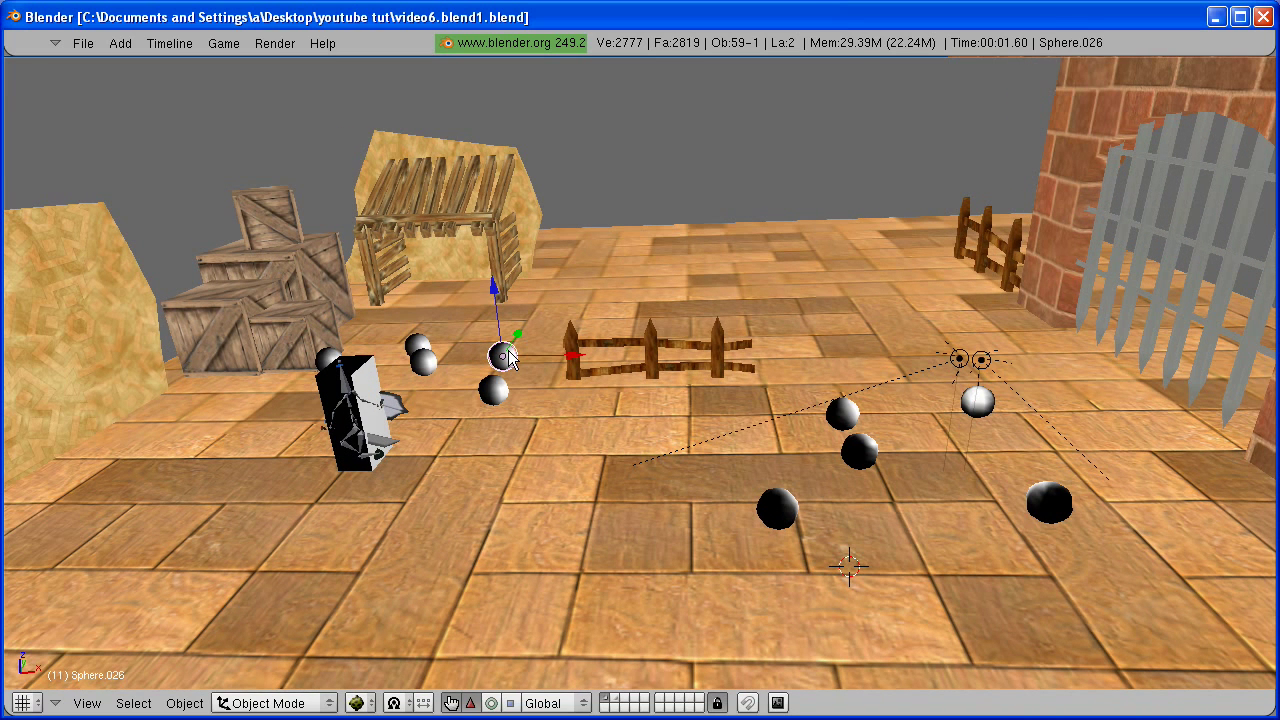